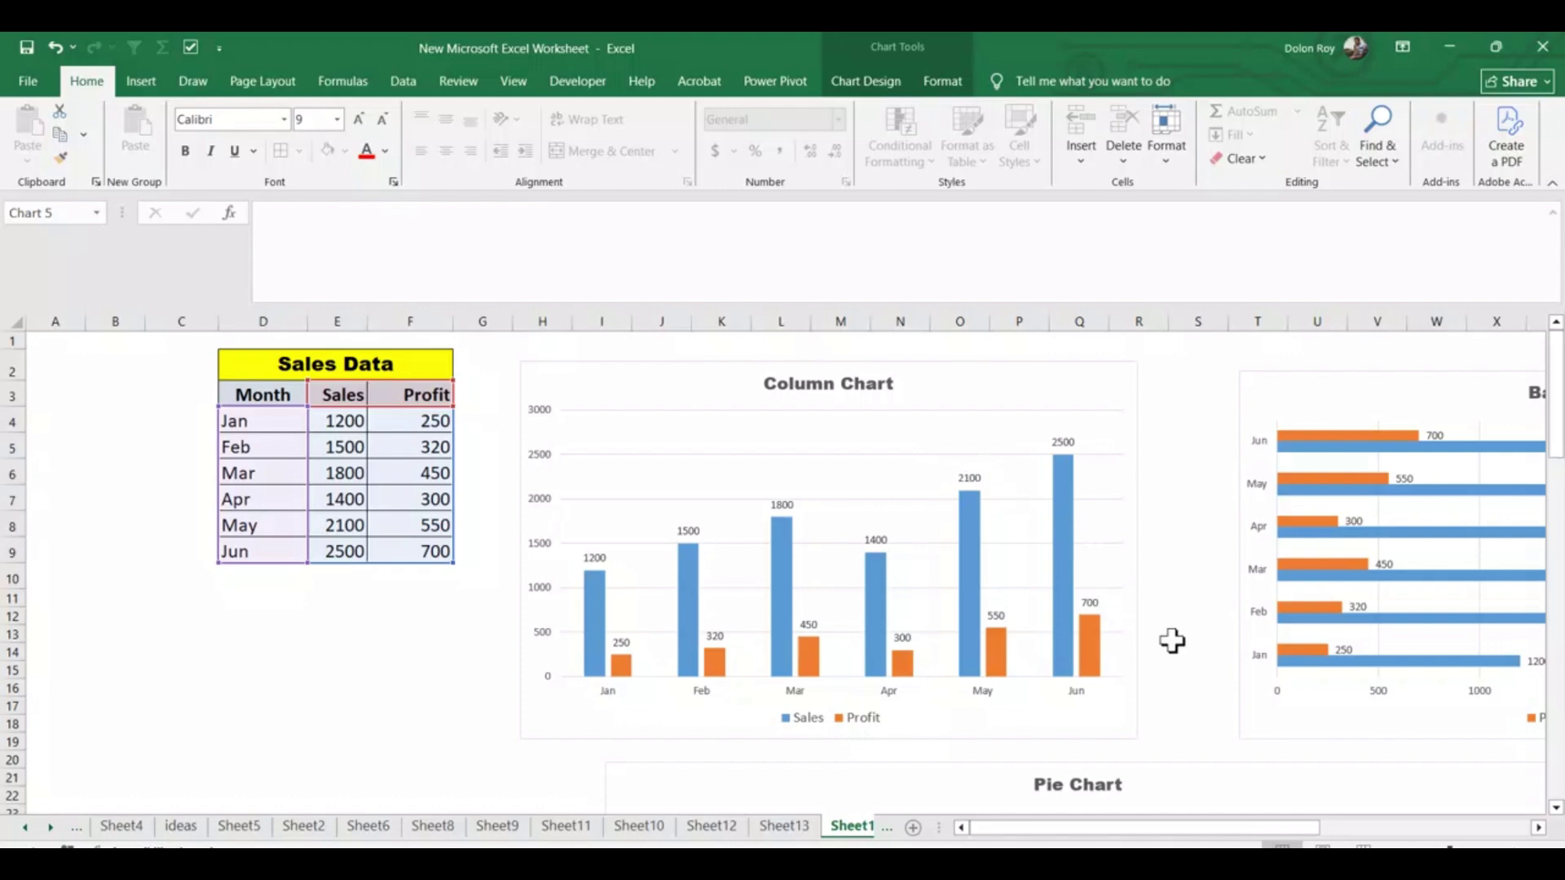
- Look over the finished example charts on the sheet: column, bar, pie, line and histogram
scroll(1549, 835, right, 5)
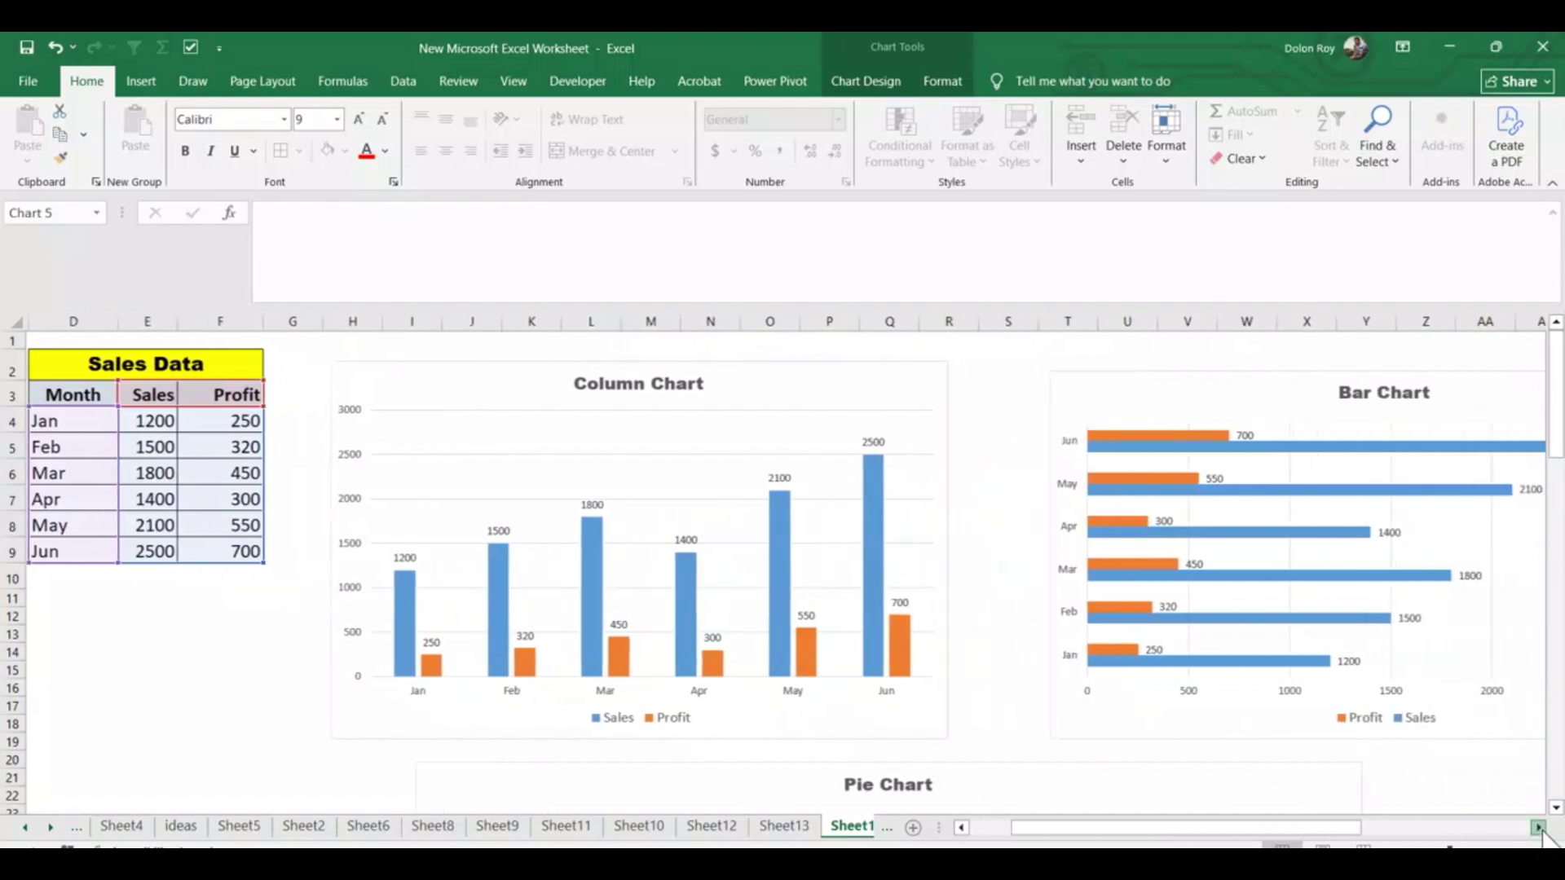
scroll(1256, 756, down, 2)
scroll(1255, 756, down, 15)
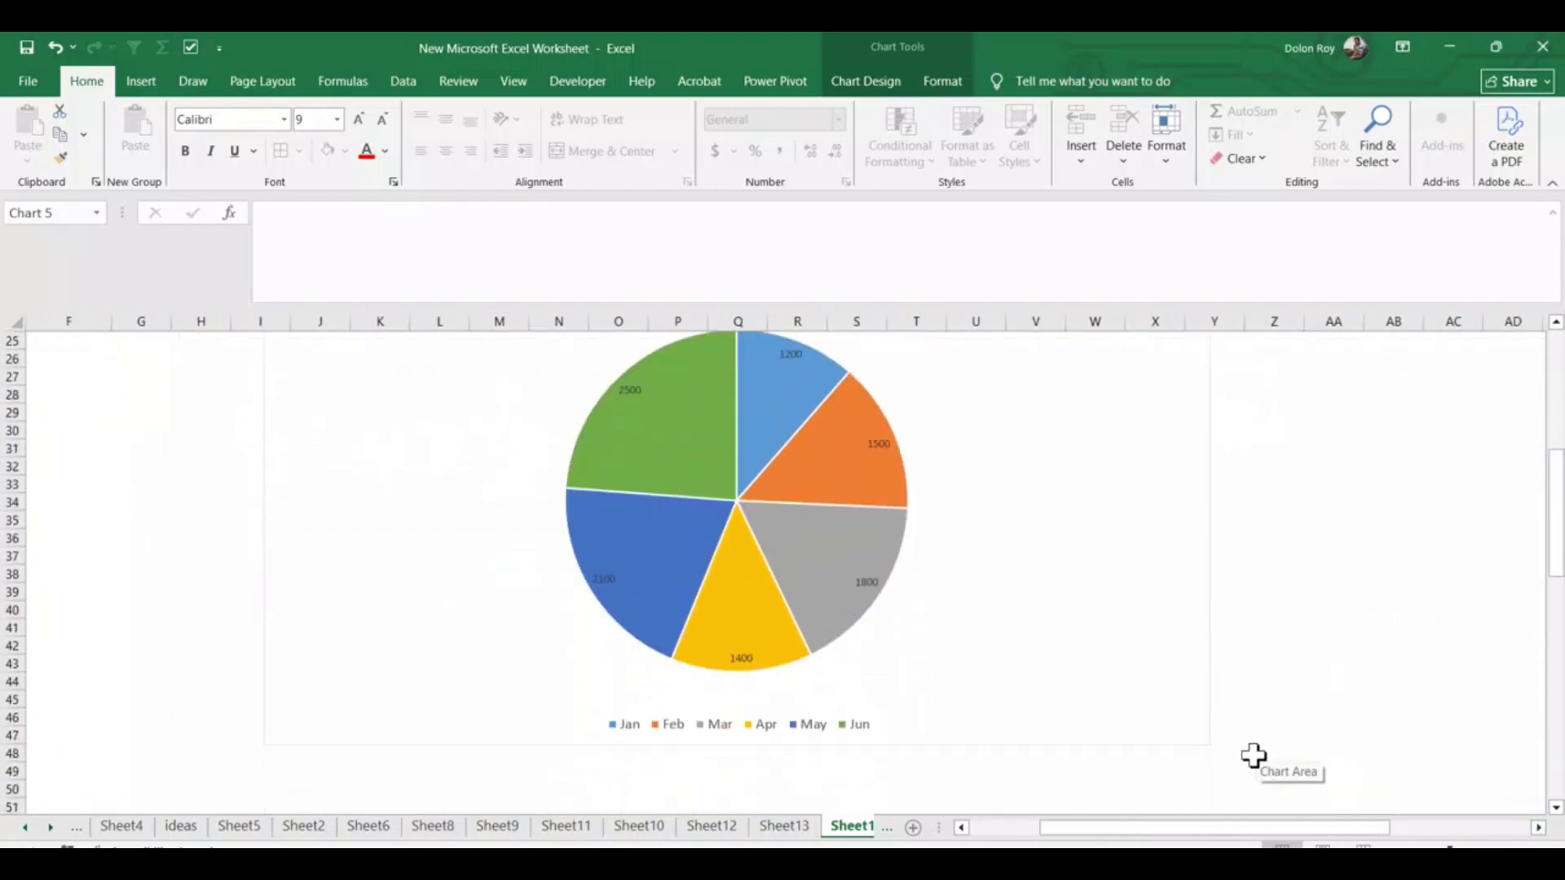
scroll(1254, 754, down, 3)
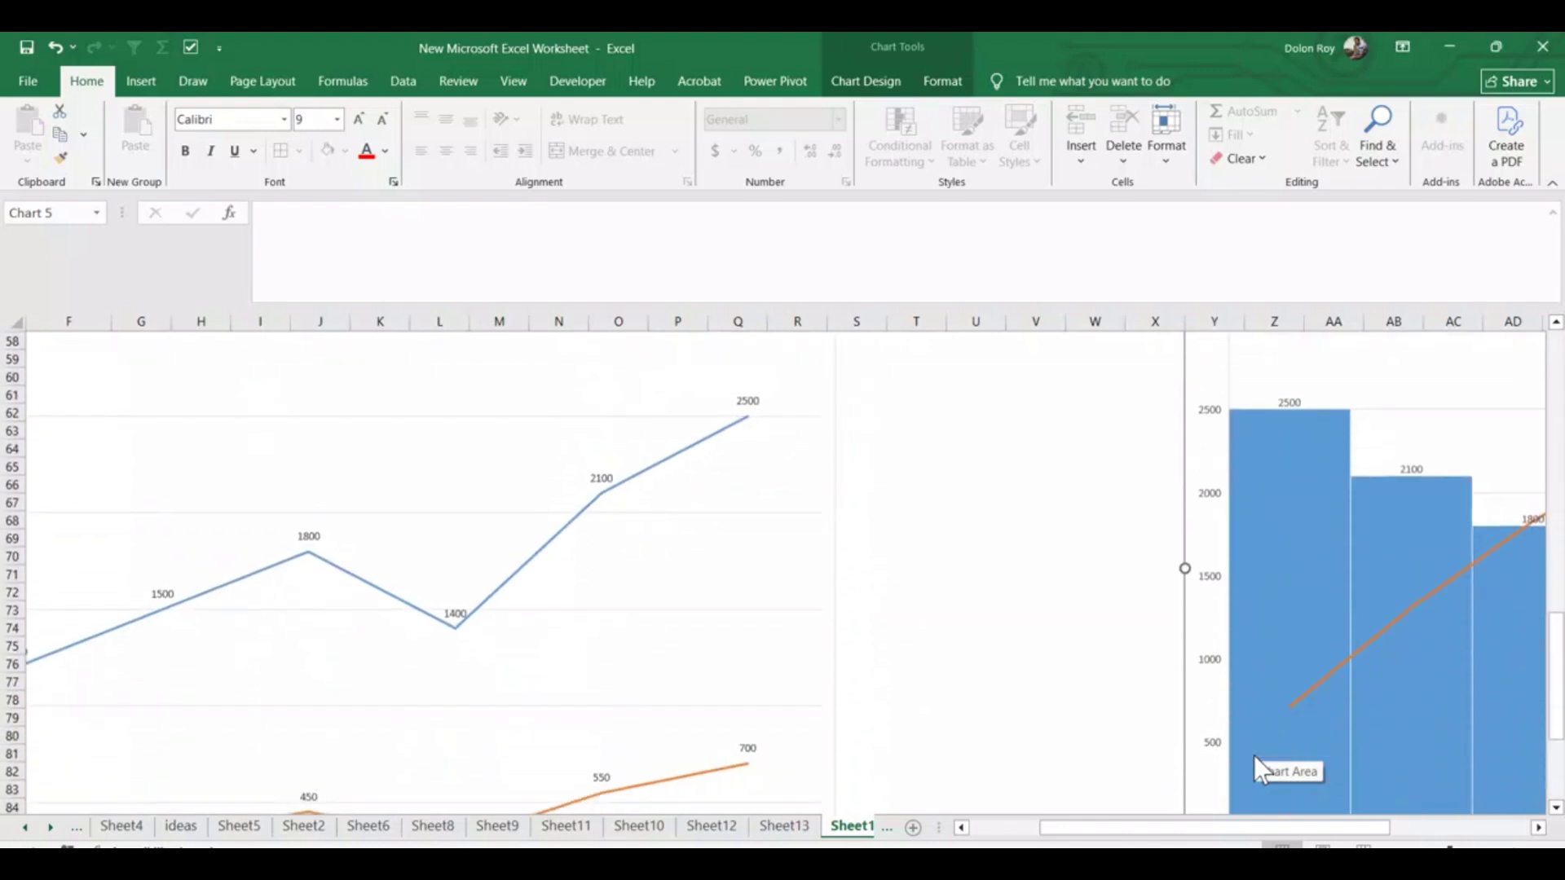
ctrl+scroll(1254, 755, down, 2)
ctrl+scroll(820, 668, down, 1)
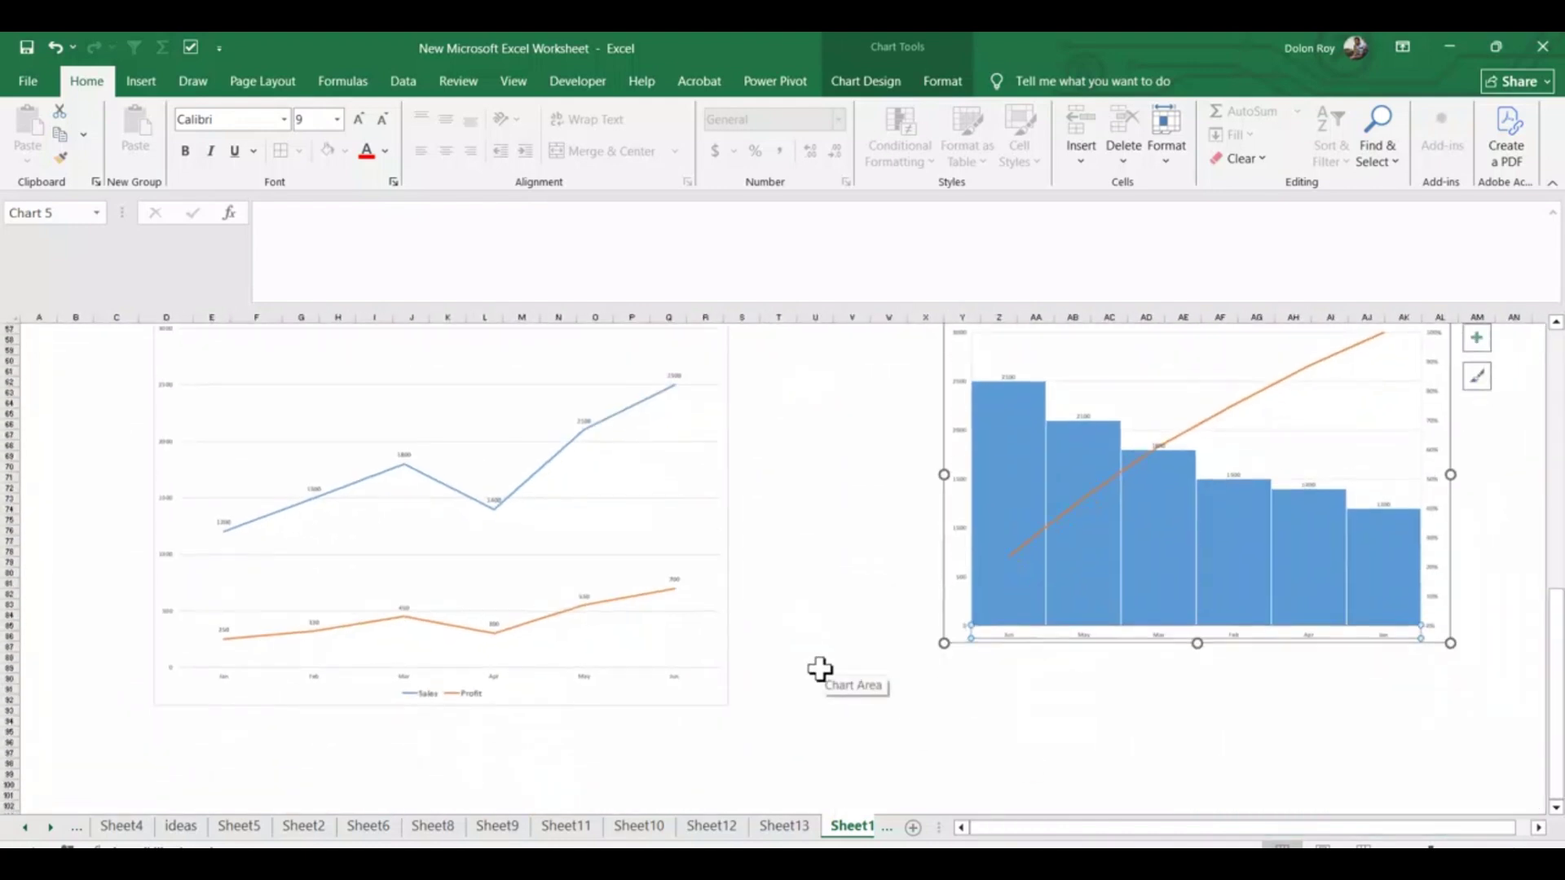
scroll(819, 669, up, 1)
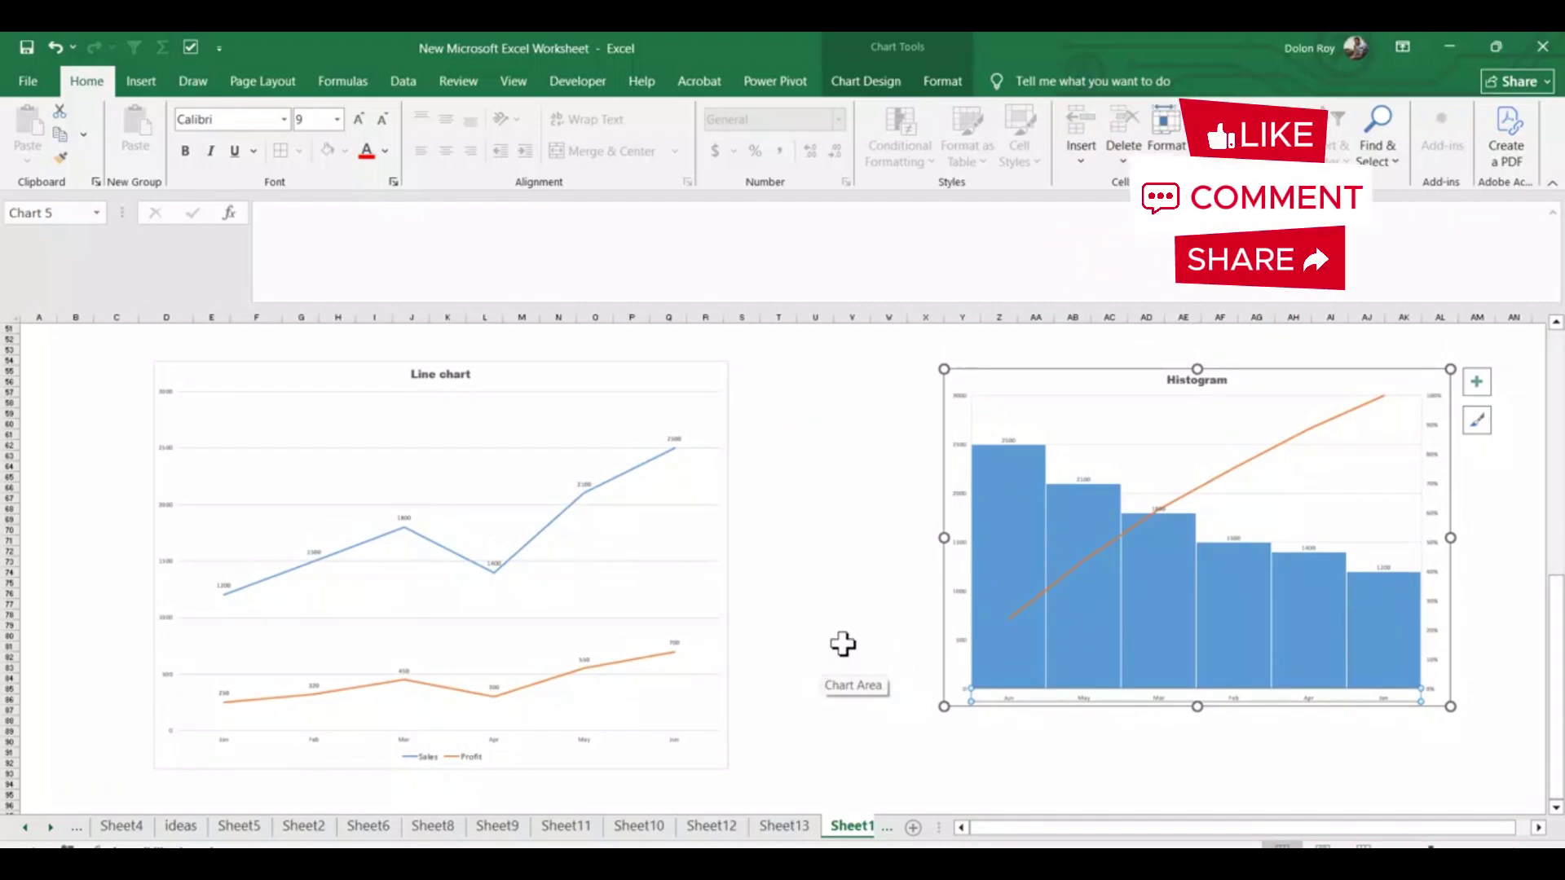
click(845, 645)
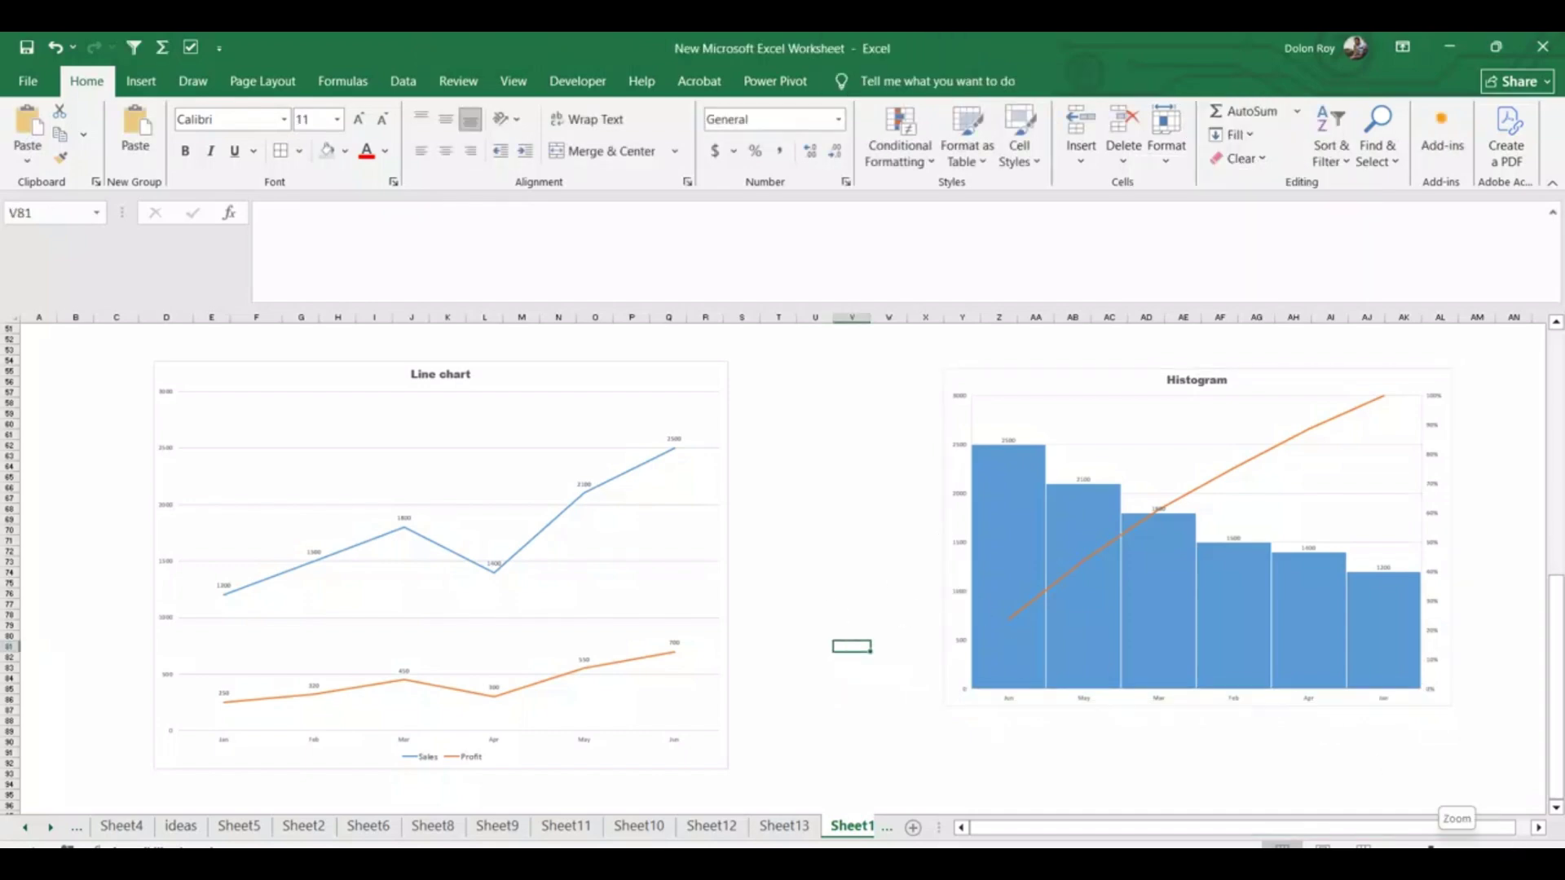
ctrl+scroll(845, 646, up, 2)
scroll(1157, 741, up, 18)
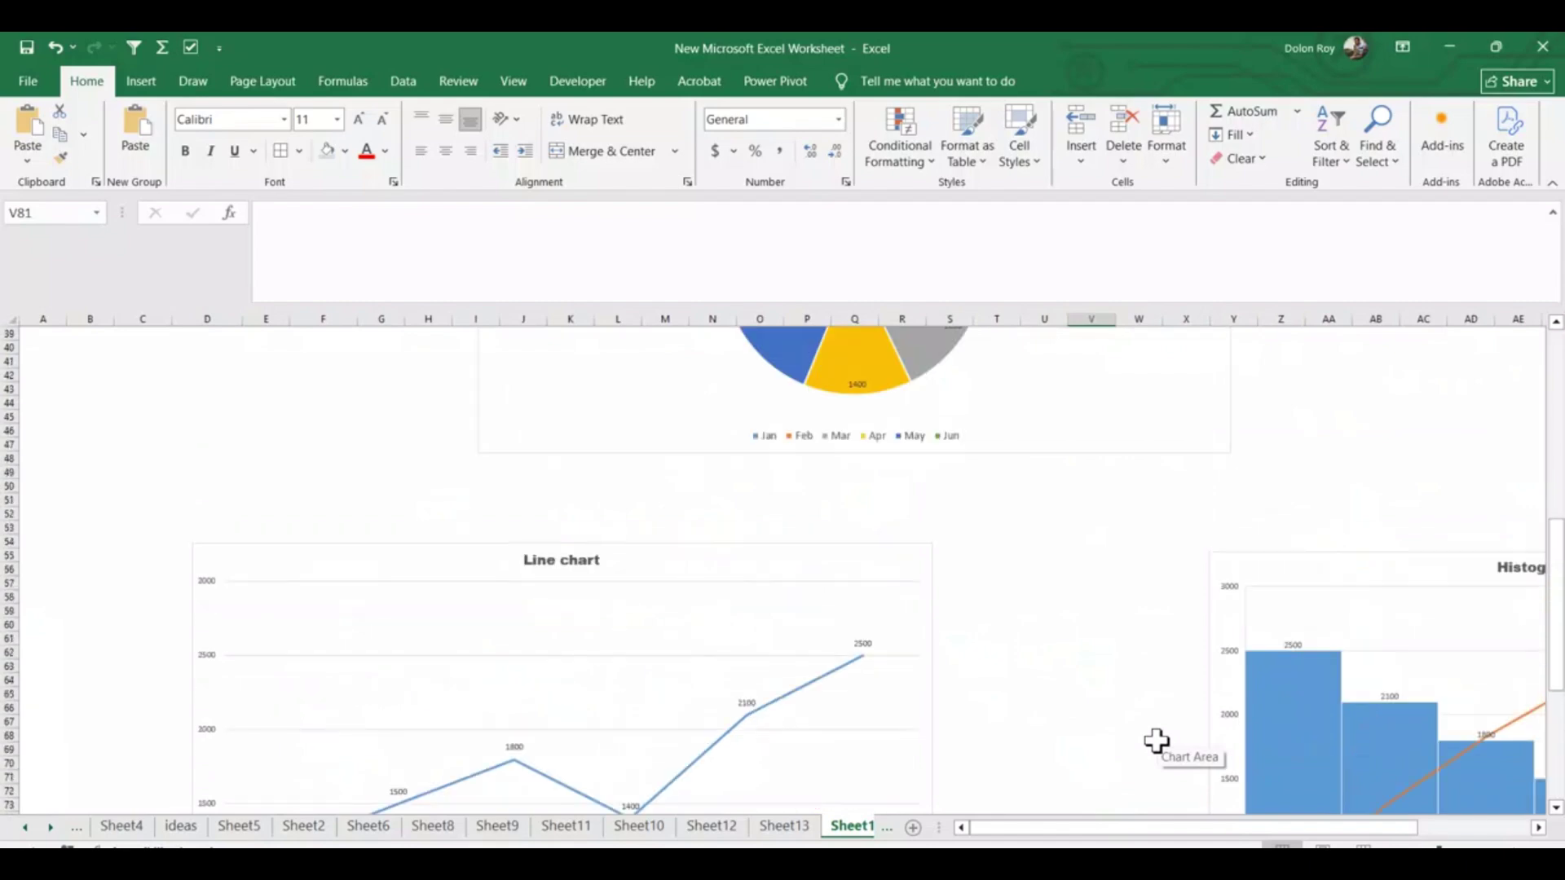
scroll(1158, 741, up, 1)
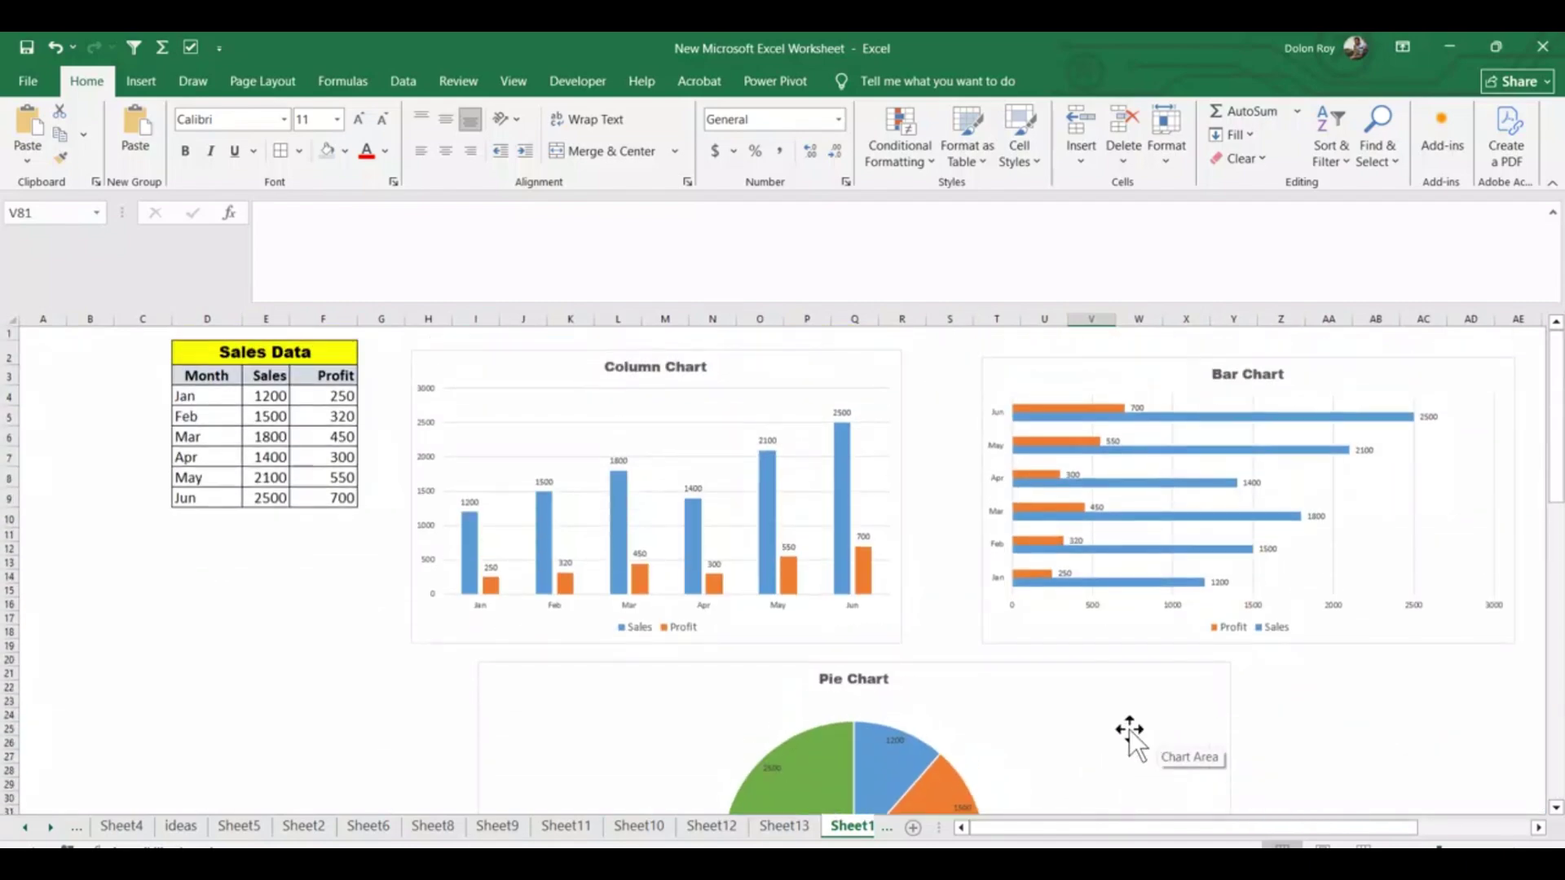
click(377, 714)
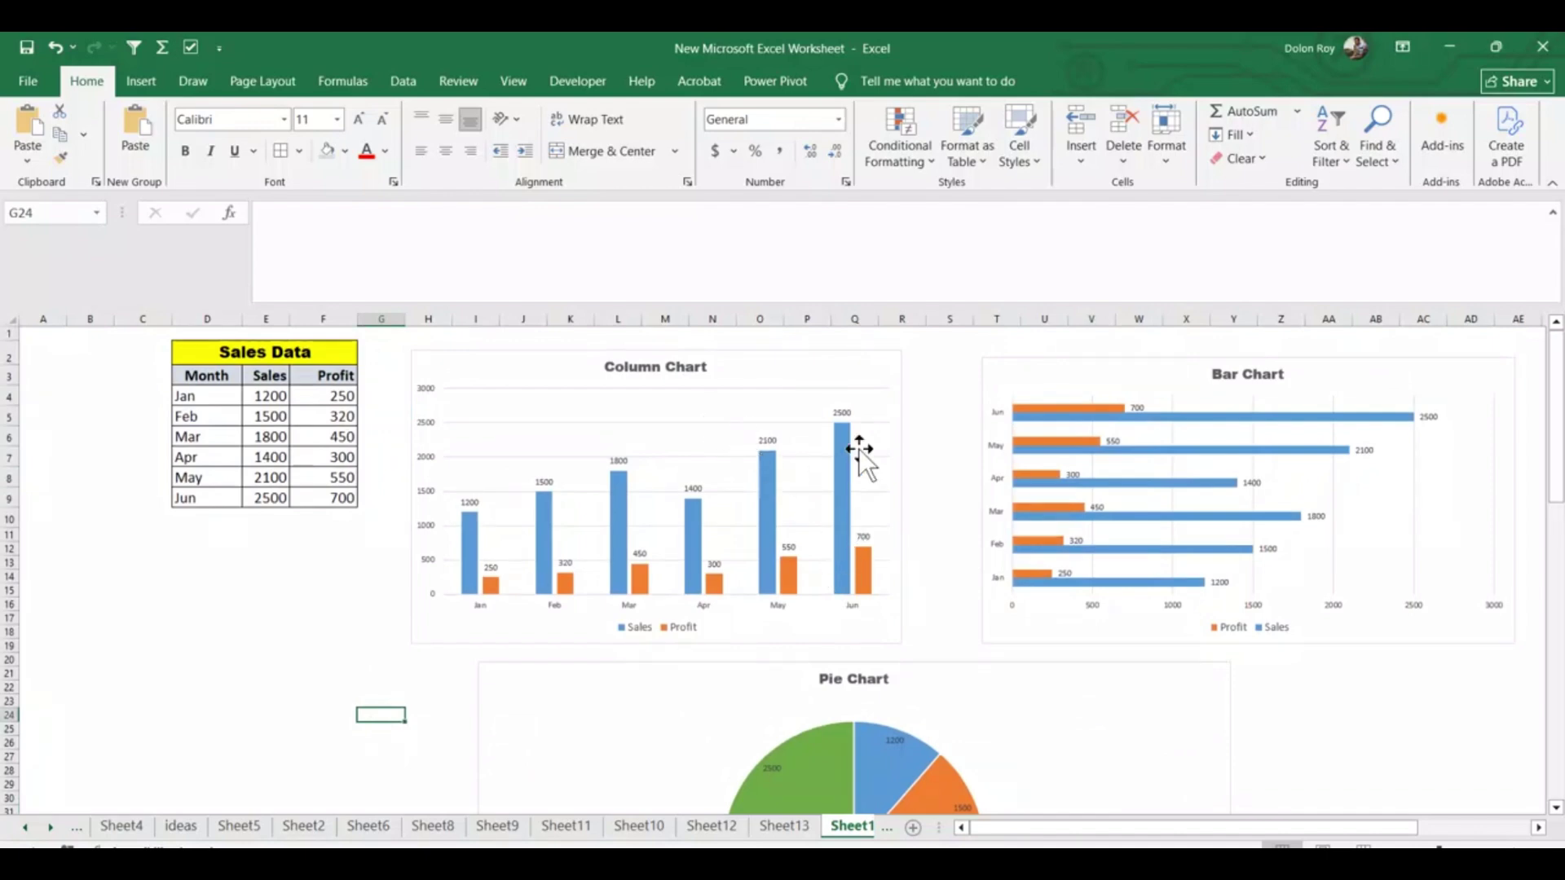
- Examine each example chart up close, from the column and bar charts through the pie and line charts to the histogram
ctrl+scroll(1096, 657, up, 2)
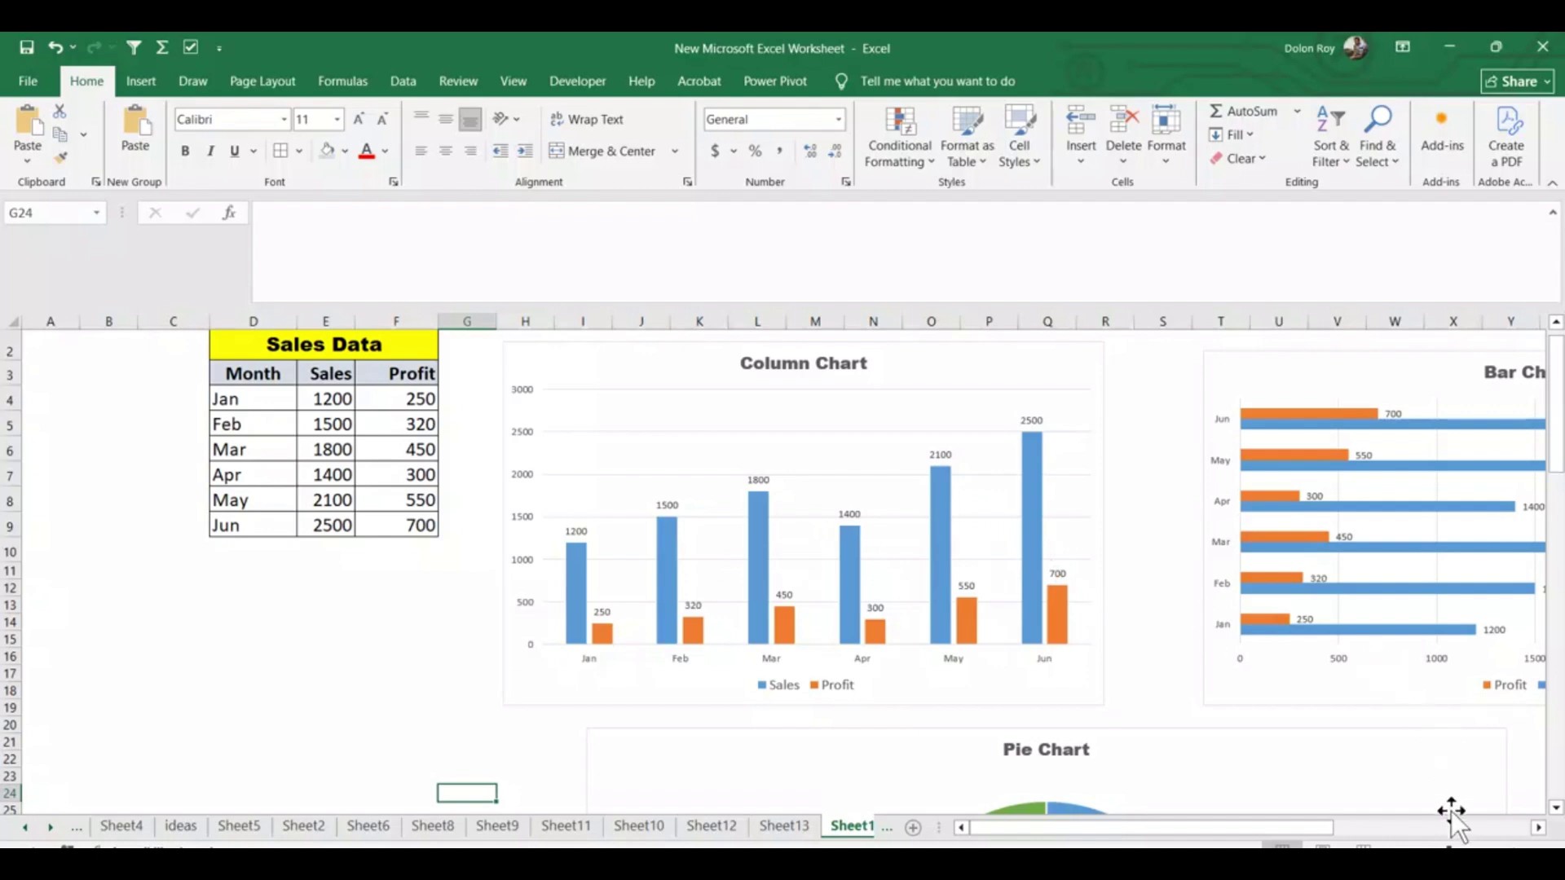
click(1538, 827)
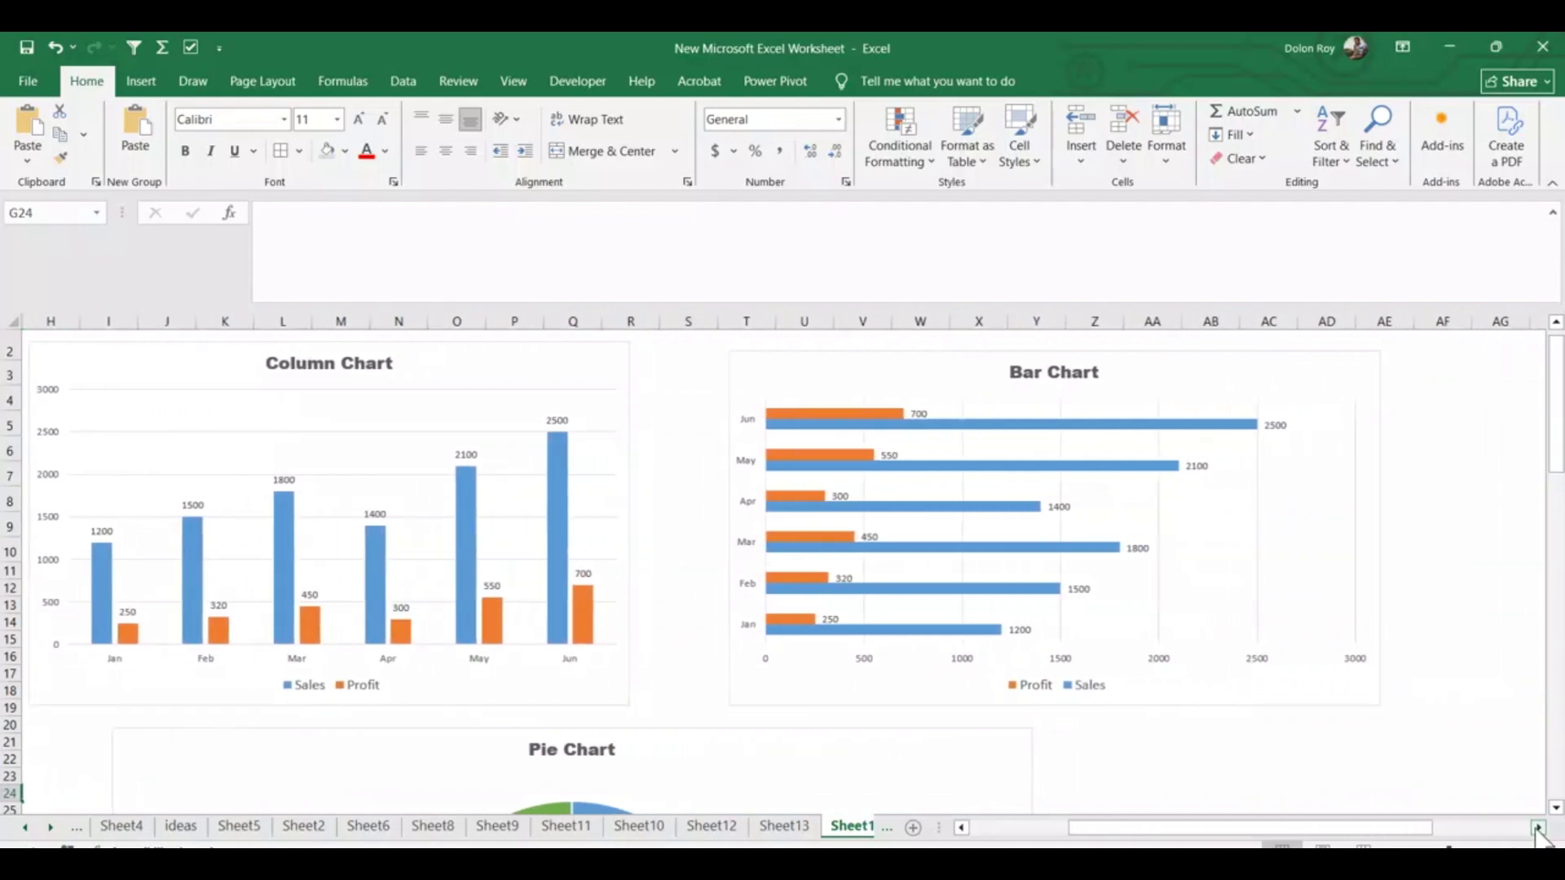
scroll(975, 686, down, 5)
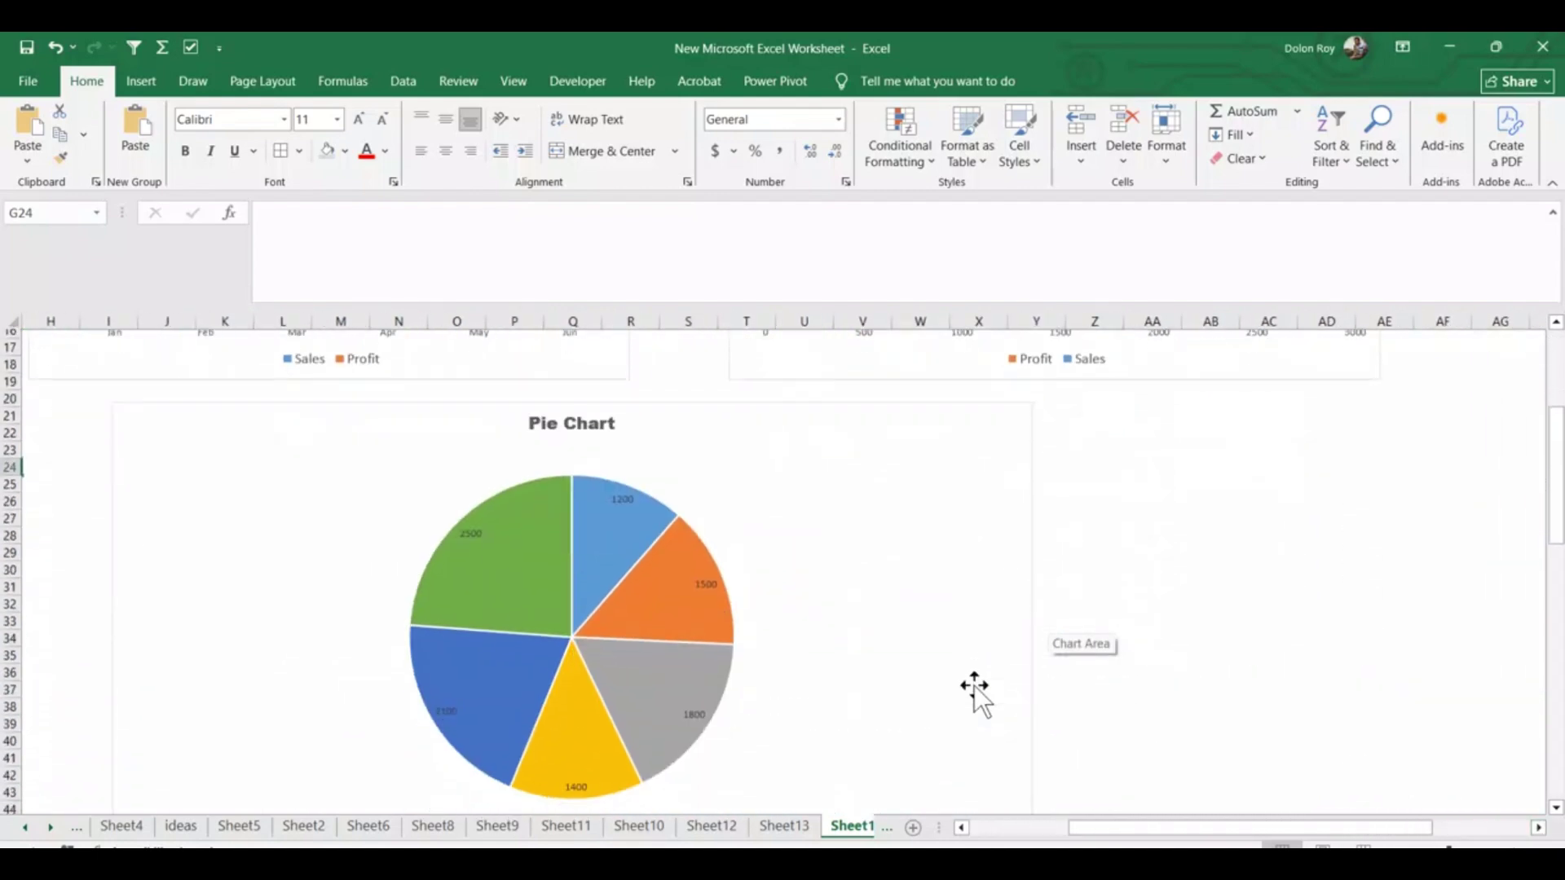
scroll(542, 570, down, 3)
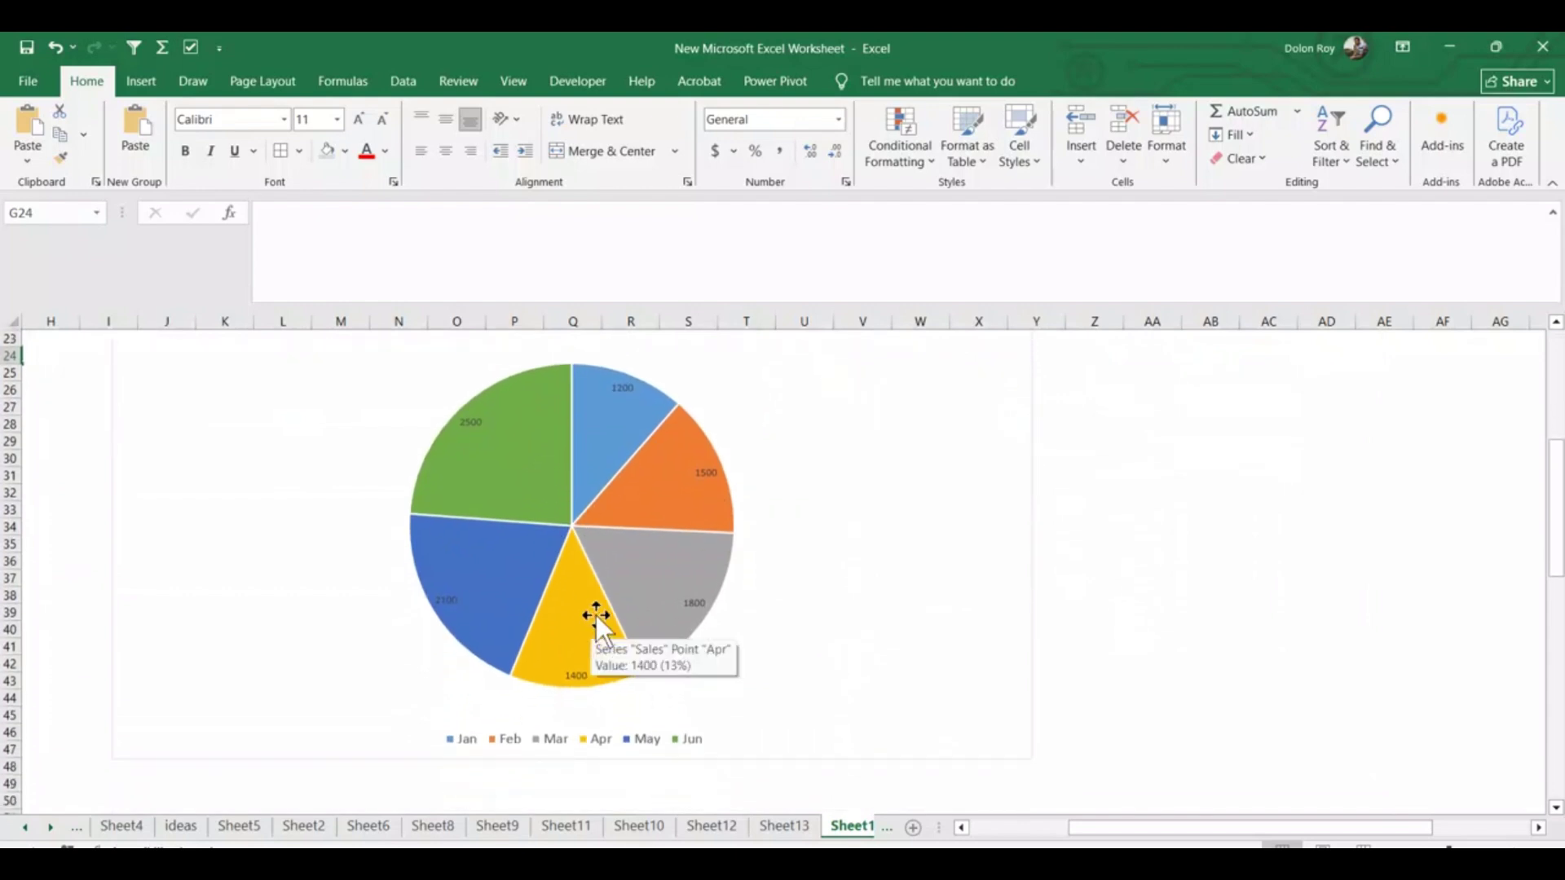
scroll(595, 614, down, 9)
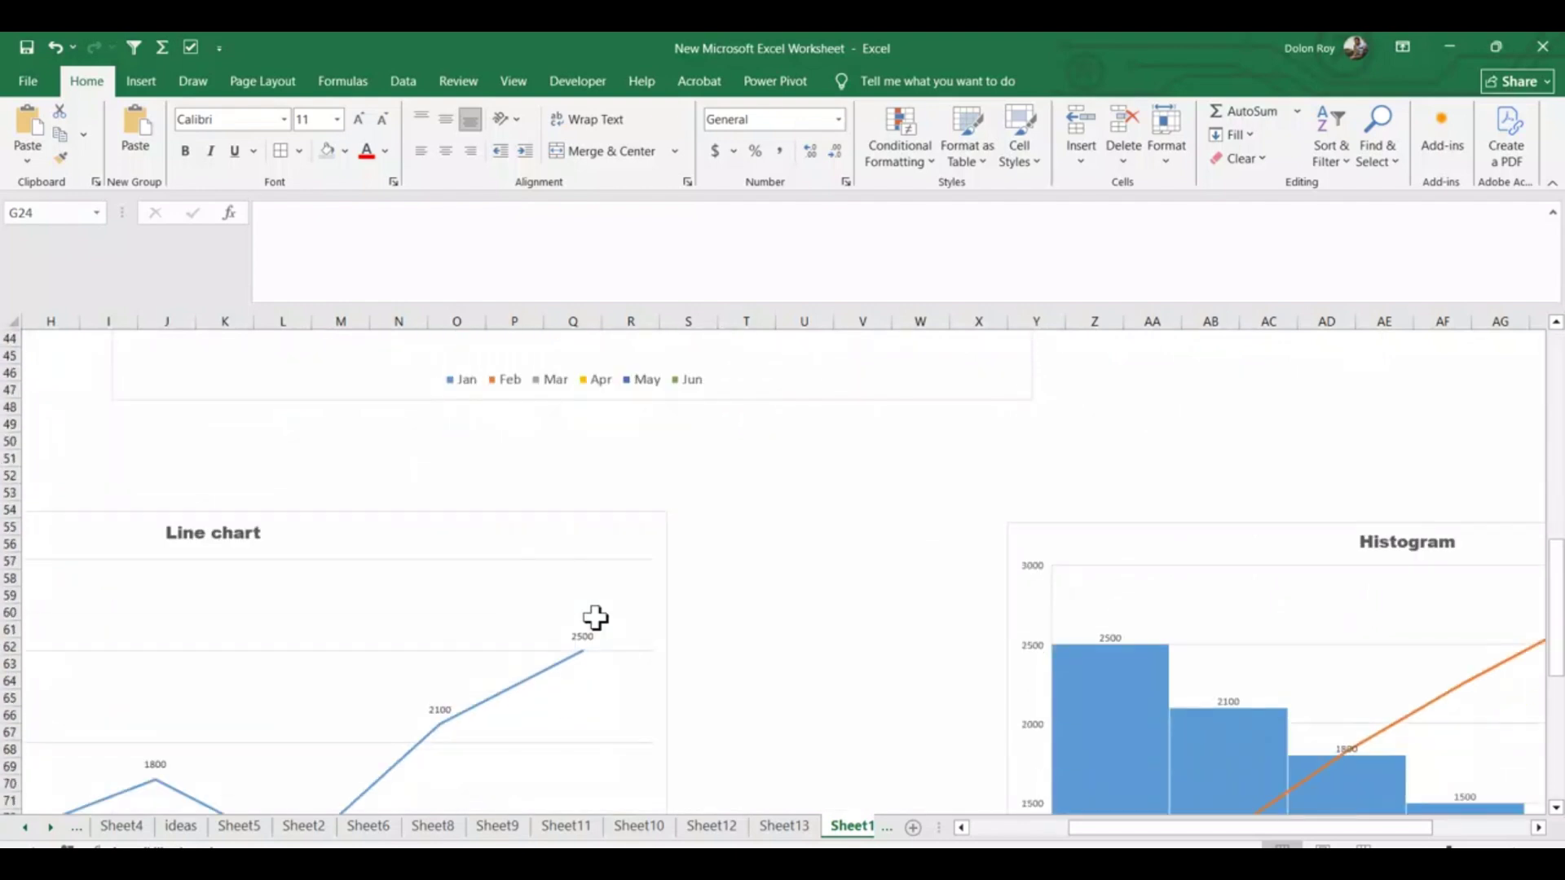
click(964, 828)
scroll(394, 584, down, 1)
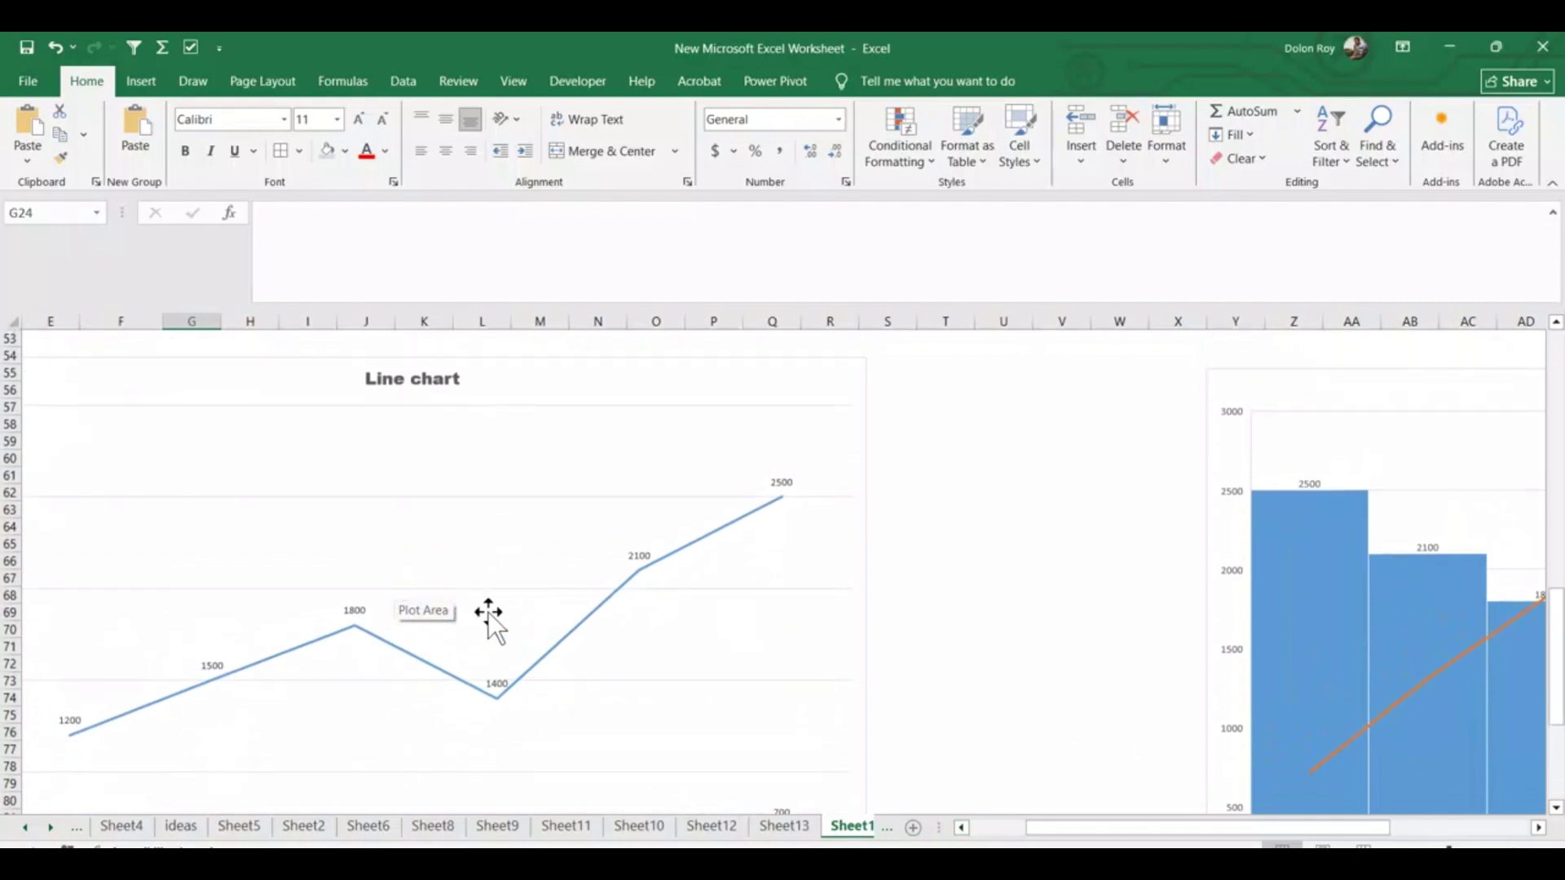
click(1539, 828)
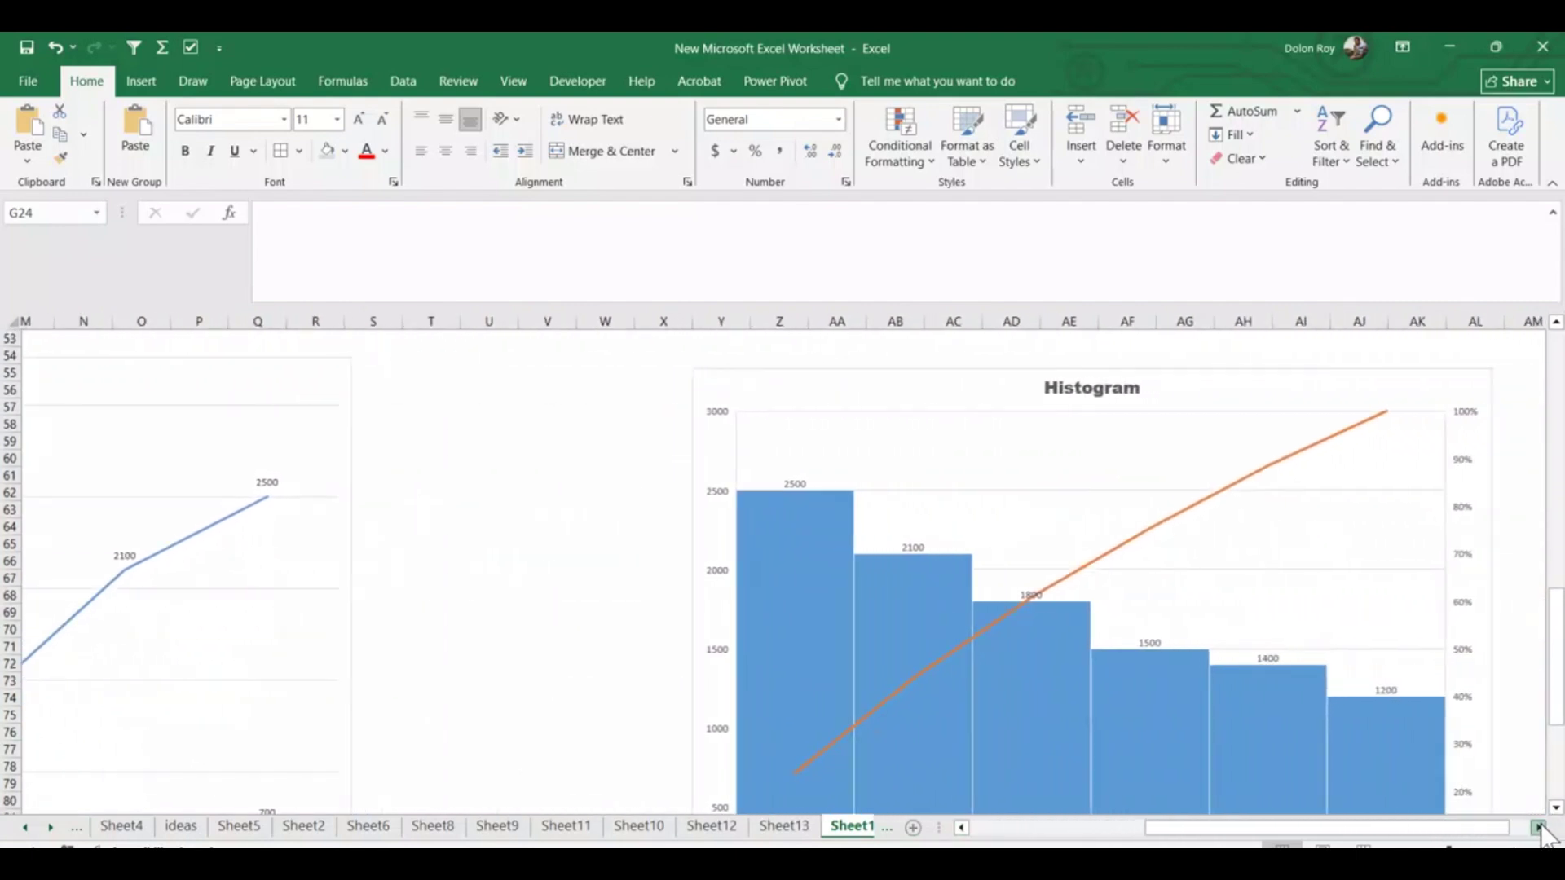
click(1539, 829)
scroll(1386, 712, down, 3)
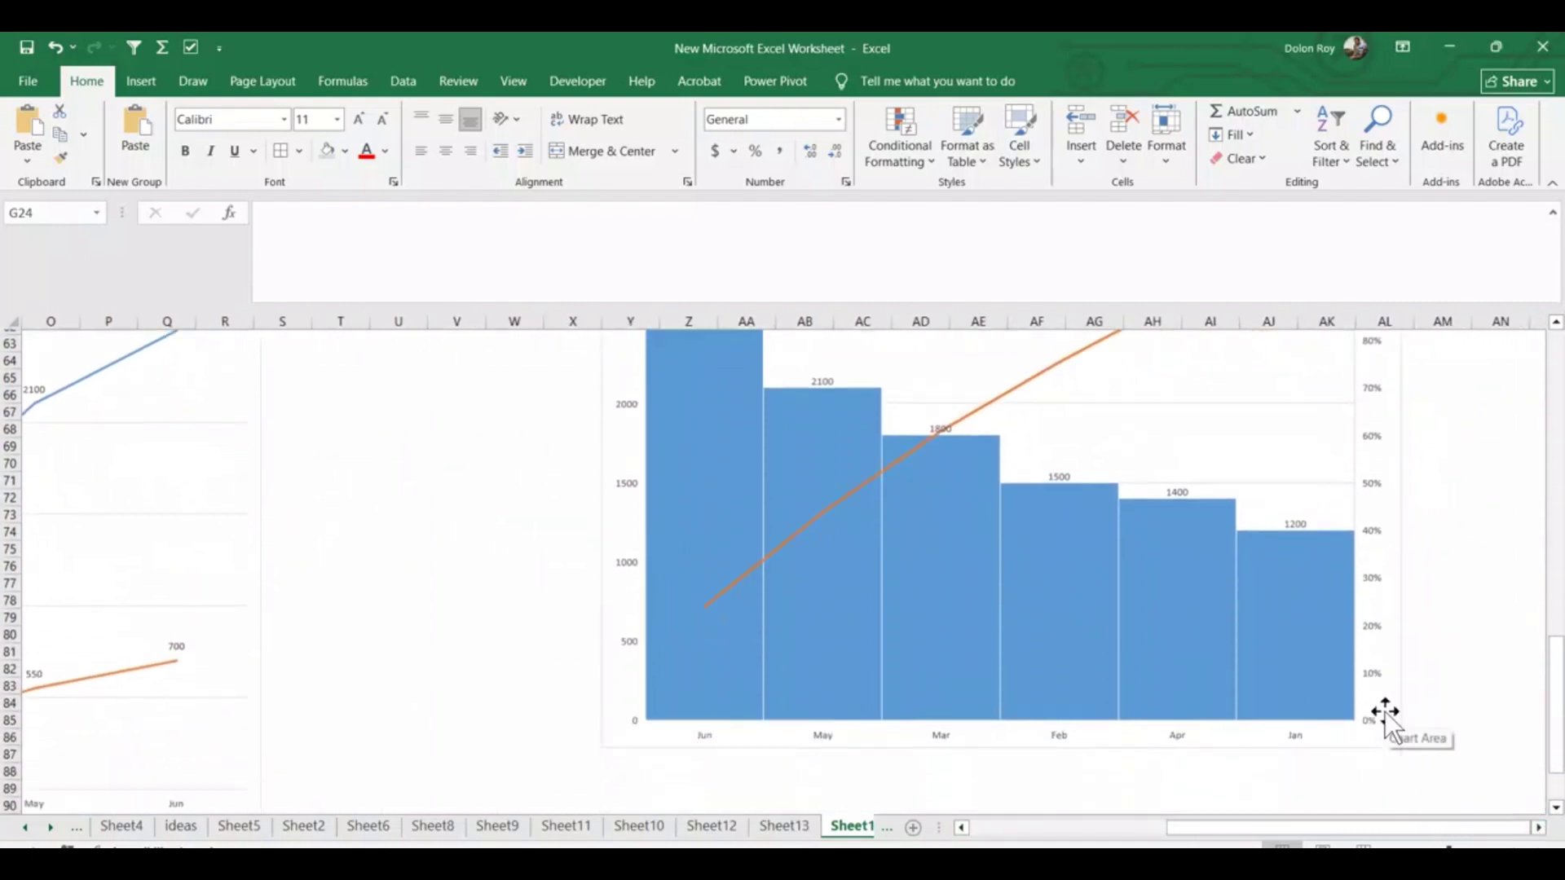
scroll(1386, 711, up, 3)
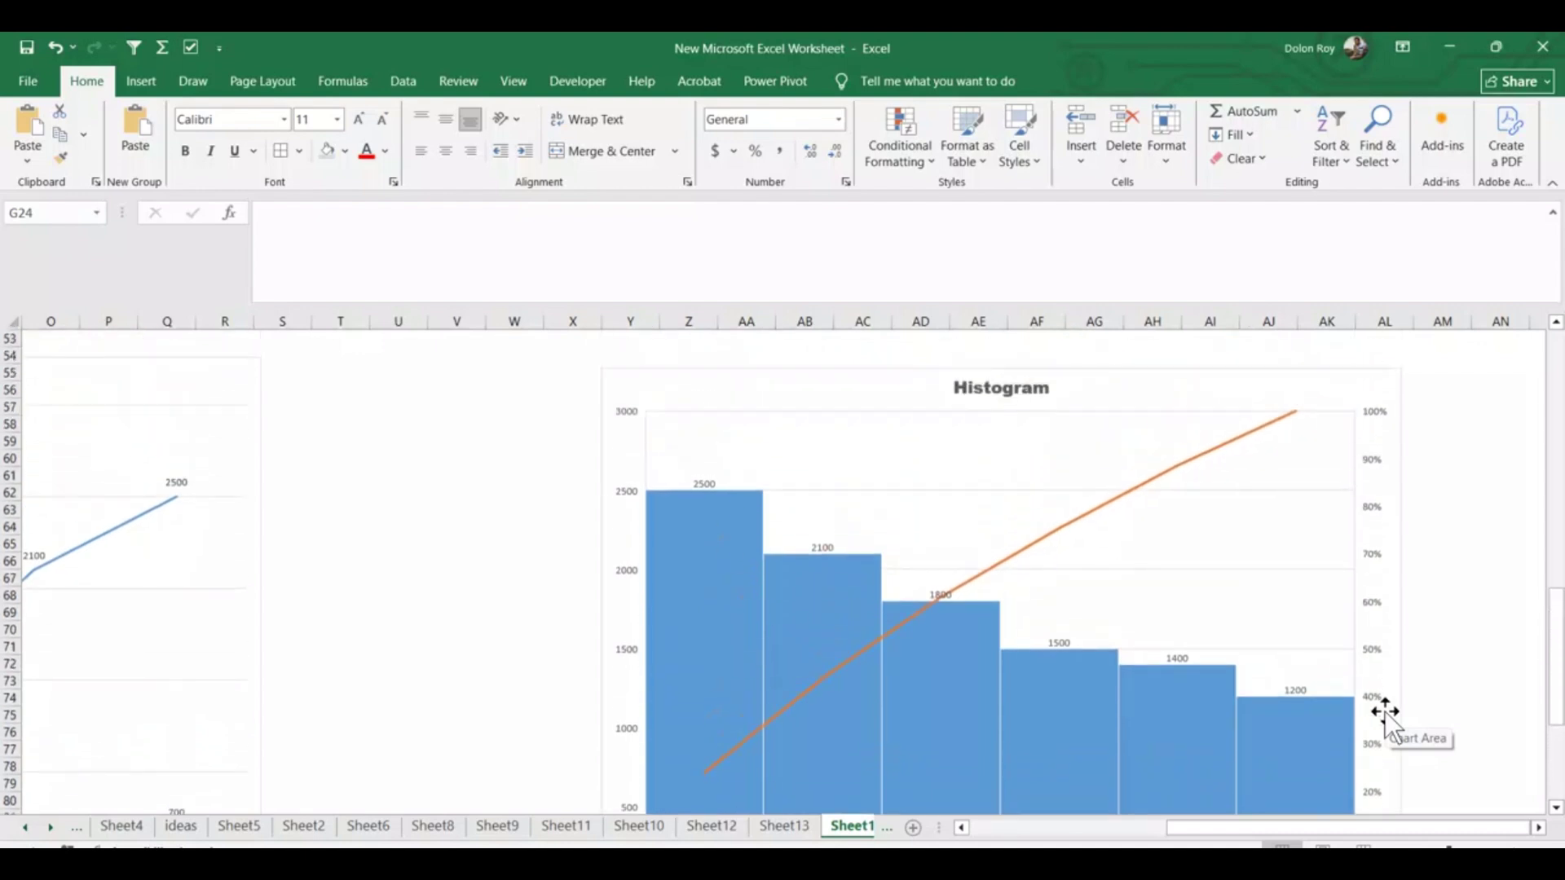
scroll(1386, 711, up, 9)
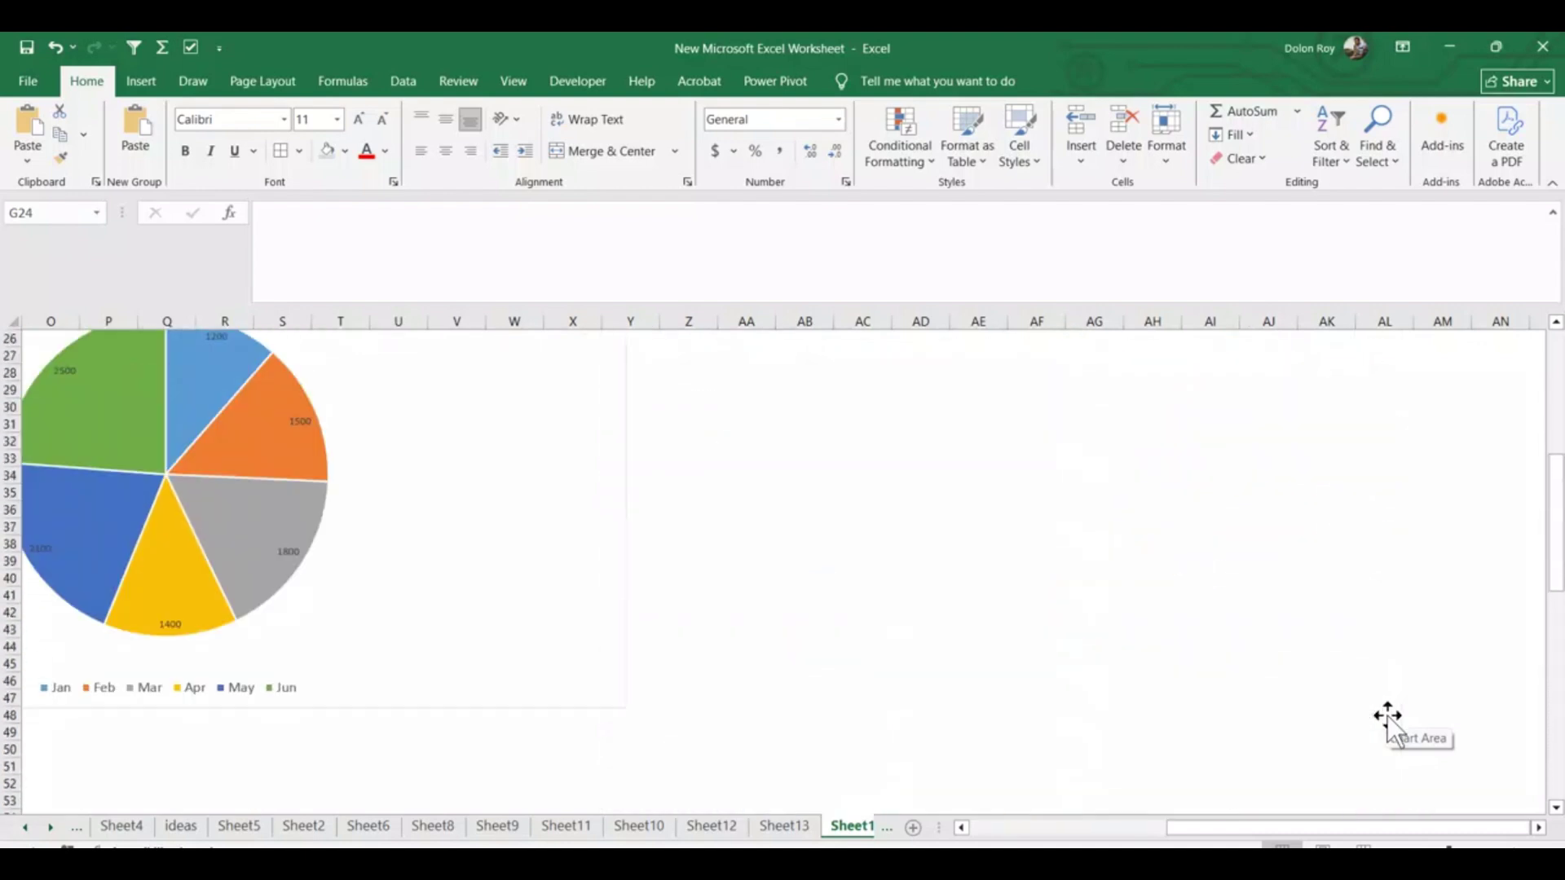
scroll(1388, 716, up, 3)
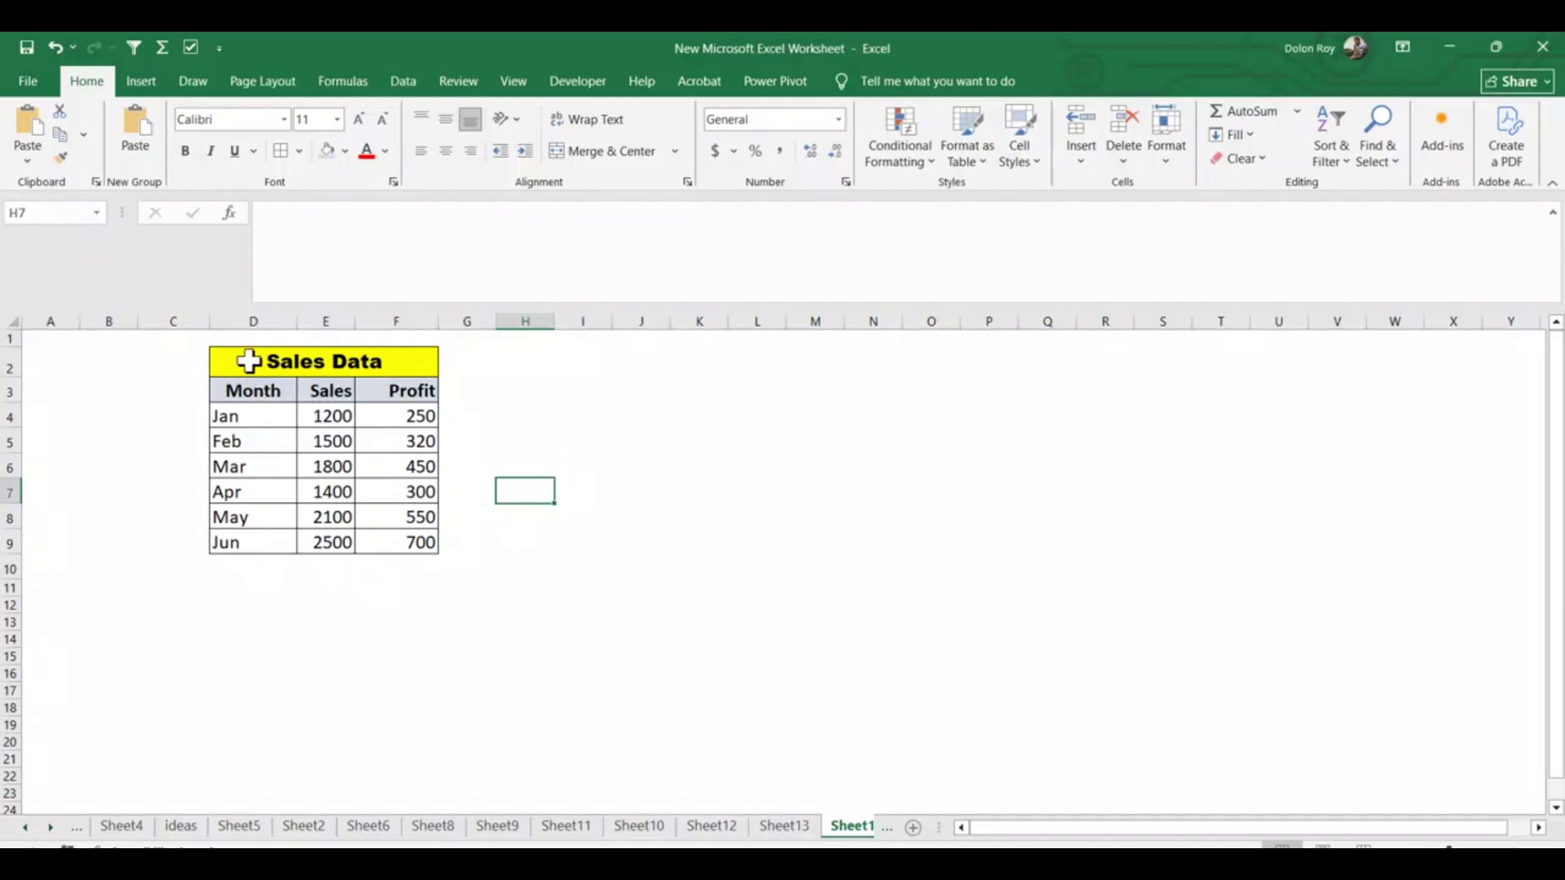
drag(249, 360, 392, 541)
click(584, 542)
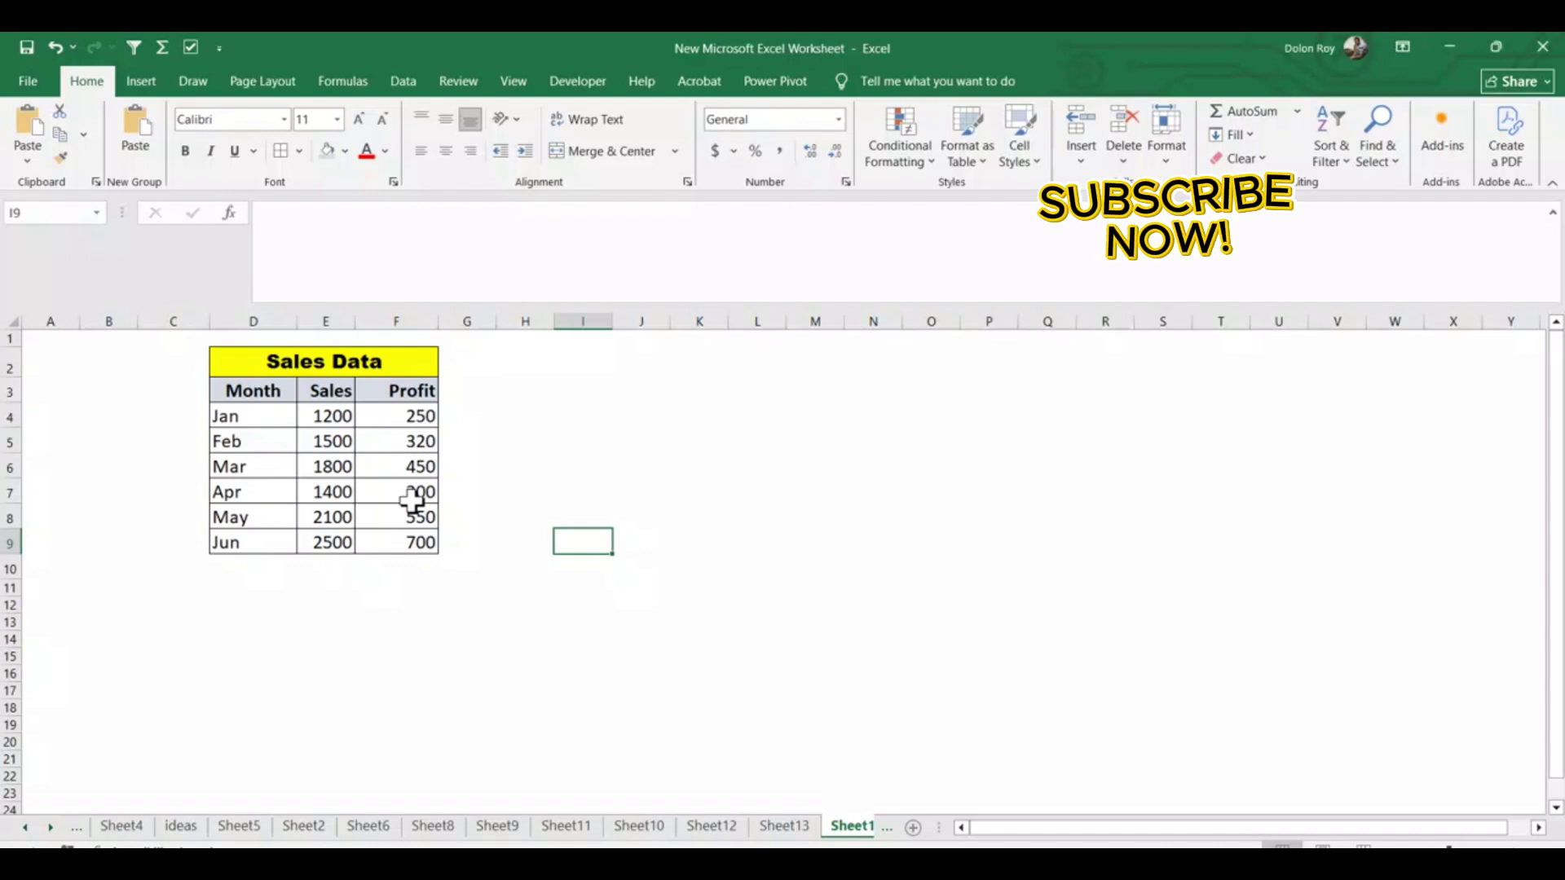
click(542, 585)
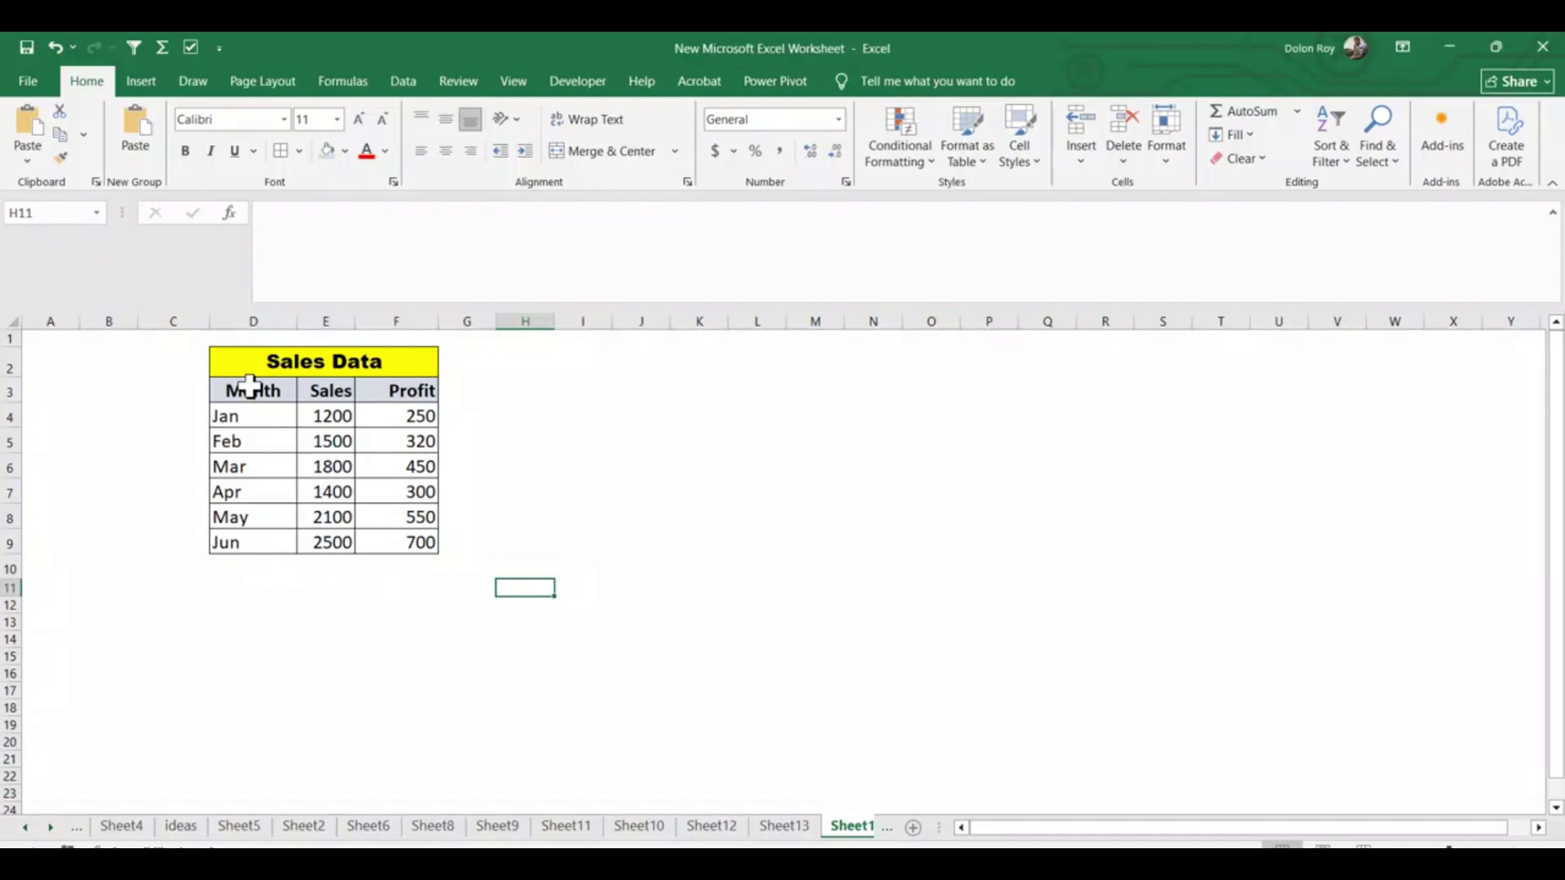
- Insert a clustered column chart of monthly sales and profit from D3:F9 using Quick Analysis
drag(220, 388, 407, 544)
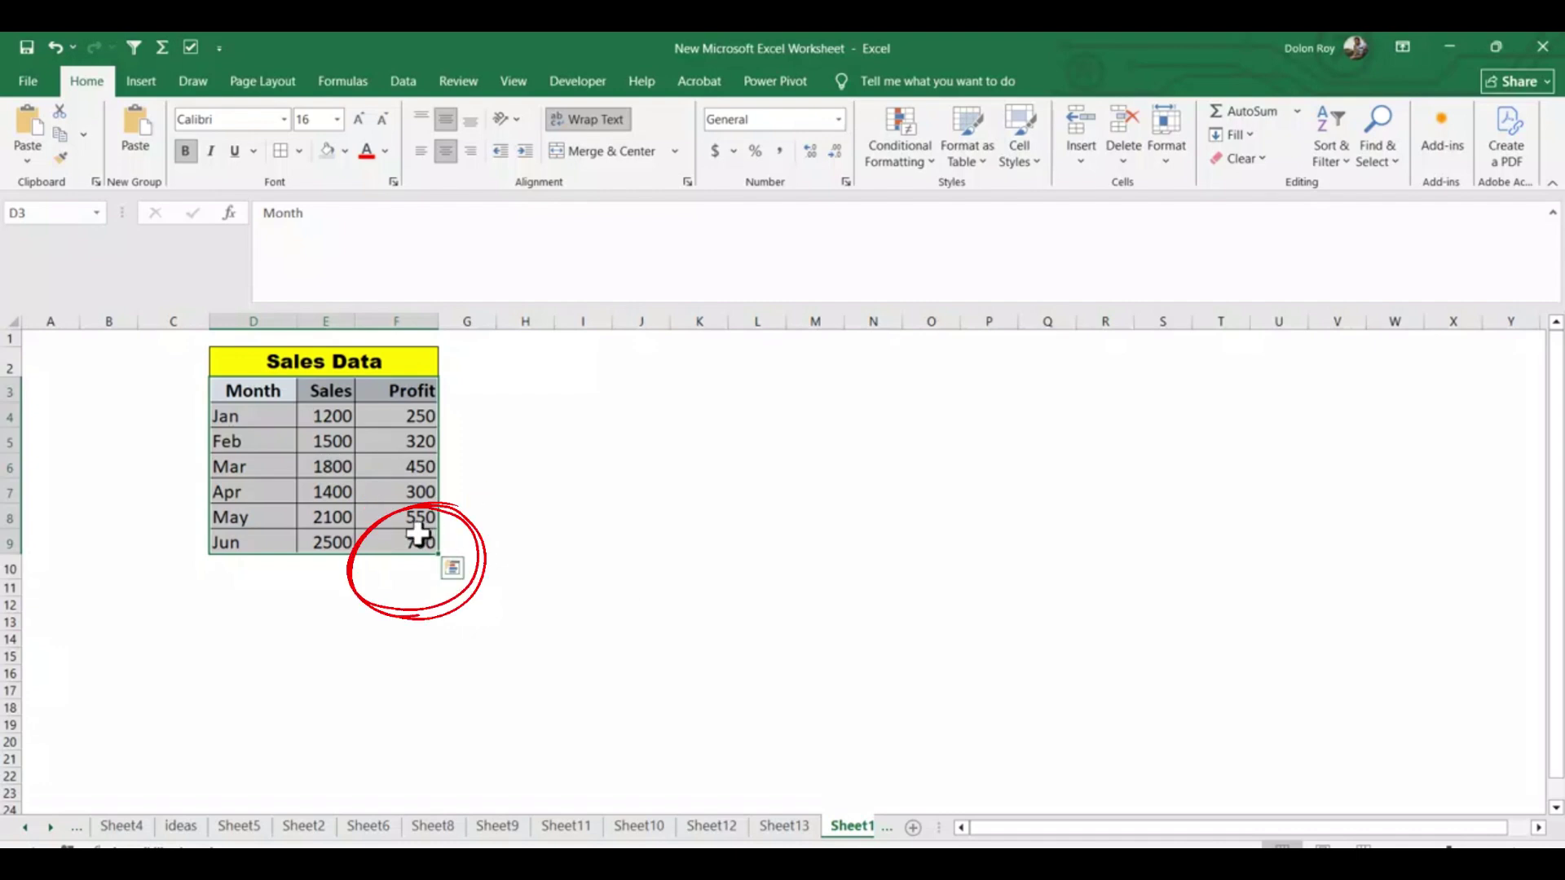
click(453, 570)
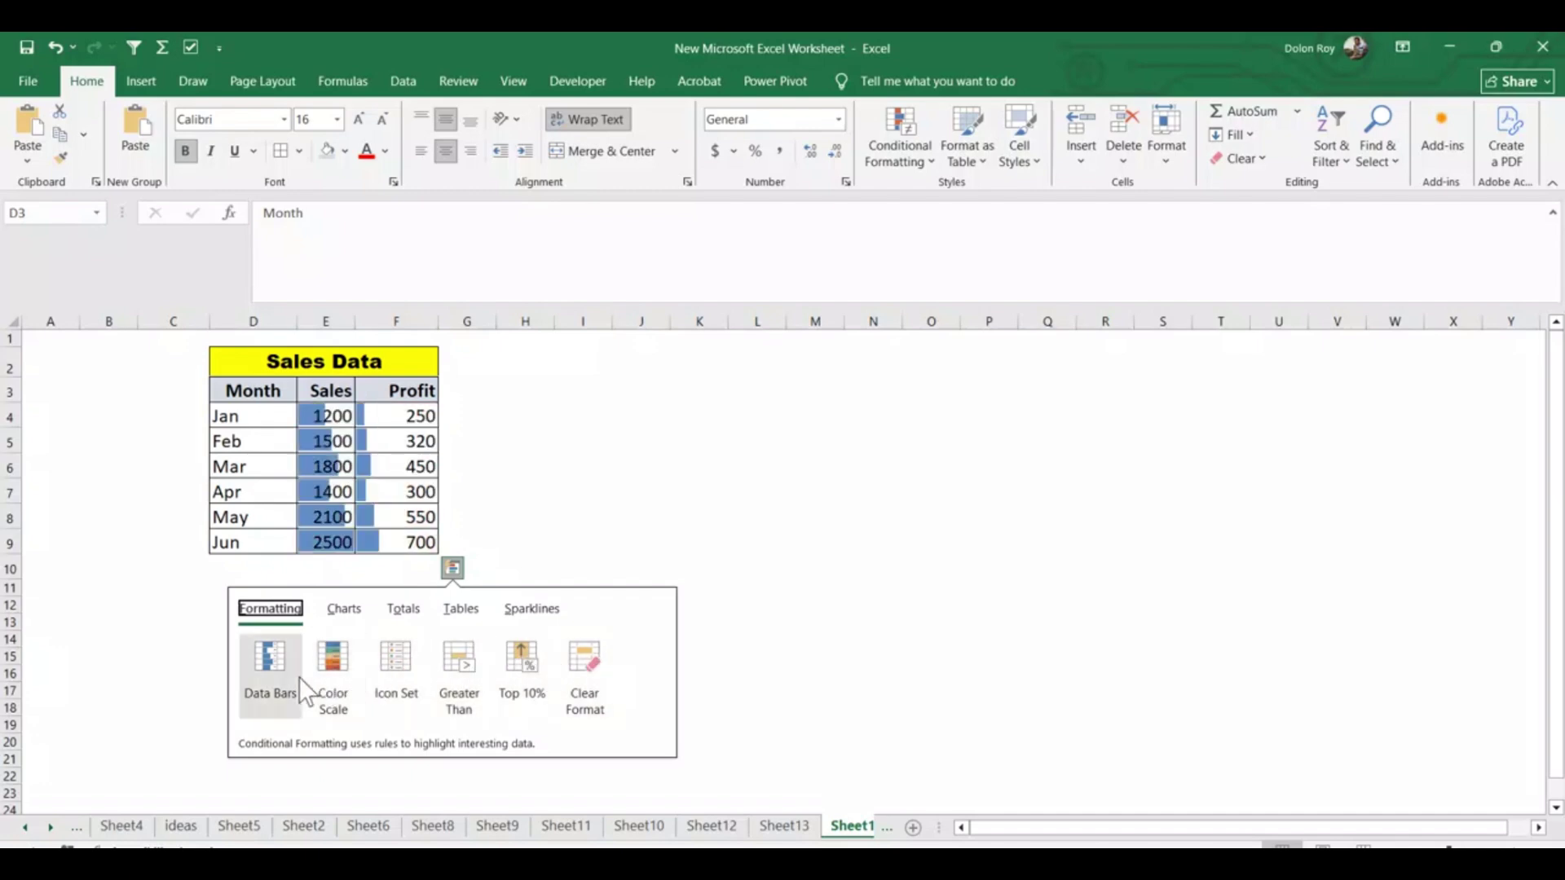
click(356, 609)
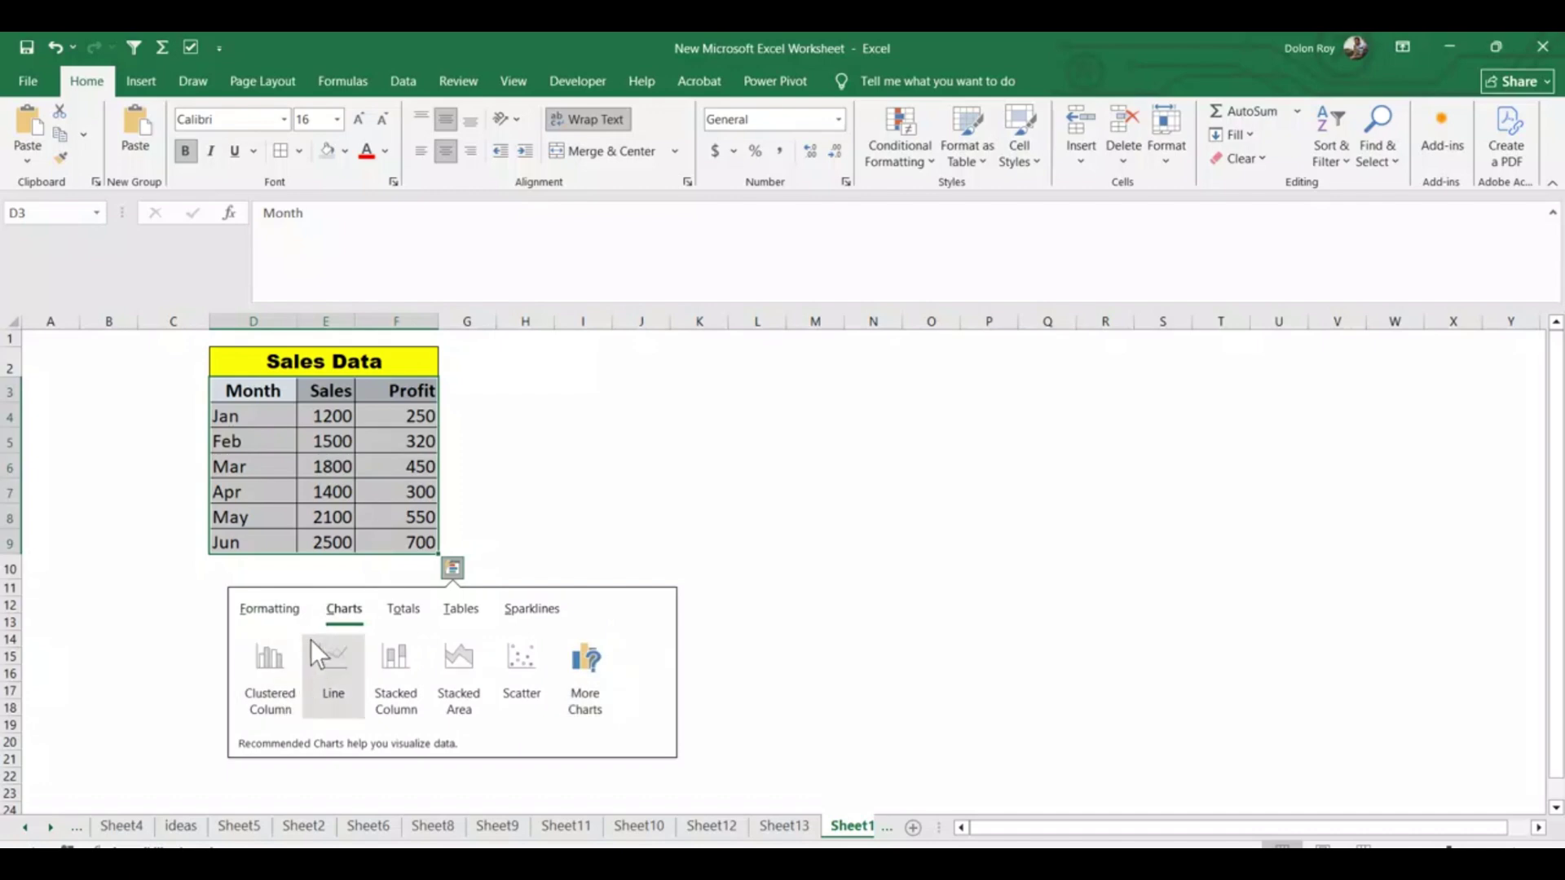
click(267, 702)
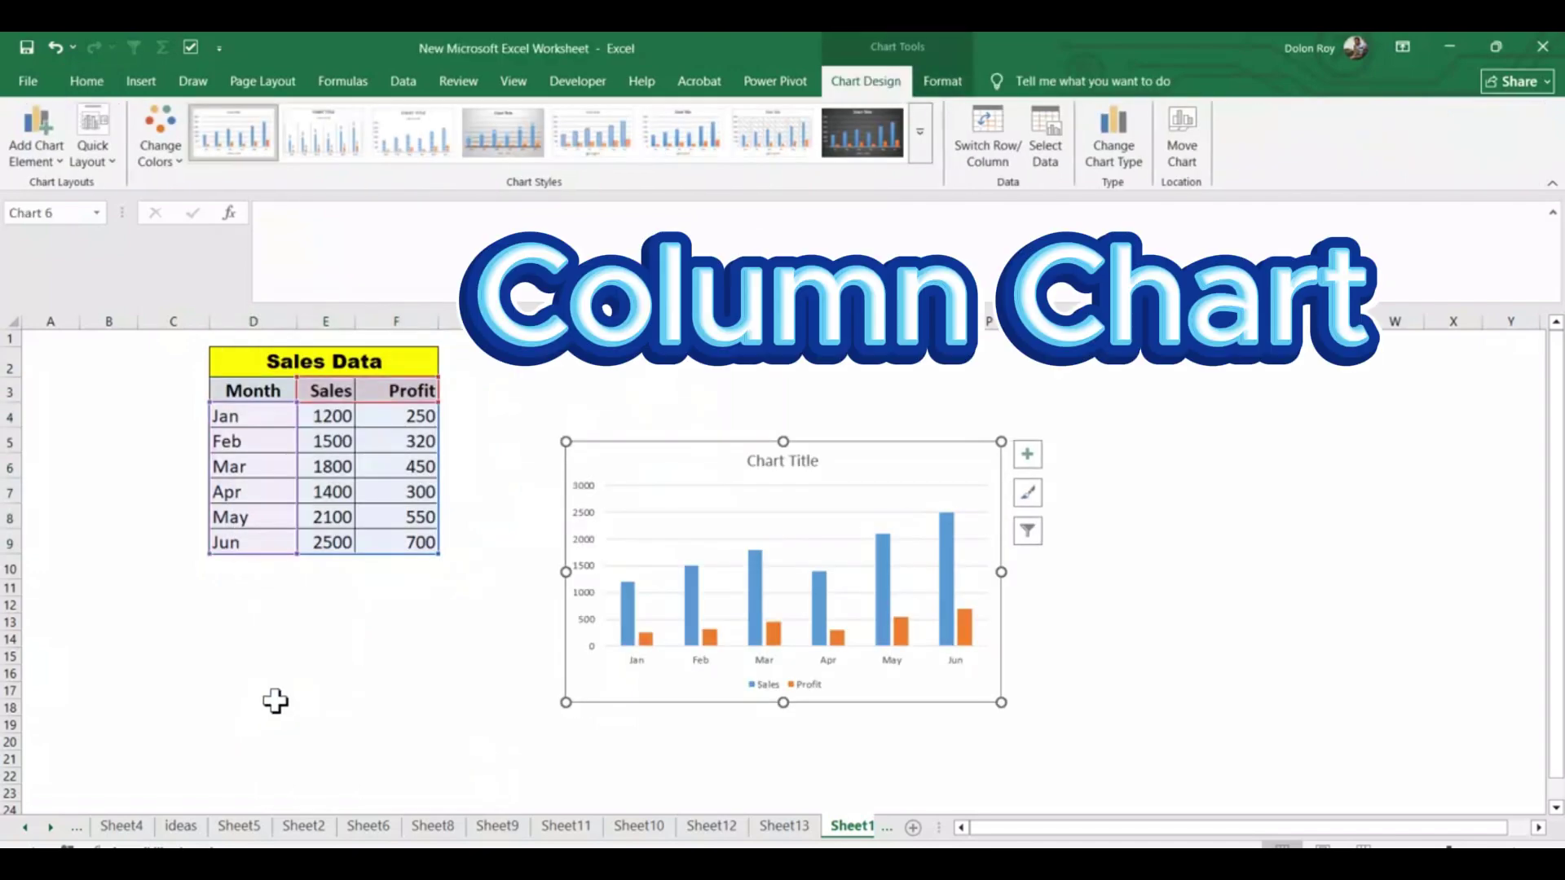
click(388, 644)
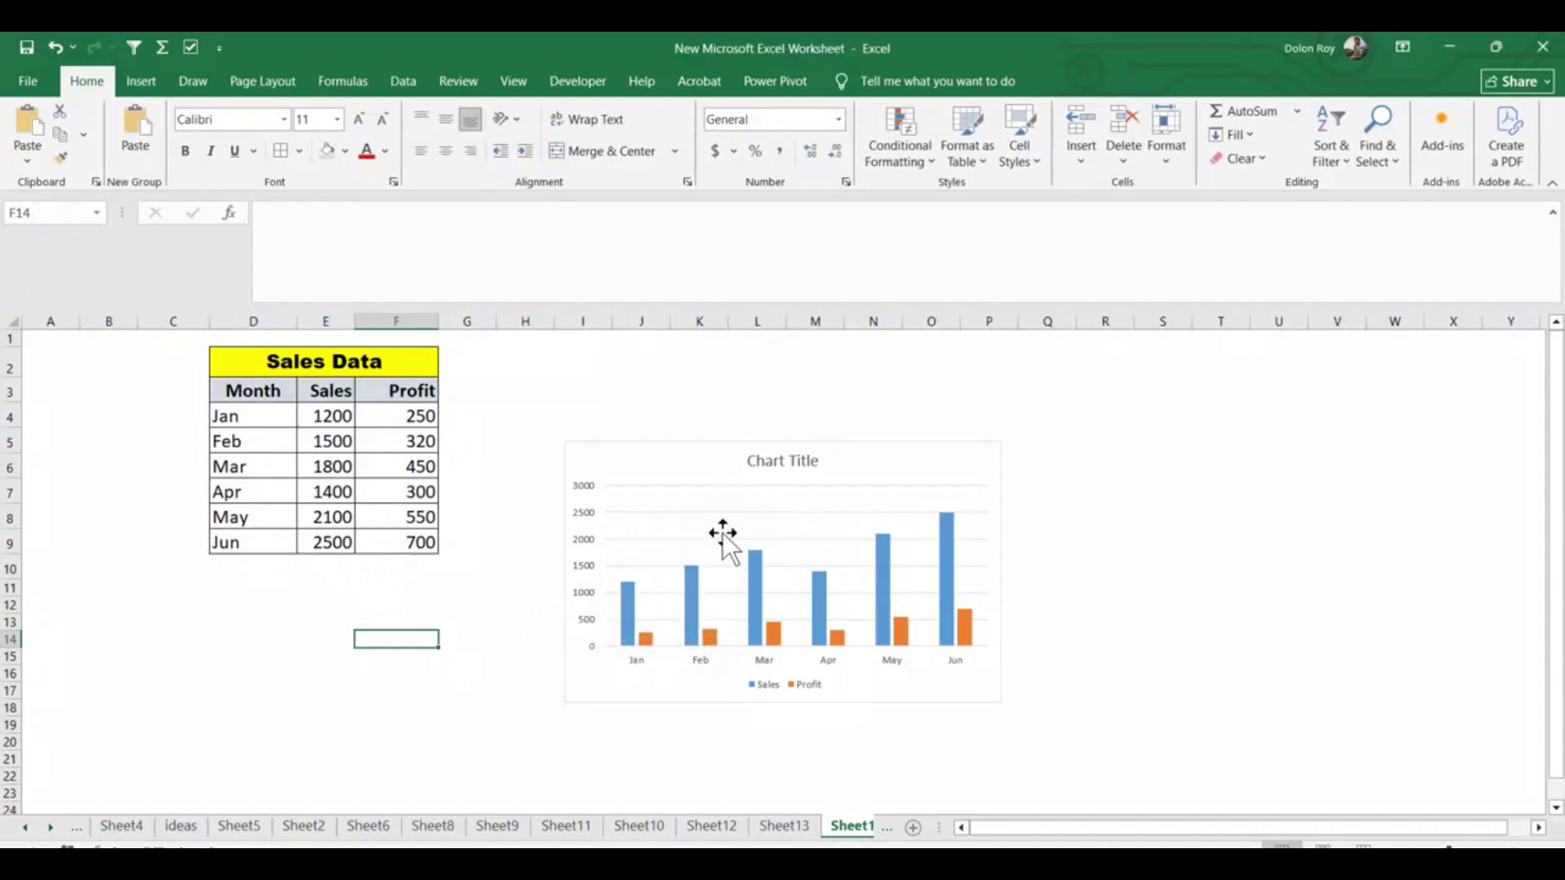
- Insert a line chart from the same Month, Sales and Profit range D3:F9 using Quick Analysis
click(501, 584)
drag(251, 392, 420, 542)
click(452, 569)
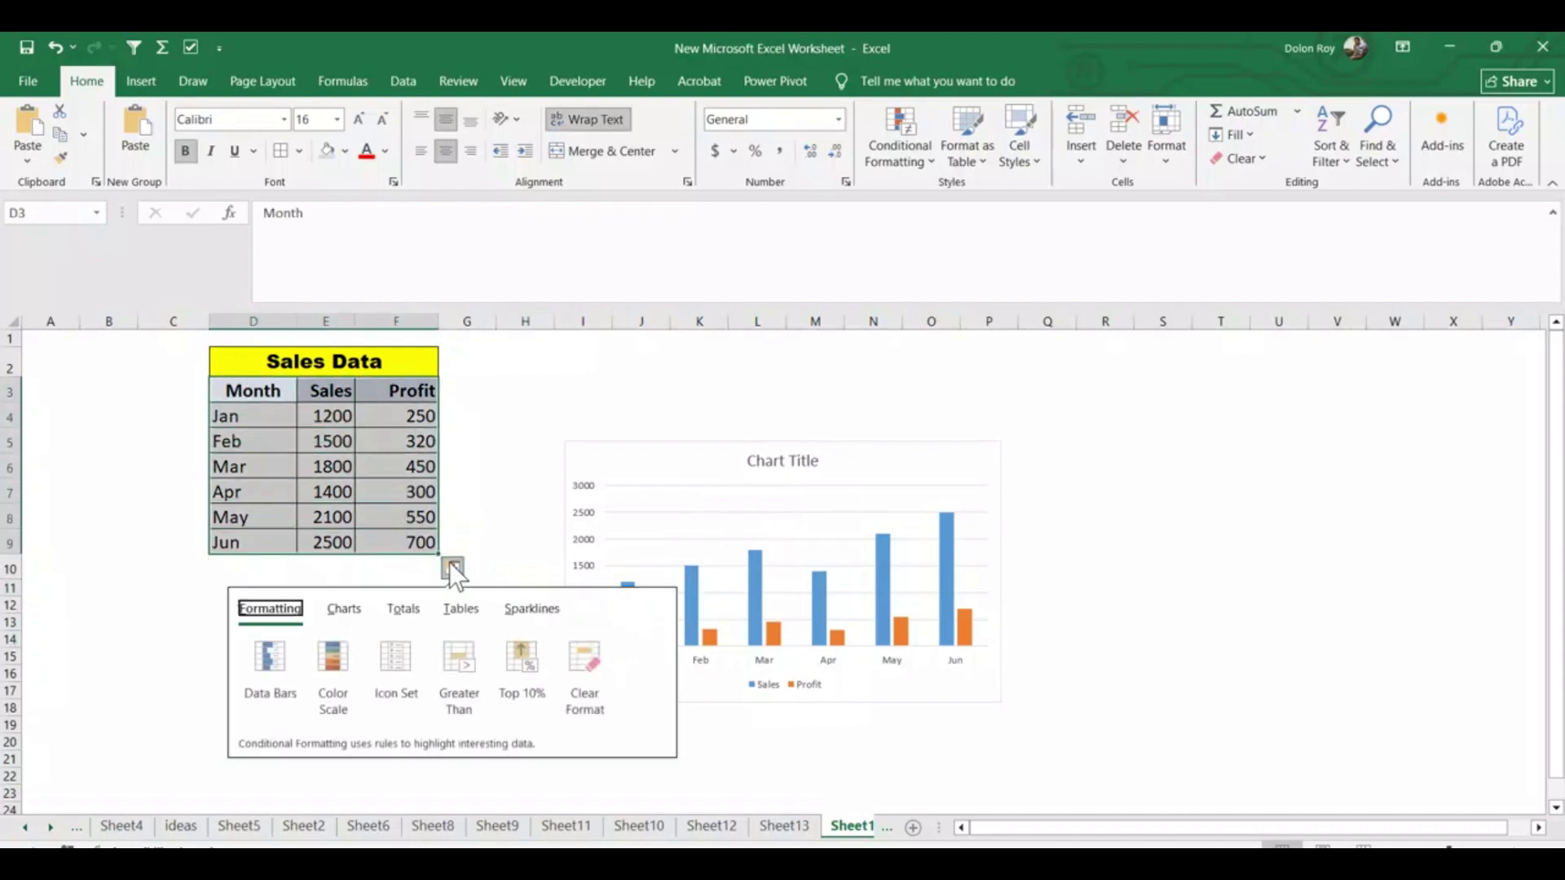
click(344, 610)
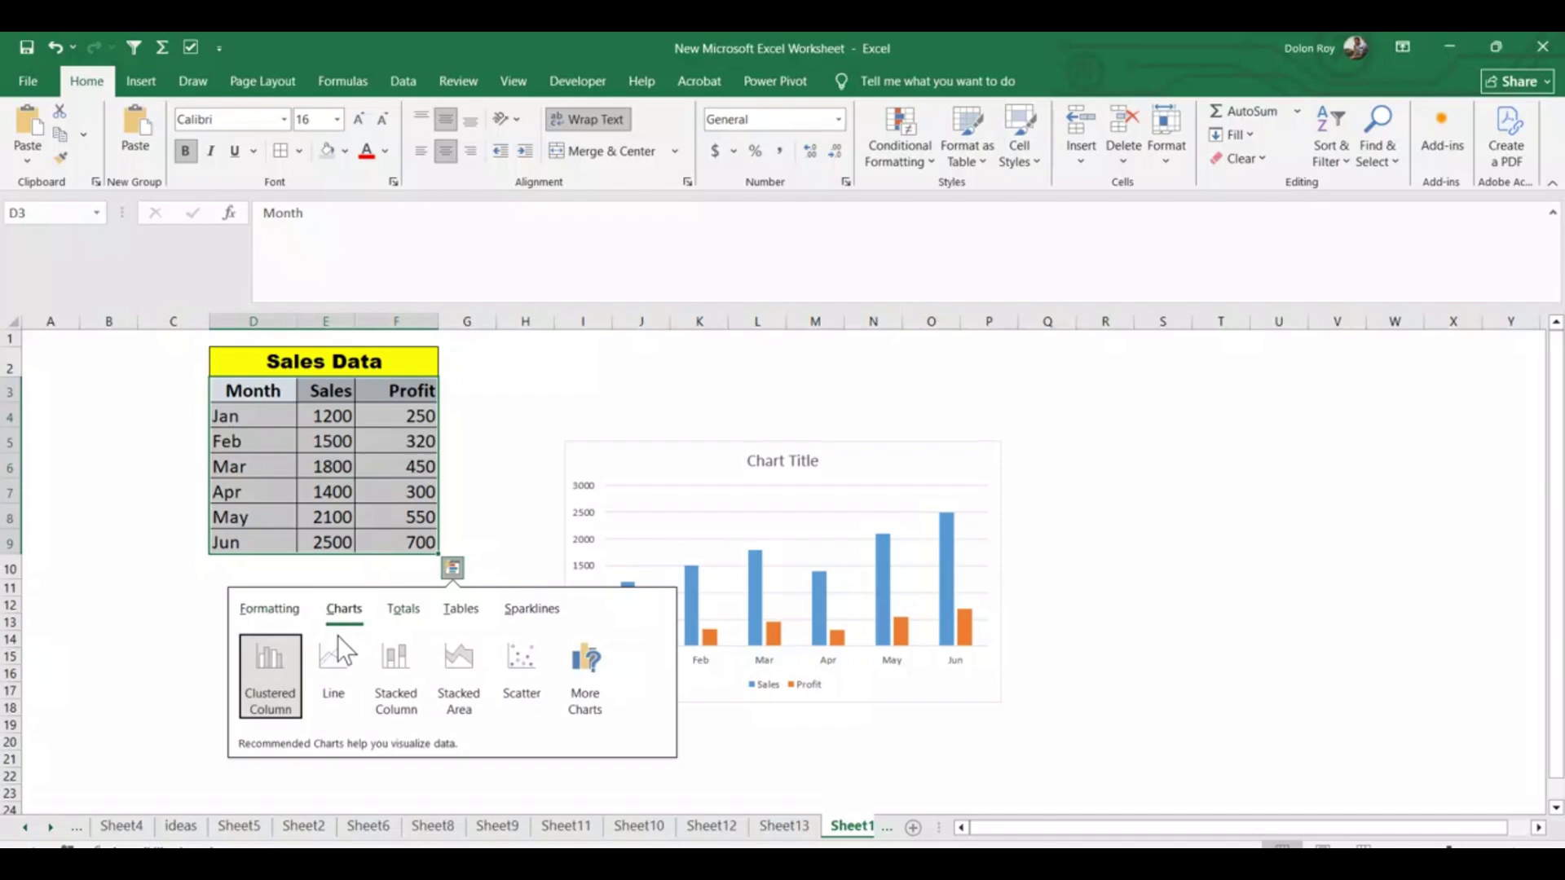
click(345, 686)
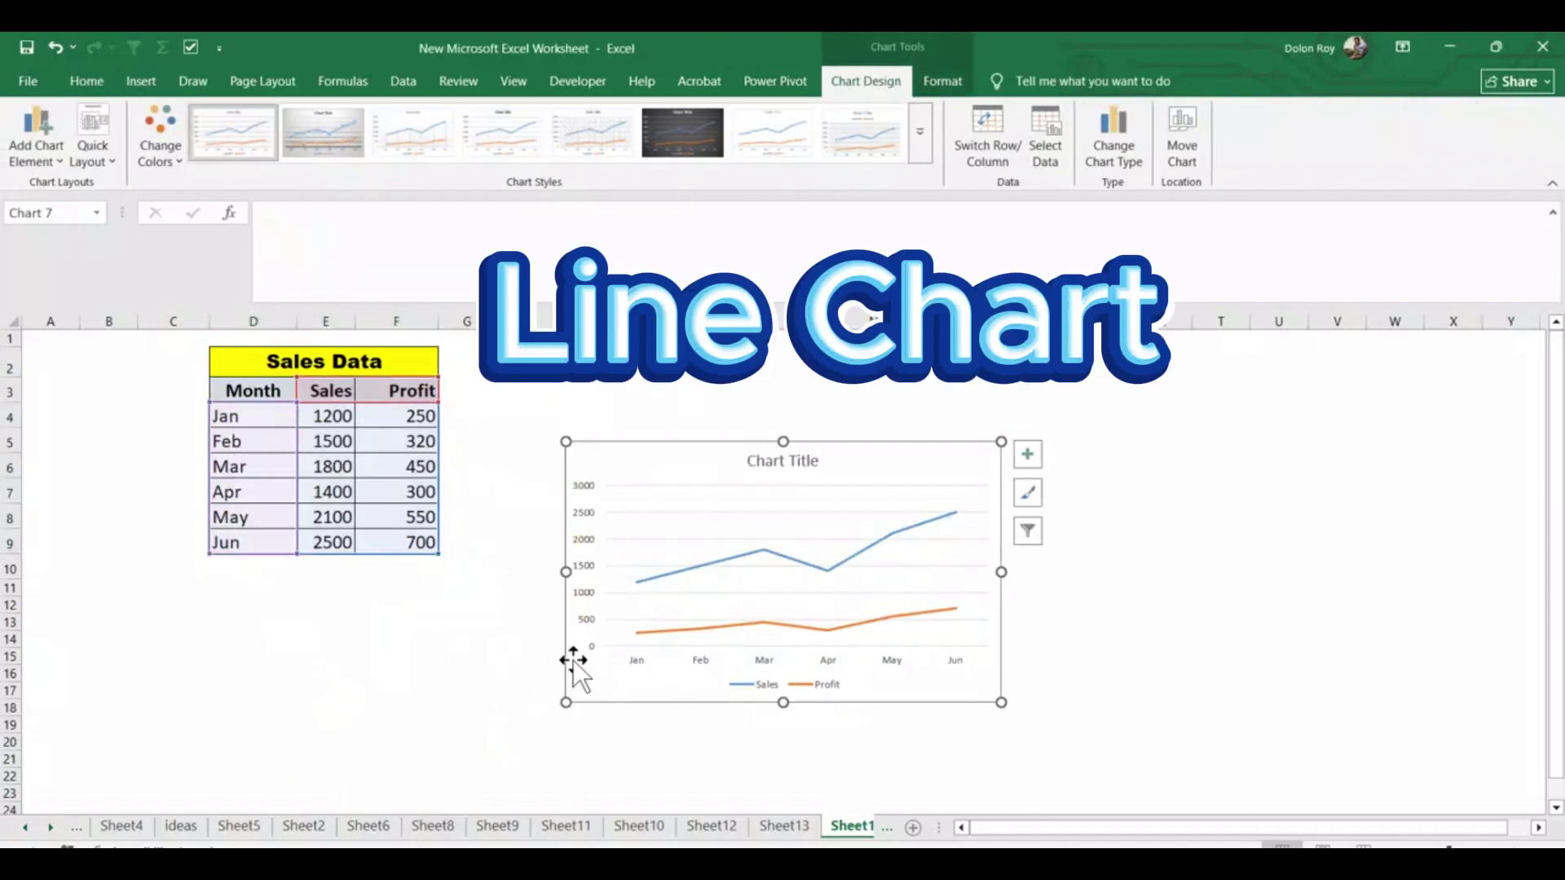
- Move the line chart off the column chart so it sits beside it, on its right
double_click(908, 456)
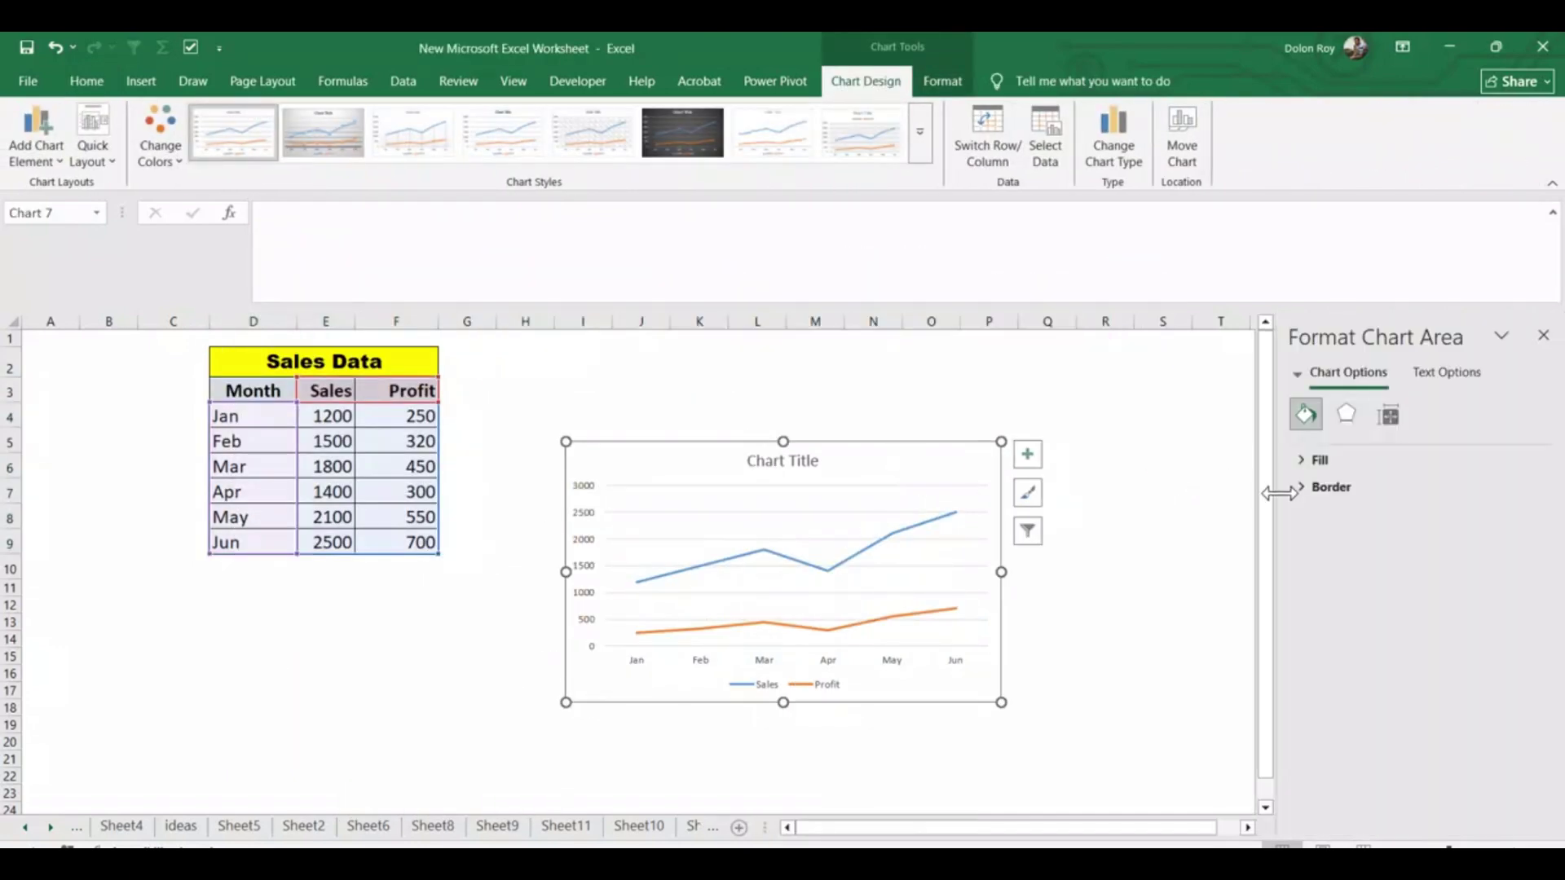
click(1543, 335)
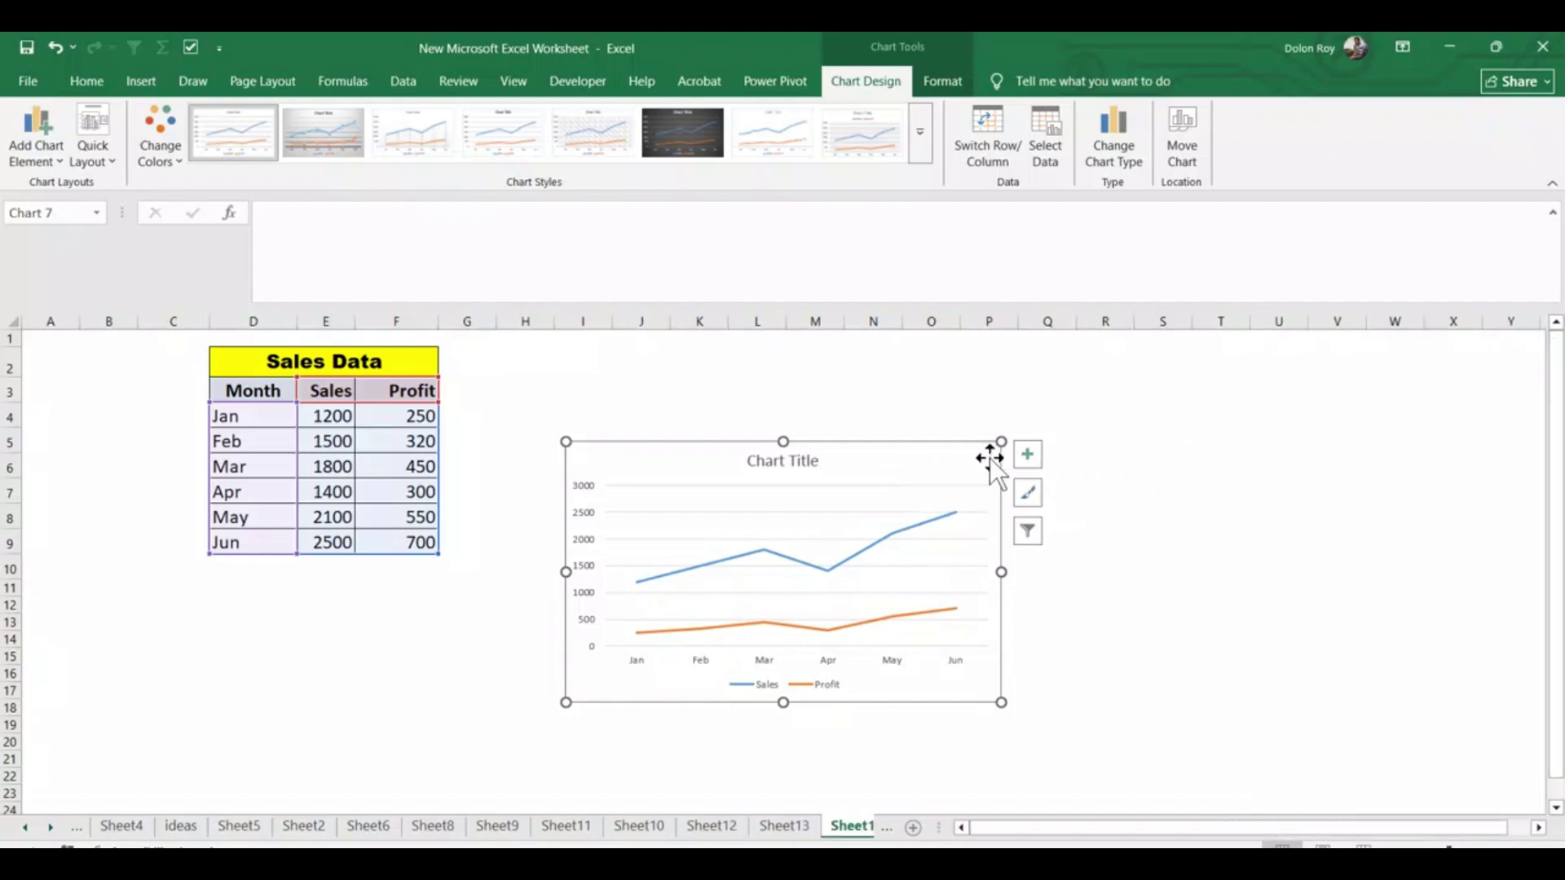
drag(913, 465, 1383, 476)
click(412, 615)
- Insert a clustered bar chart from the Month, Sales and Profit range D3:F9 and place it below the Sales Data table
drag(245, 391, 437, 557)
click(453, 569)
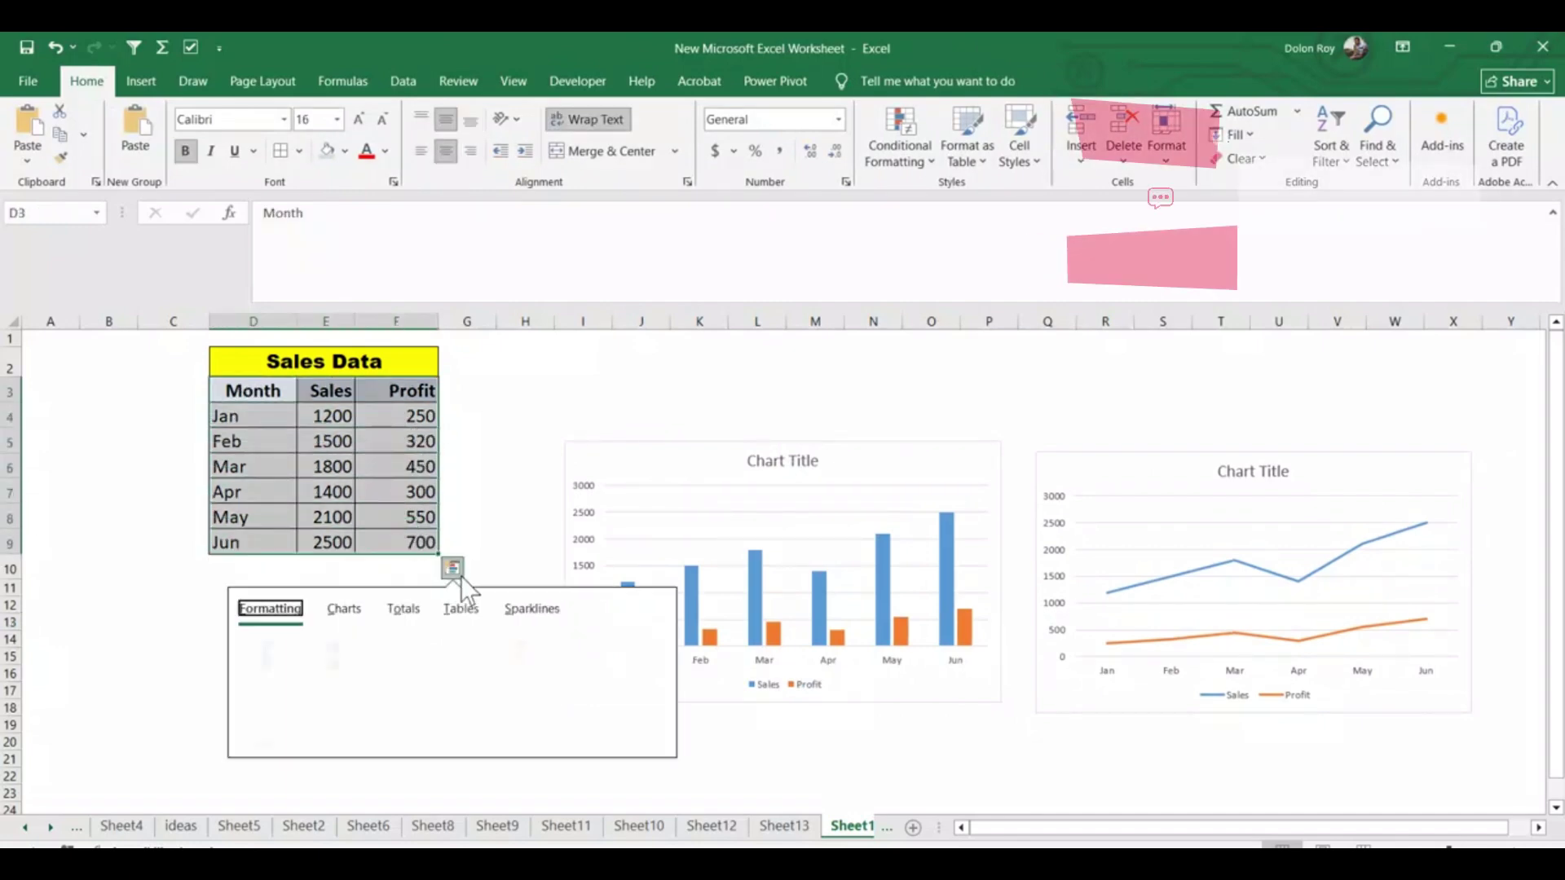
click(338, 609)
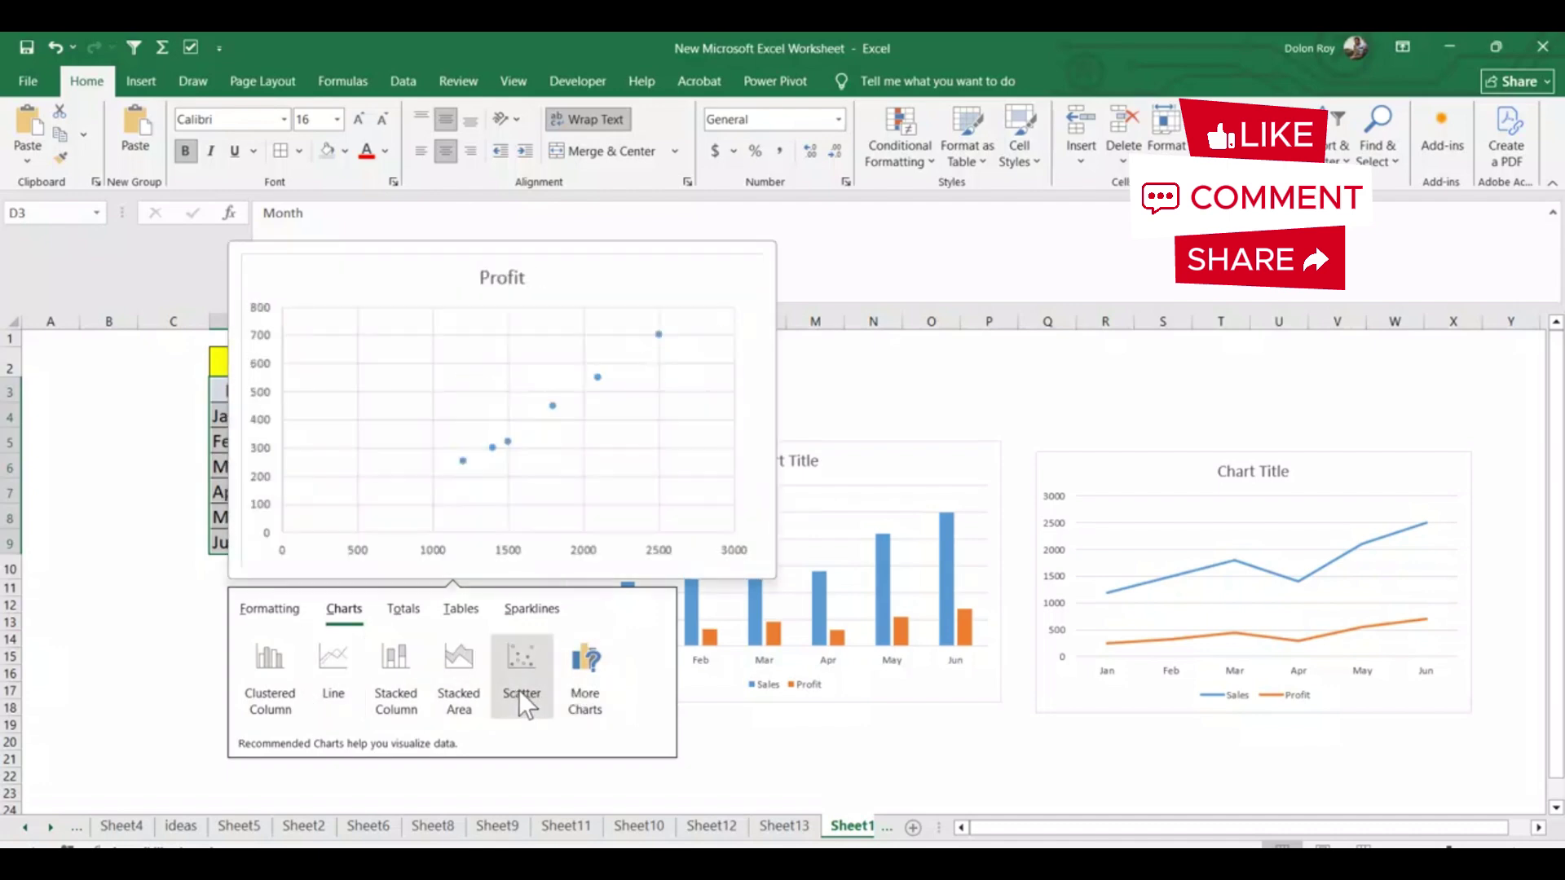
click(583, 694)
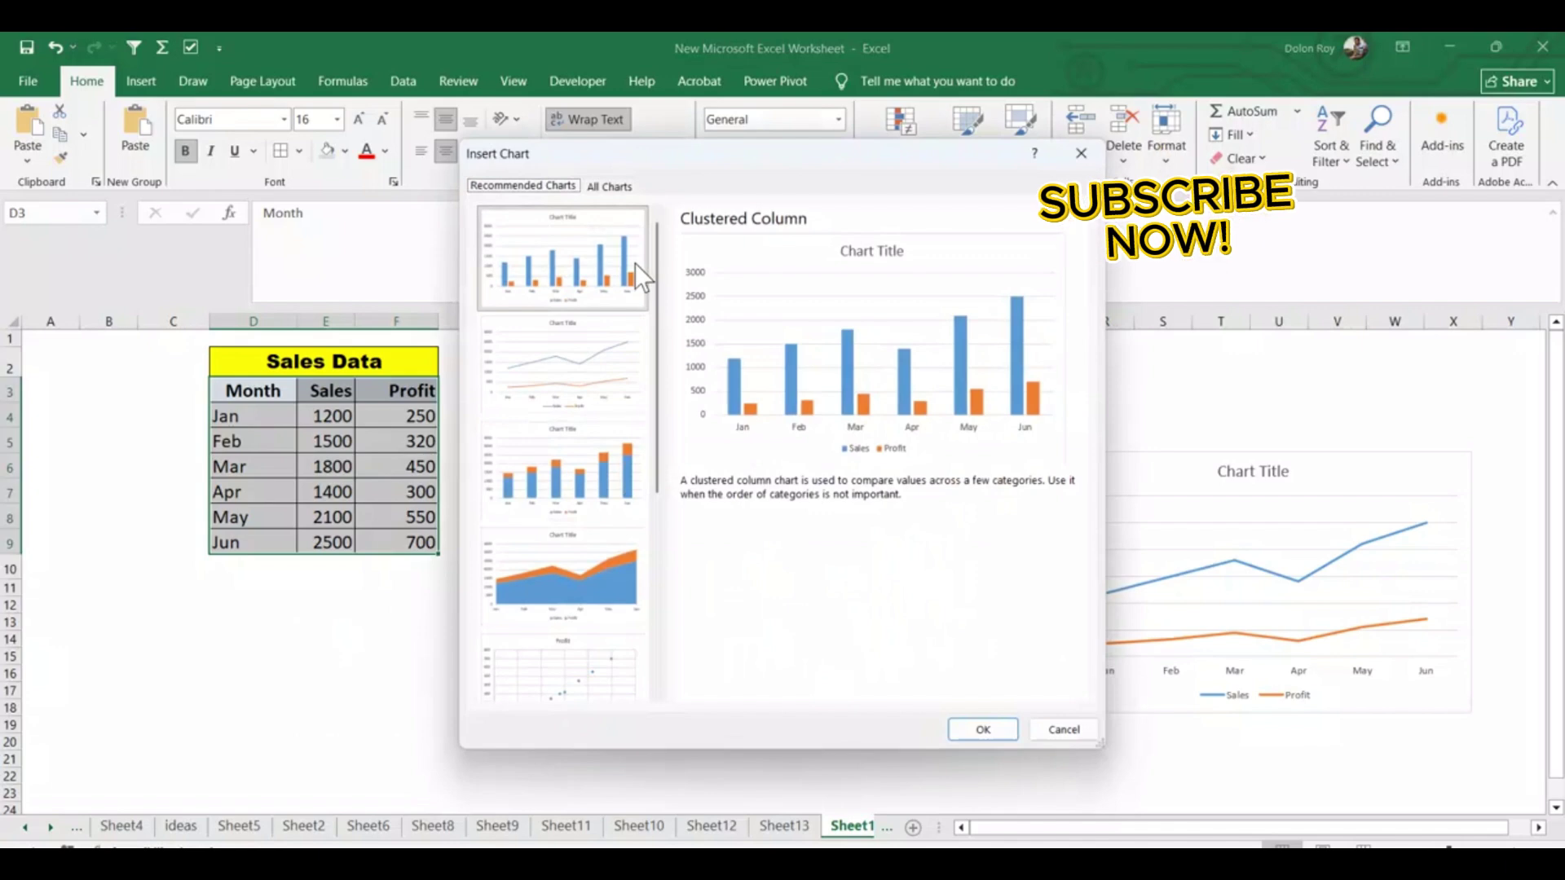
click(613, 185)
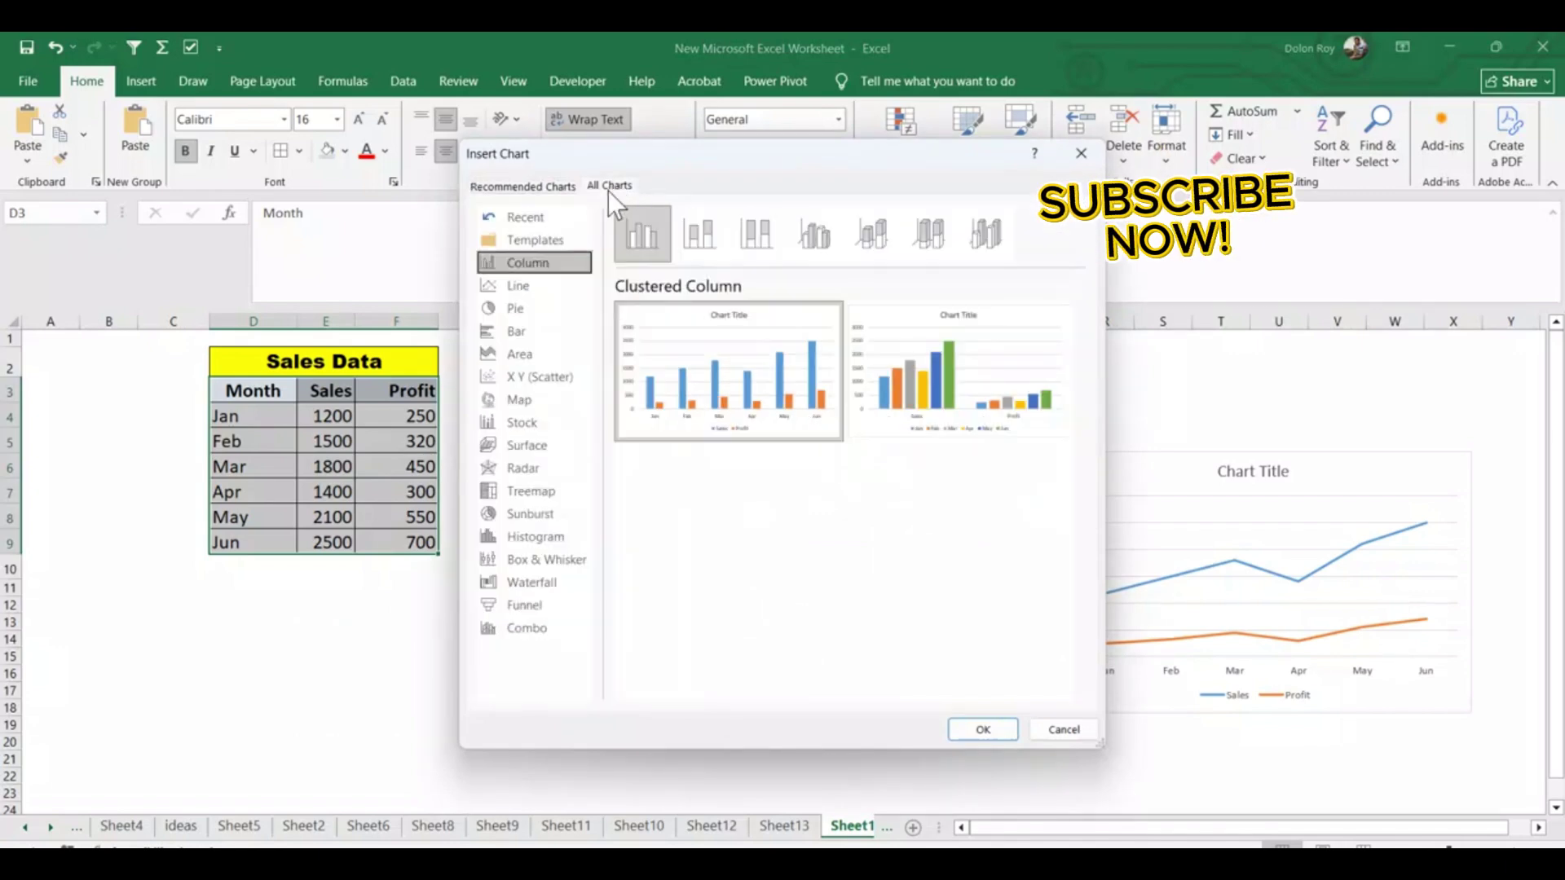
click(549, 328)
mouse_move(696, 370)
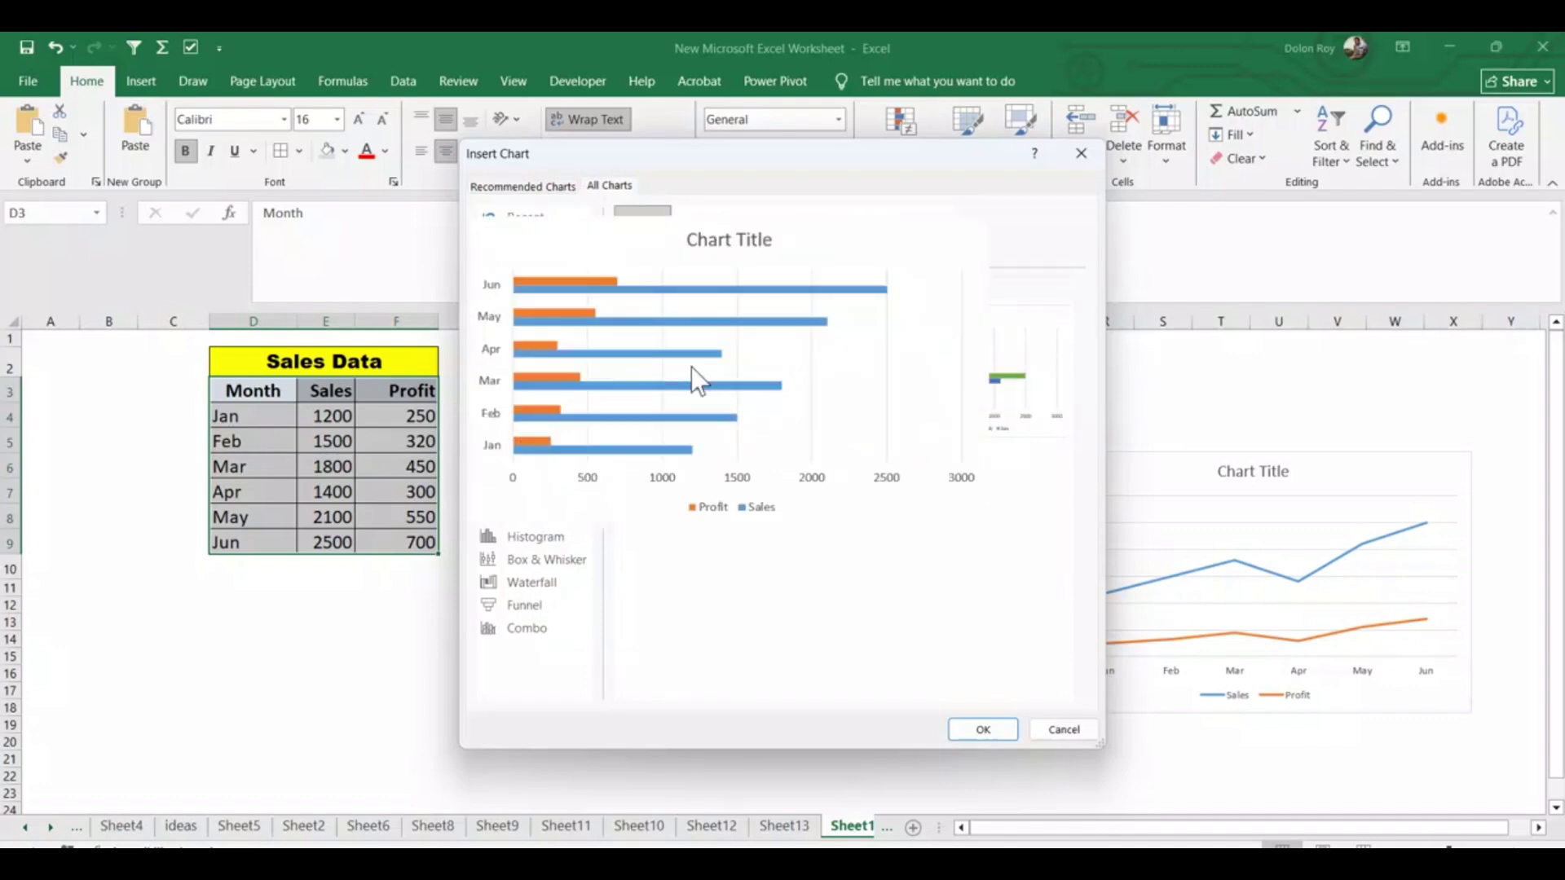
click(981, 730)
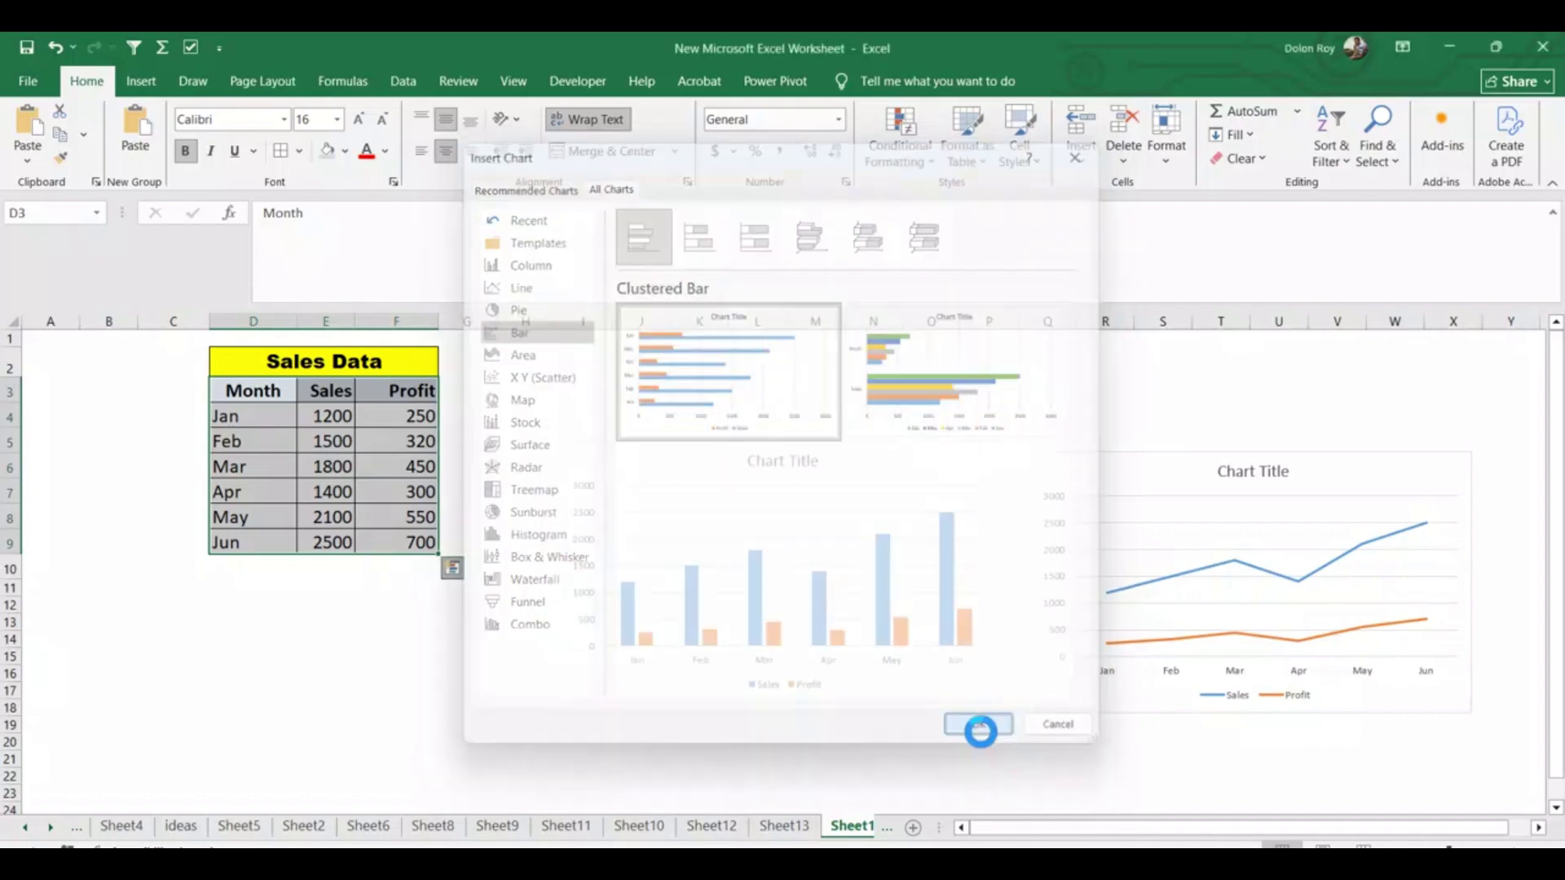
drag(621, 458, 130, 702)
click(323, 637)
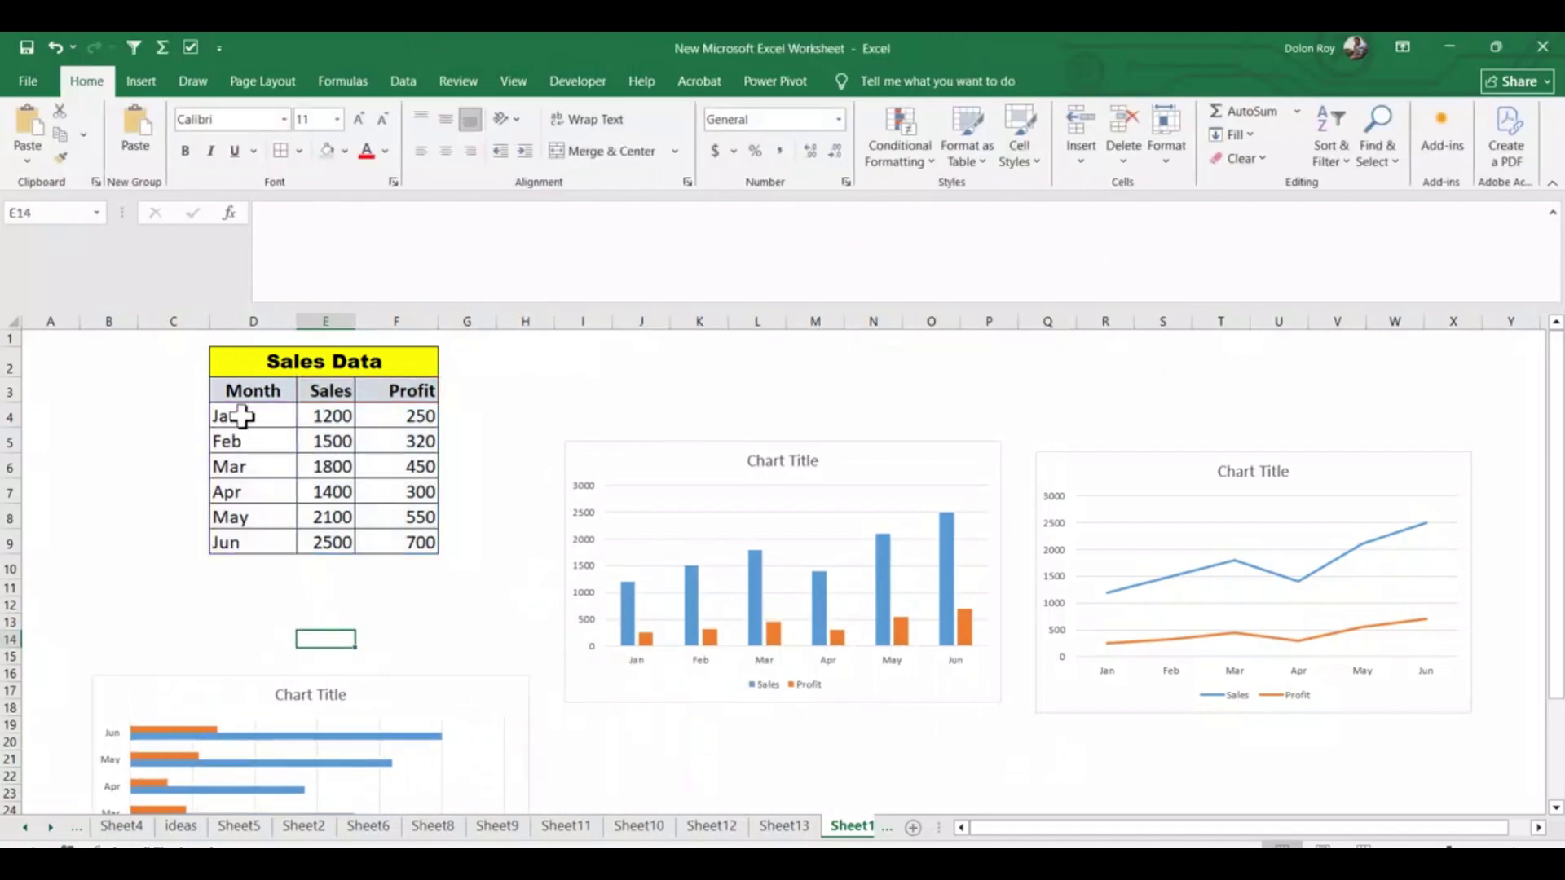
- Insert a pie chart from the data rows D4:F9 and place it below the column chart
drag(242, 416, 425, 539)
click(450, 566)
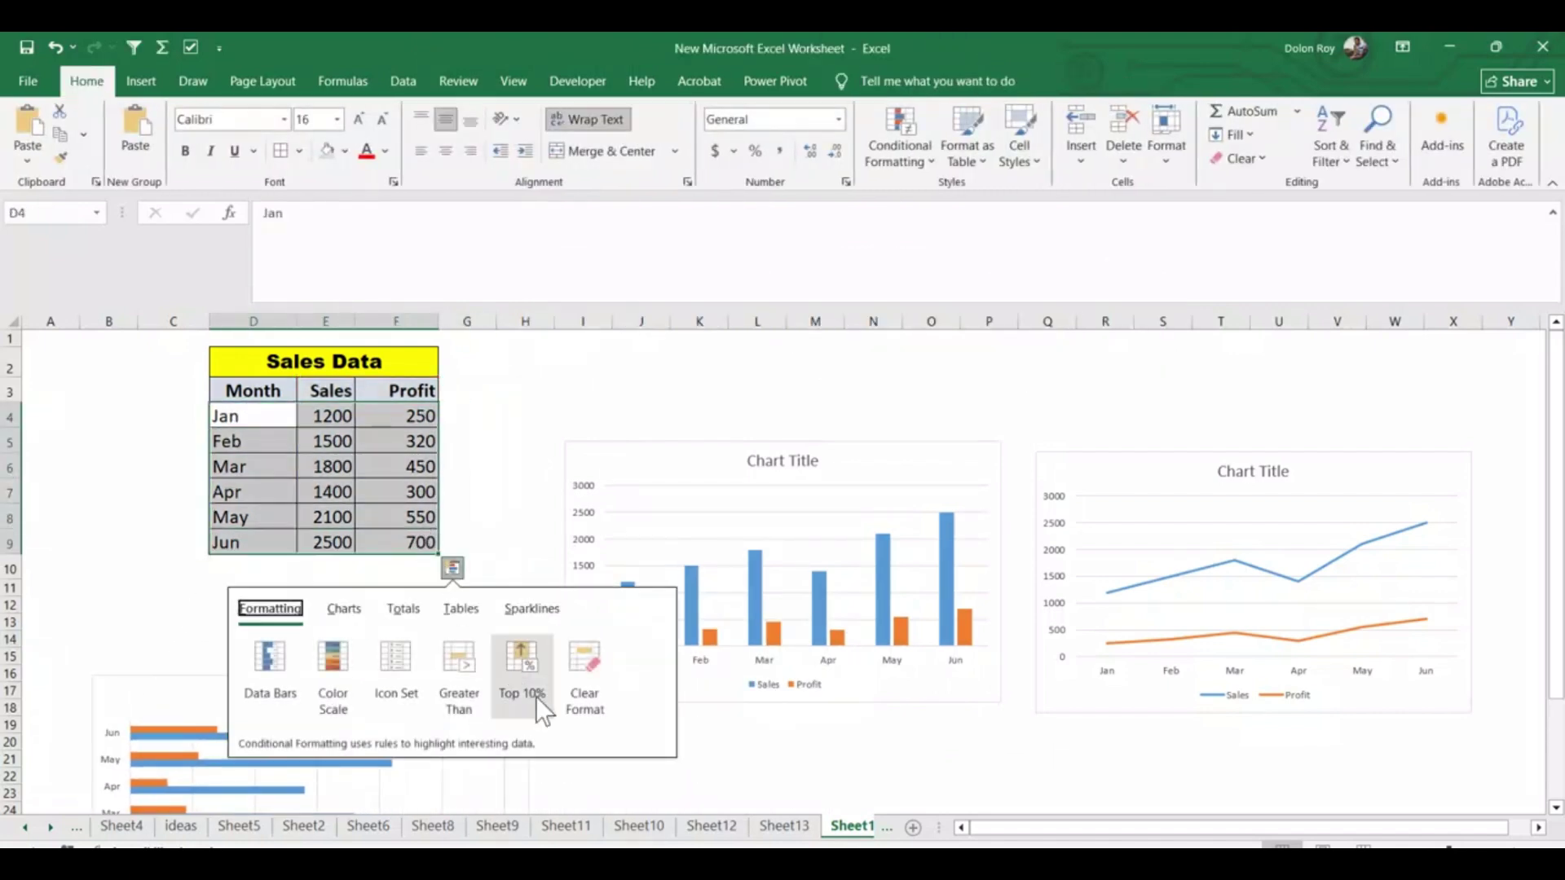
click(363, 609)
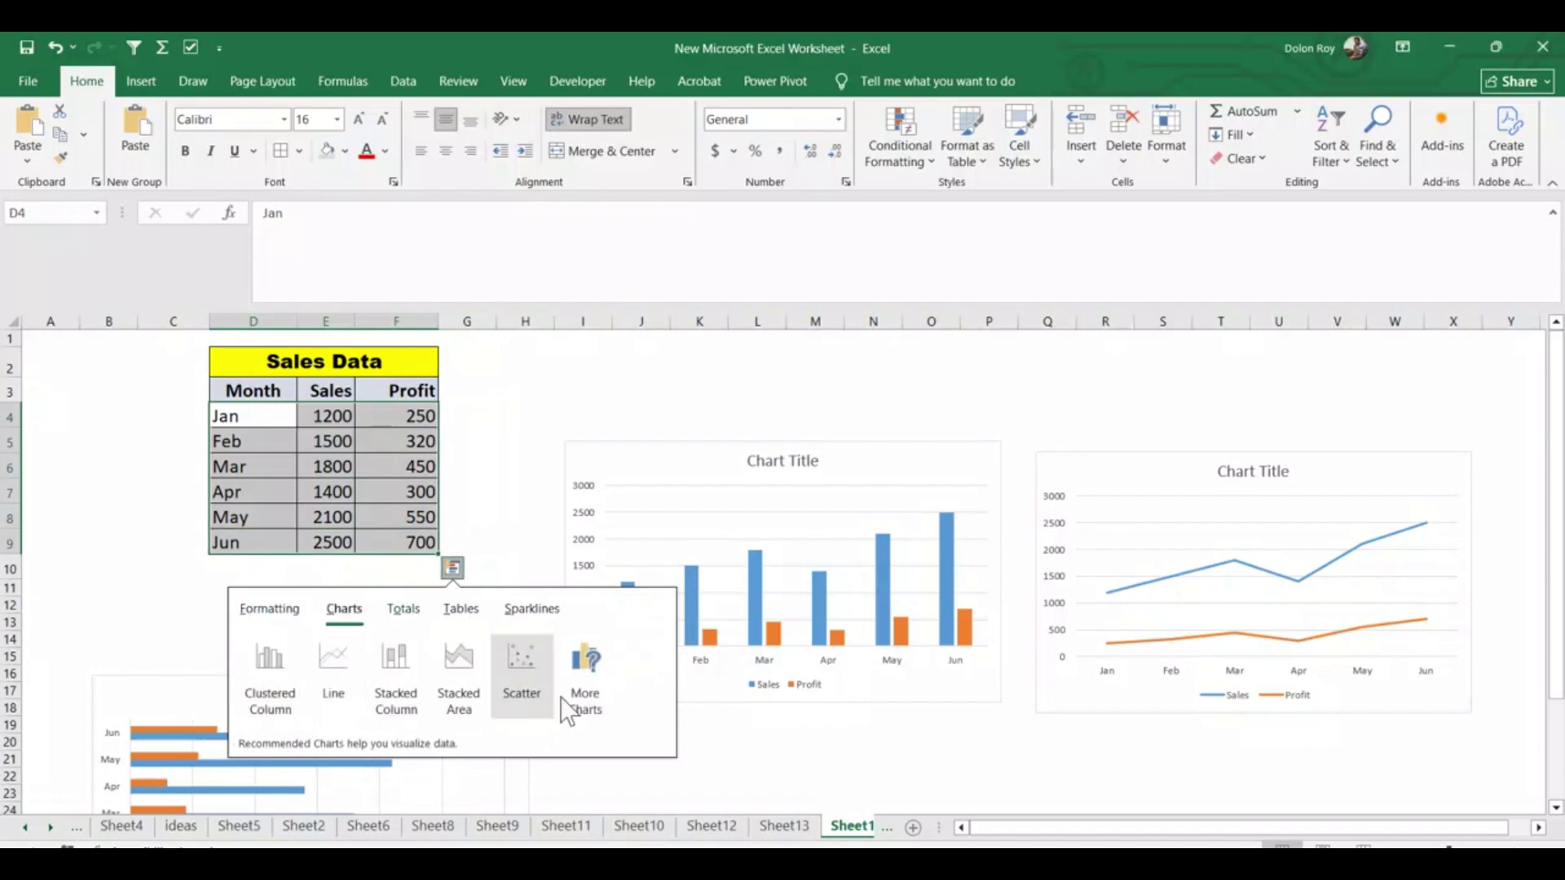
click(571, 697)
click(620, 187)
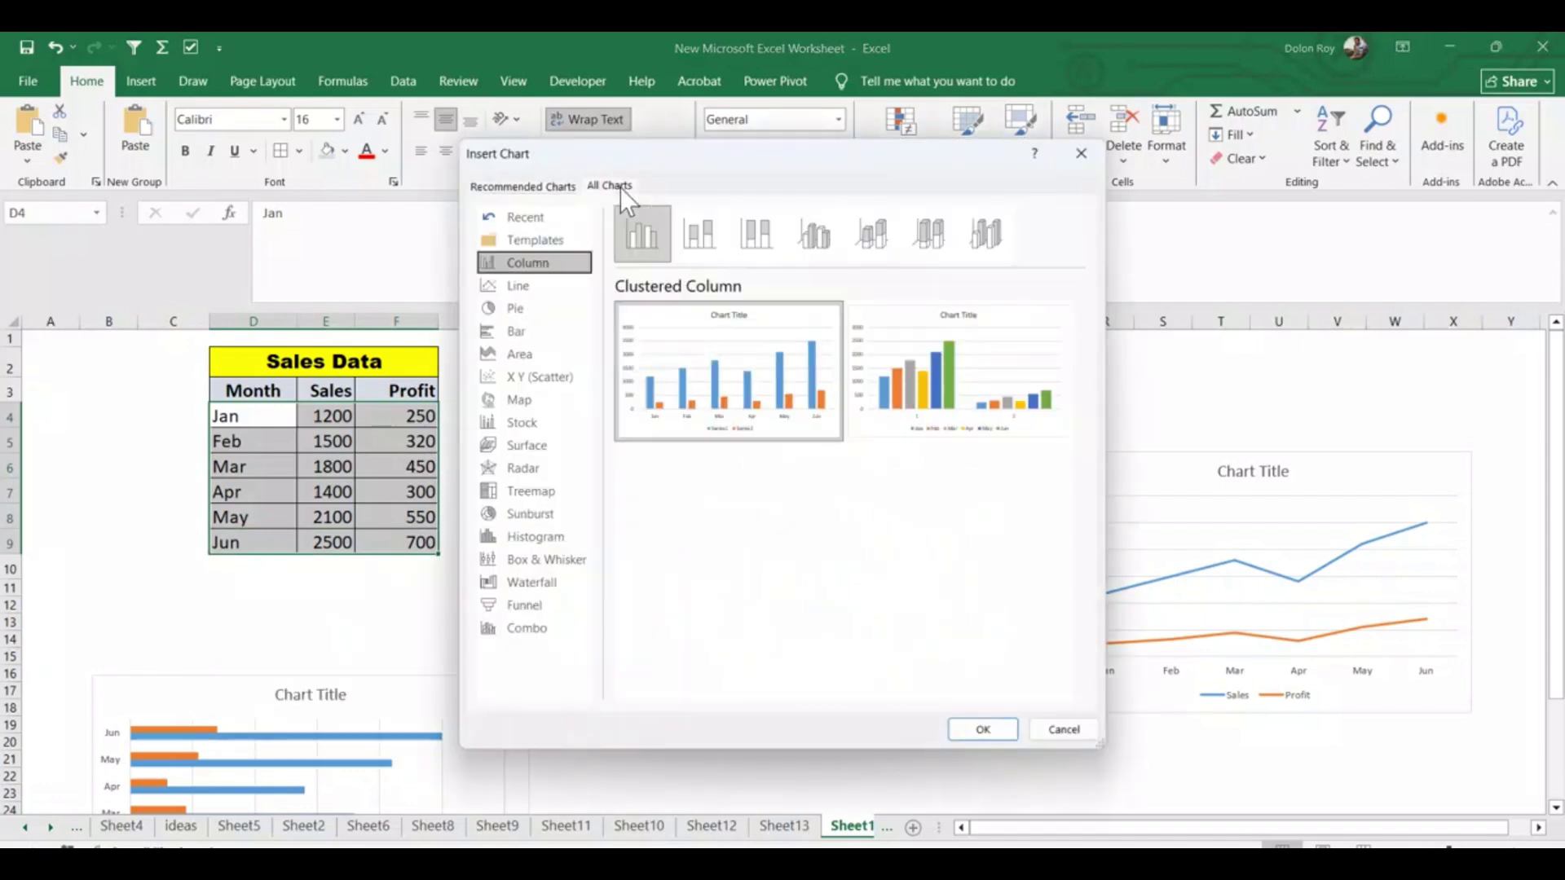
click(522, 313)
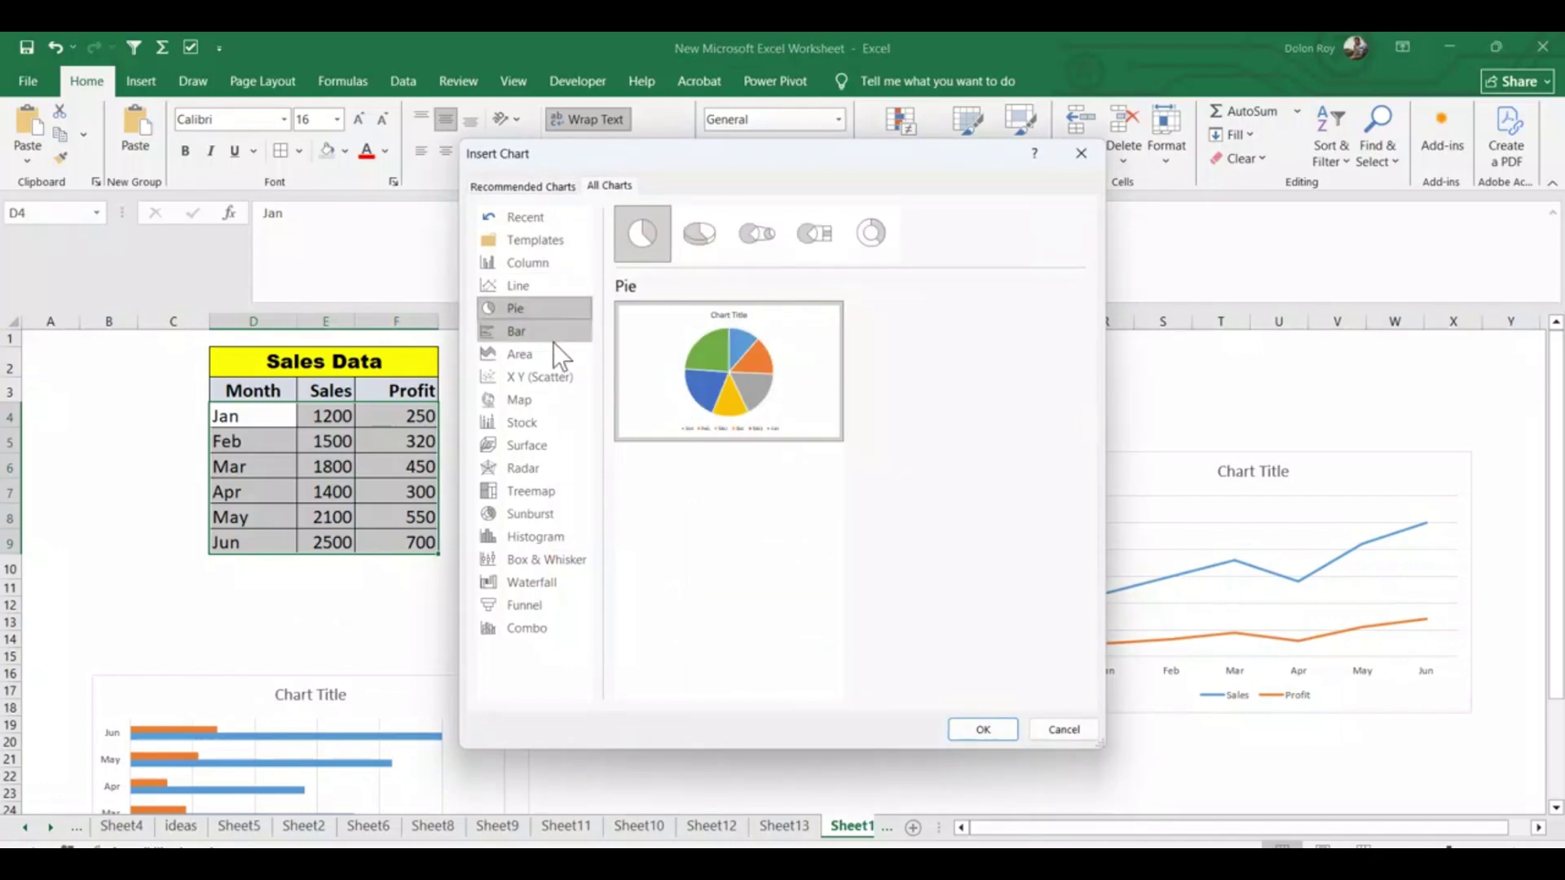
click(983, 726)
drag(935, 481, 952, 756)
click(454, 566)
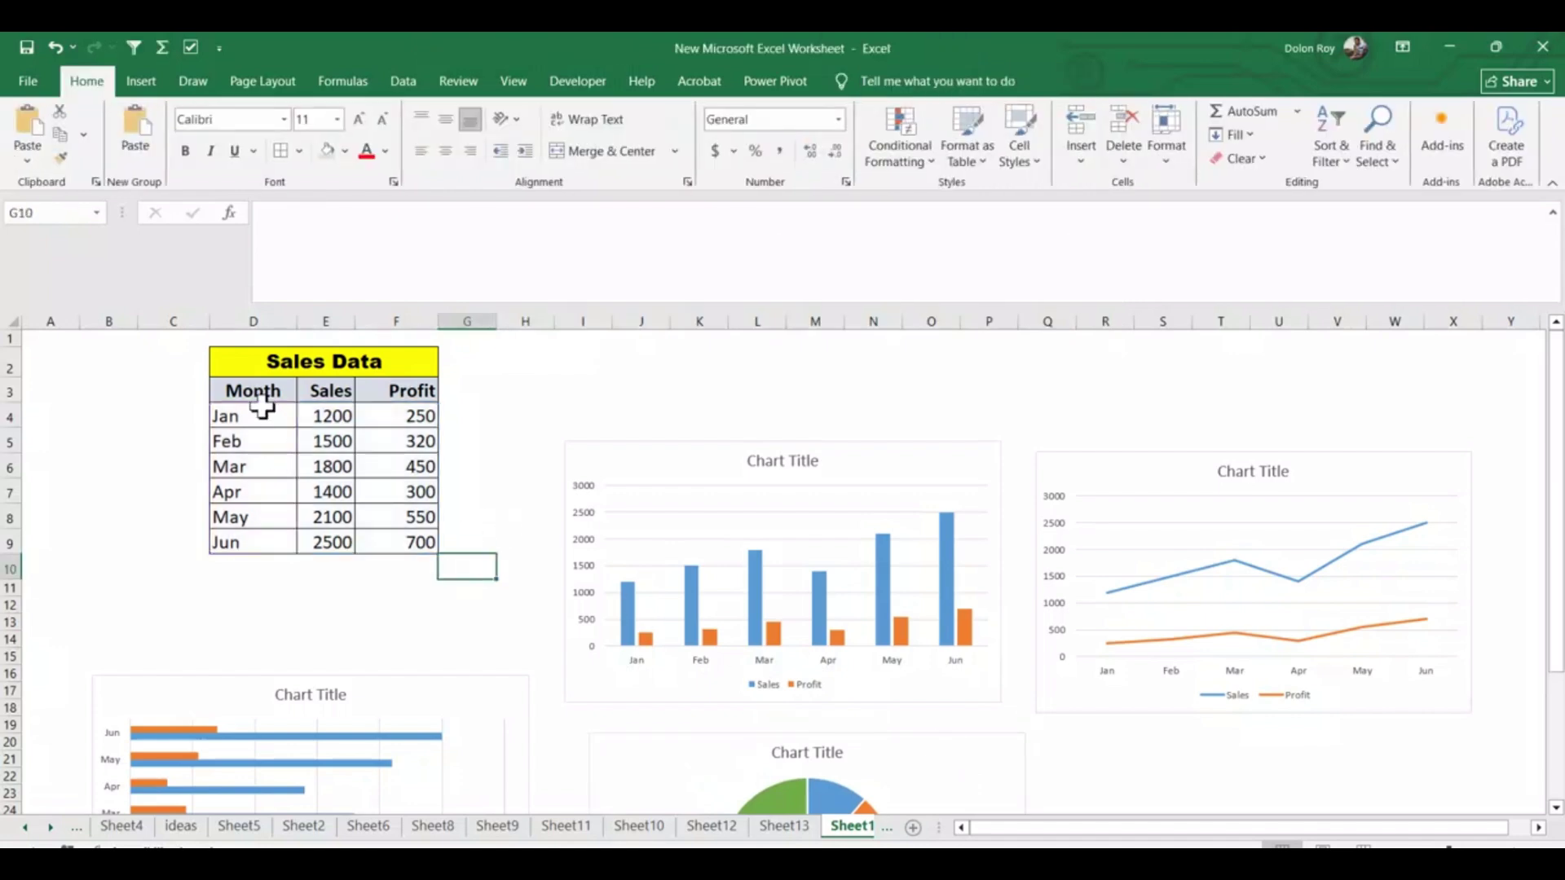
- Insert a Pareto histogram from D3:F9 and place it below the line chart
drag(260, 387, 408, 541)
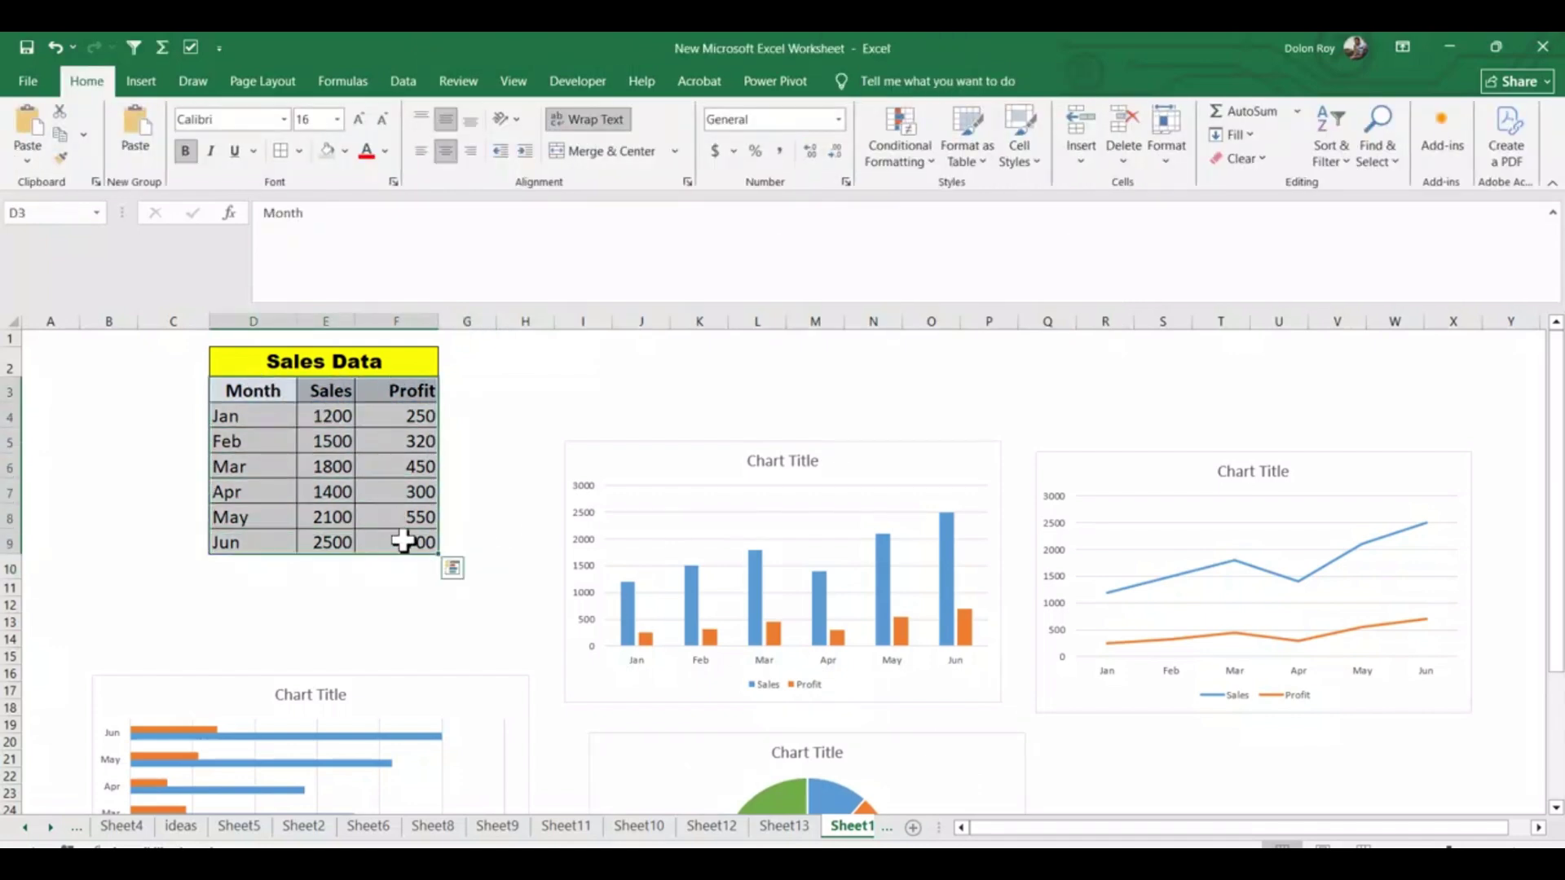
click(451, 569)
click(342, 609)
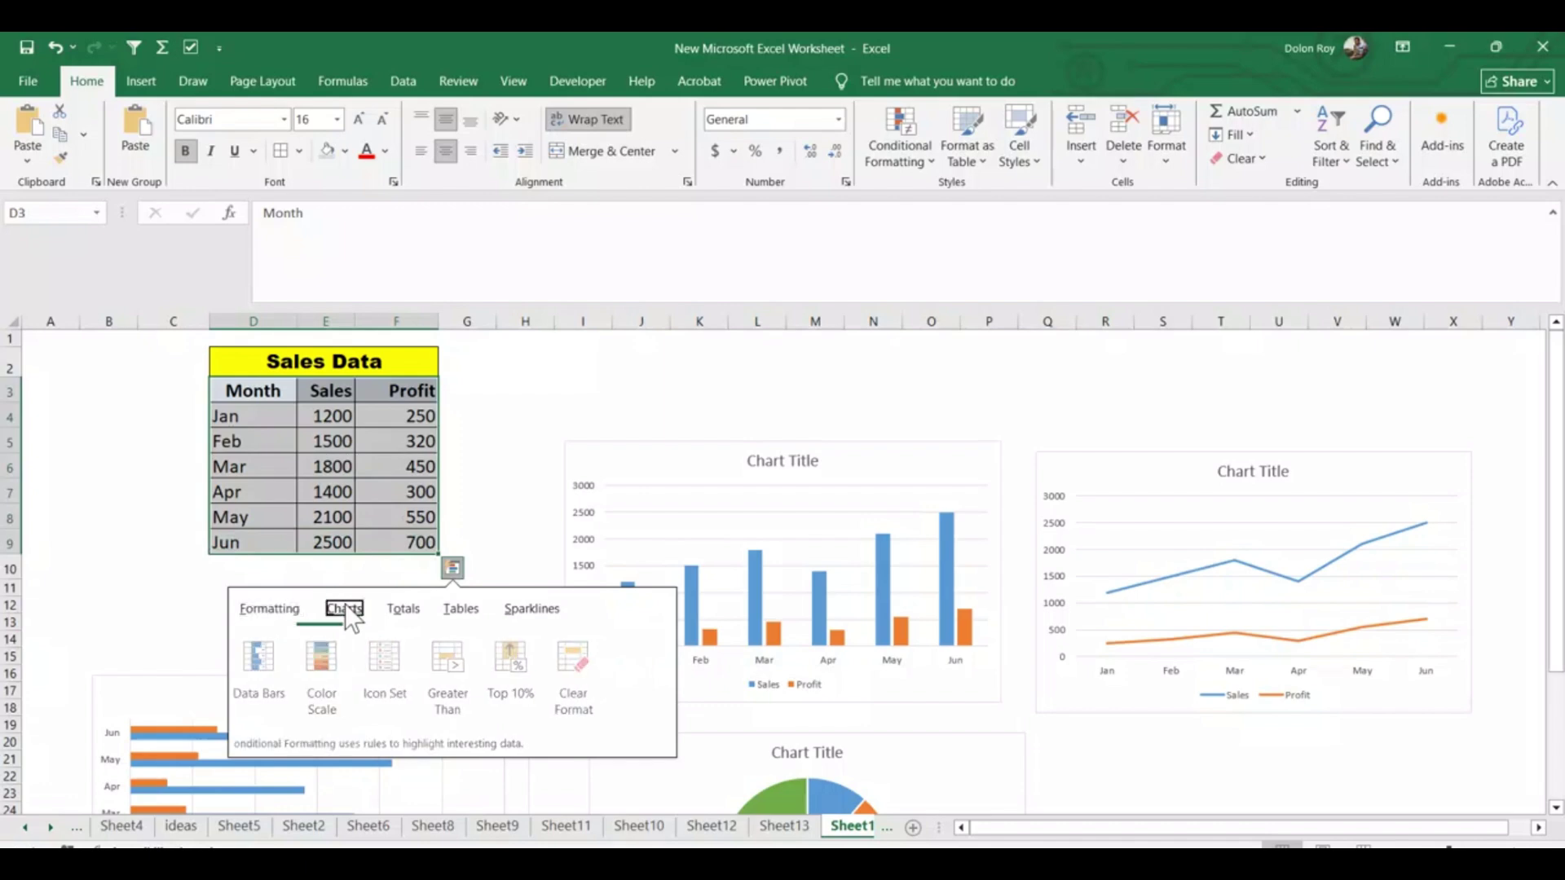
click(569, 696)
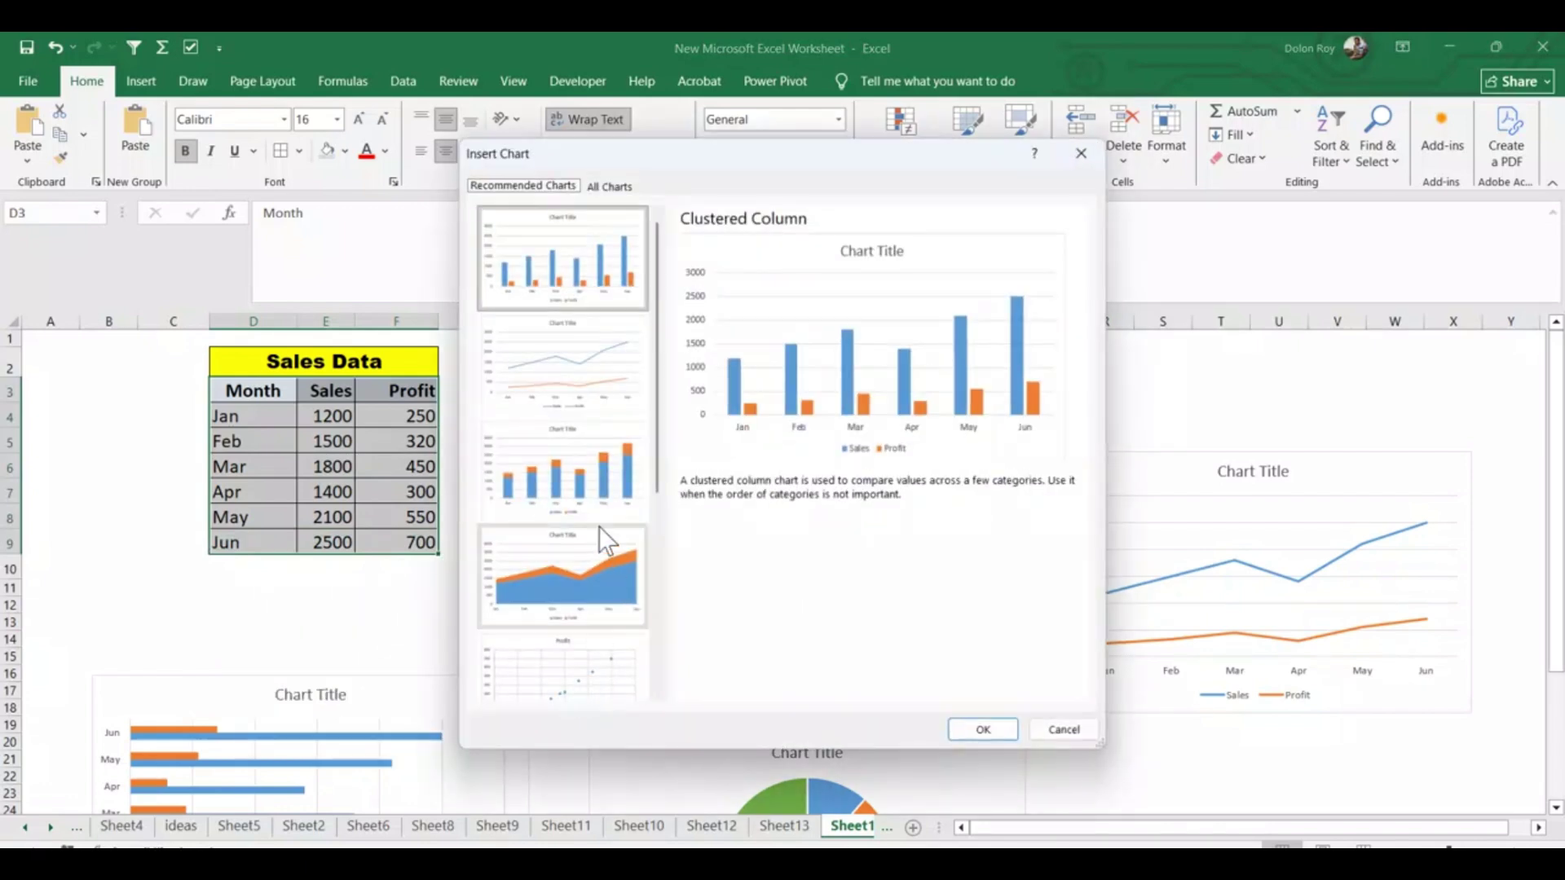
click(618, 188)
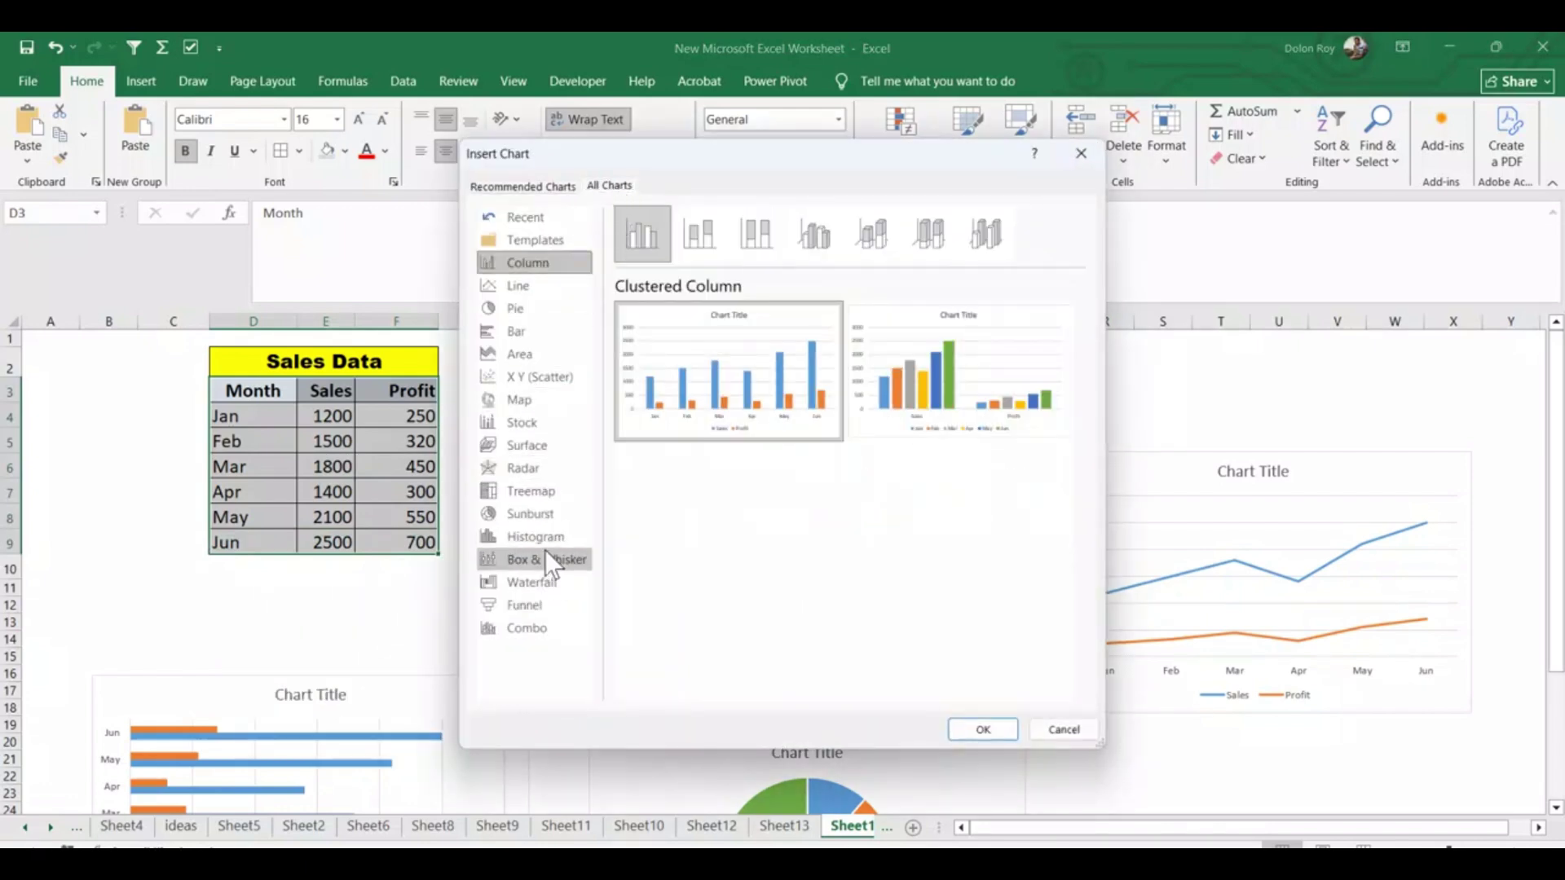
click(536, 530)
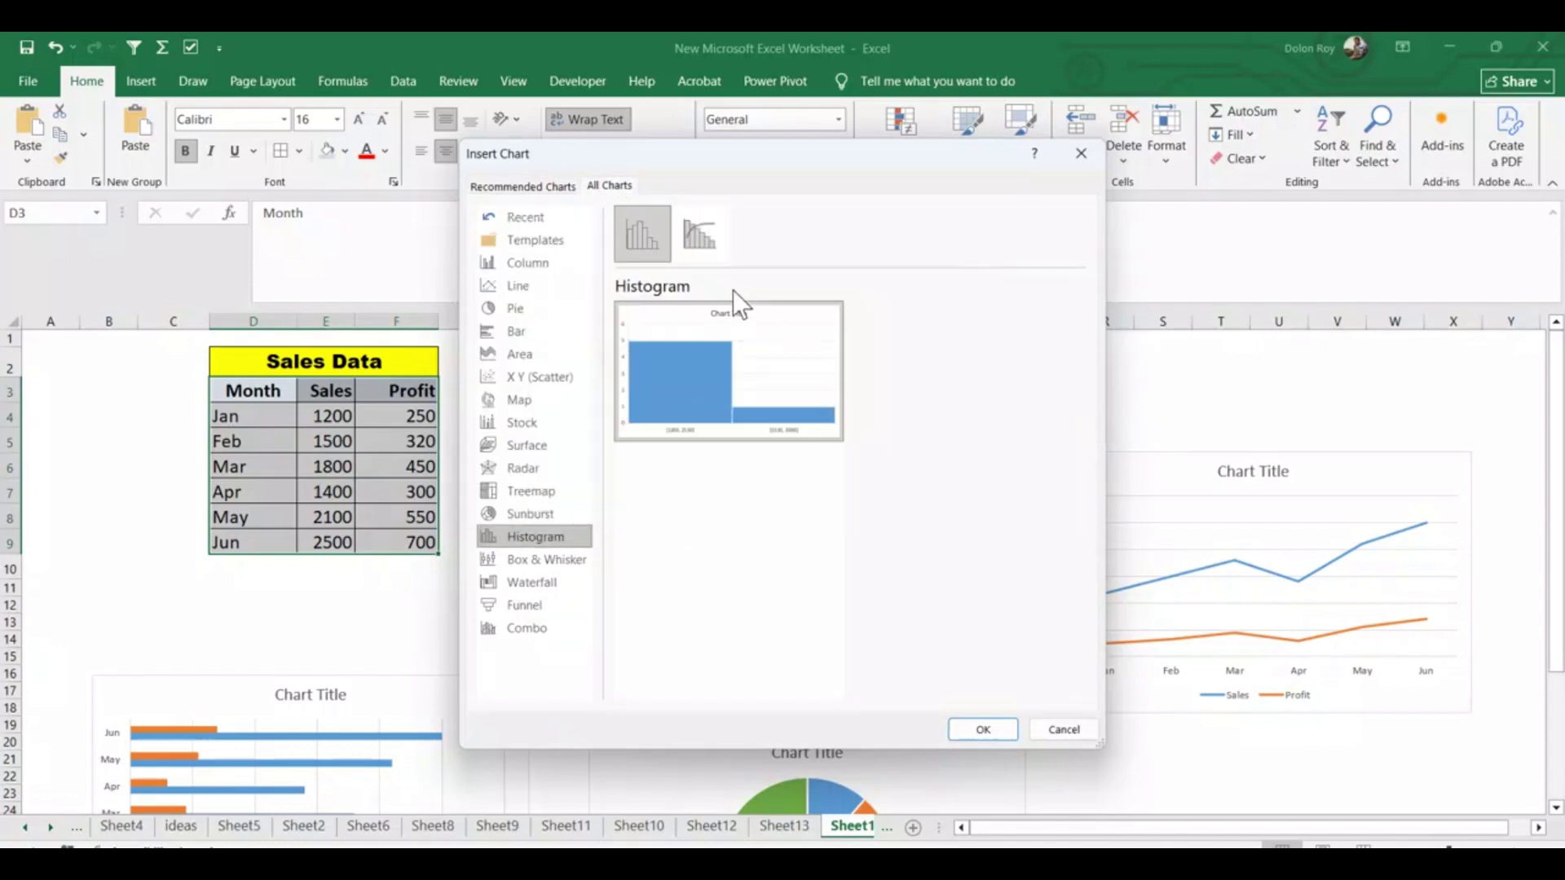
click(714, 247)
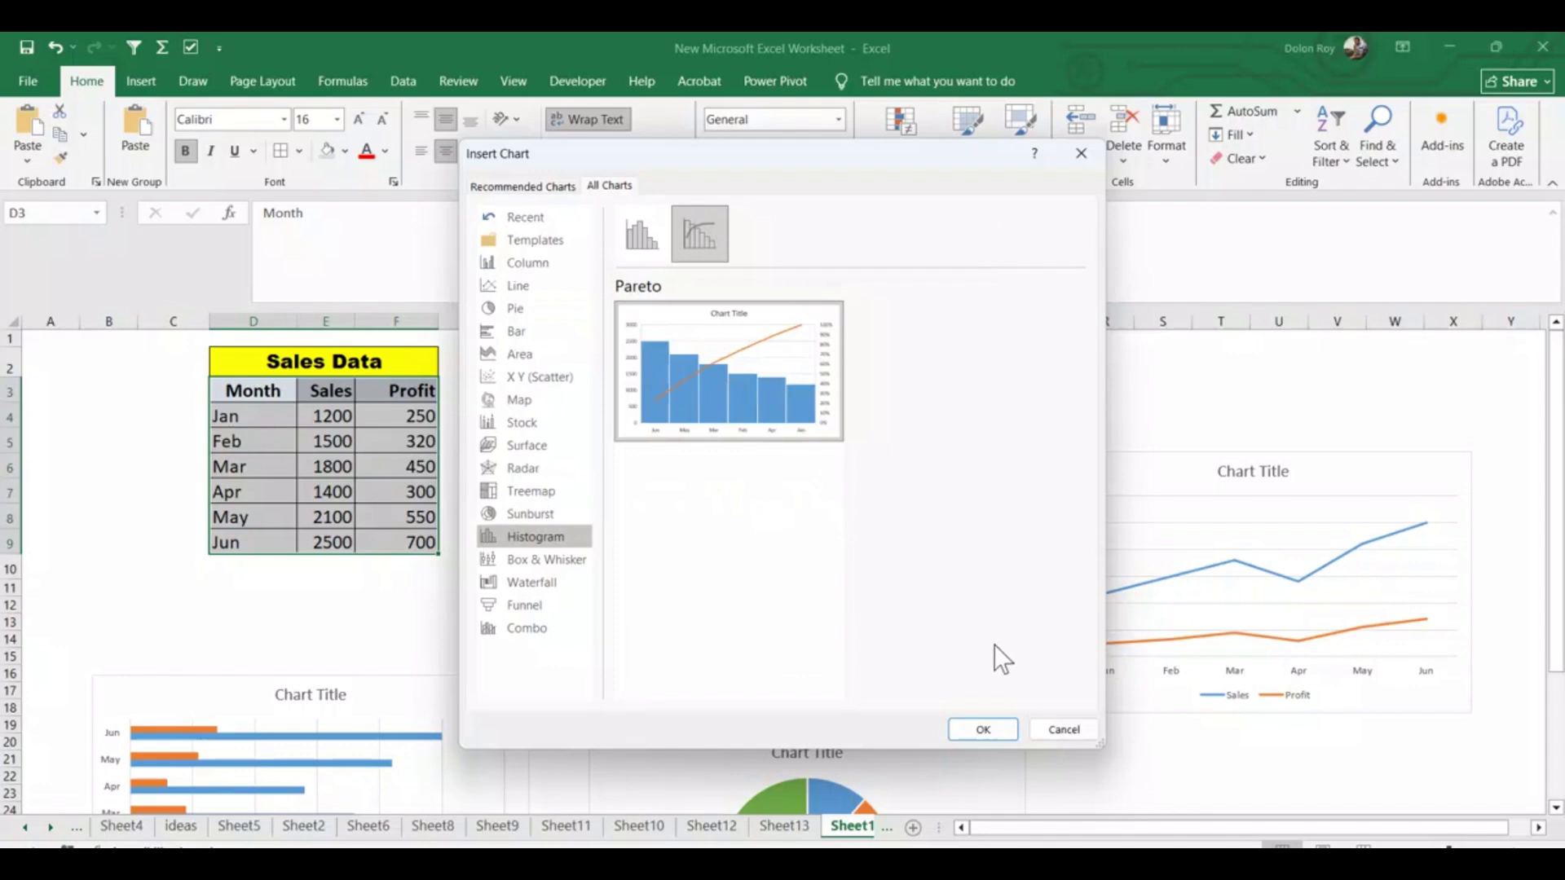
click(983, 728)
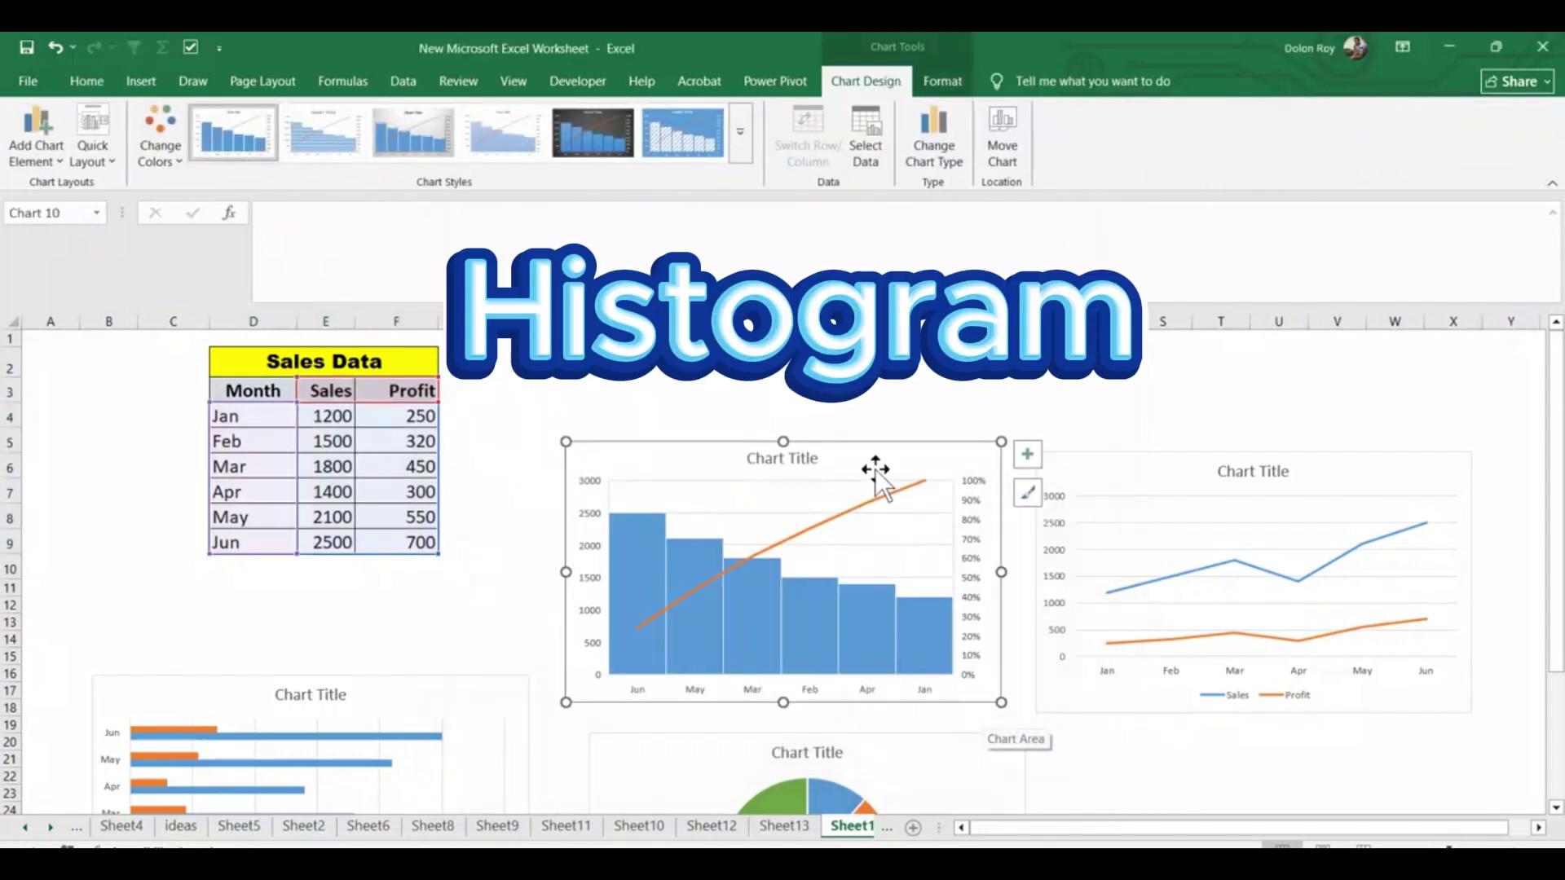
drag(874, 468, 1387, 745)
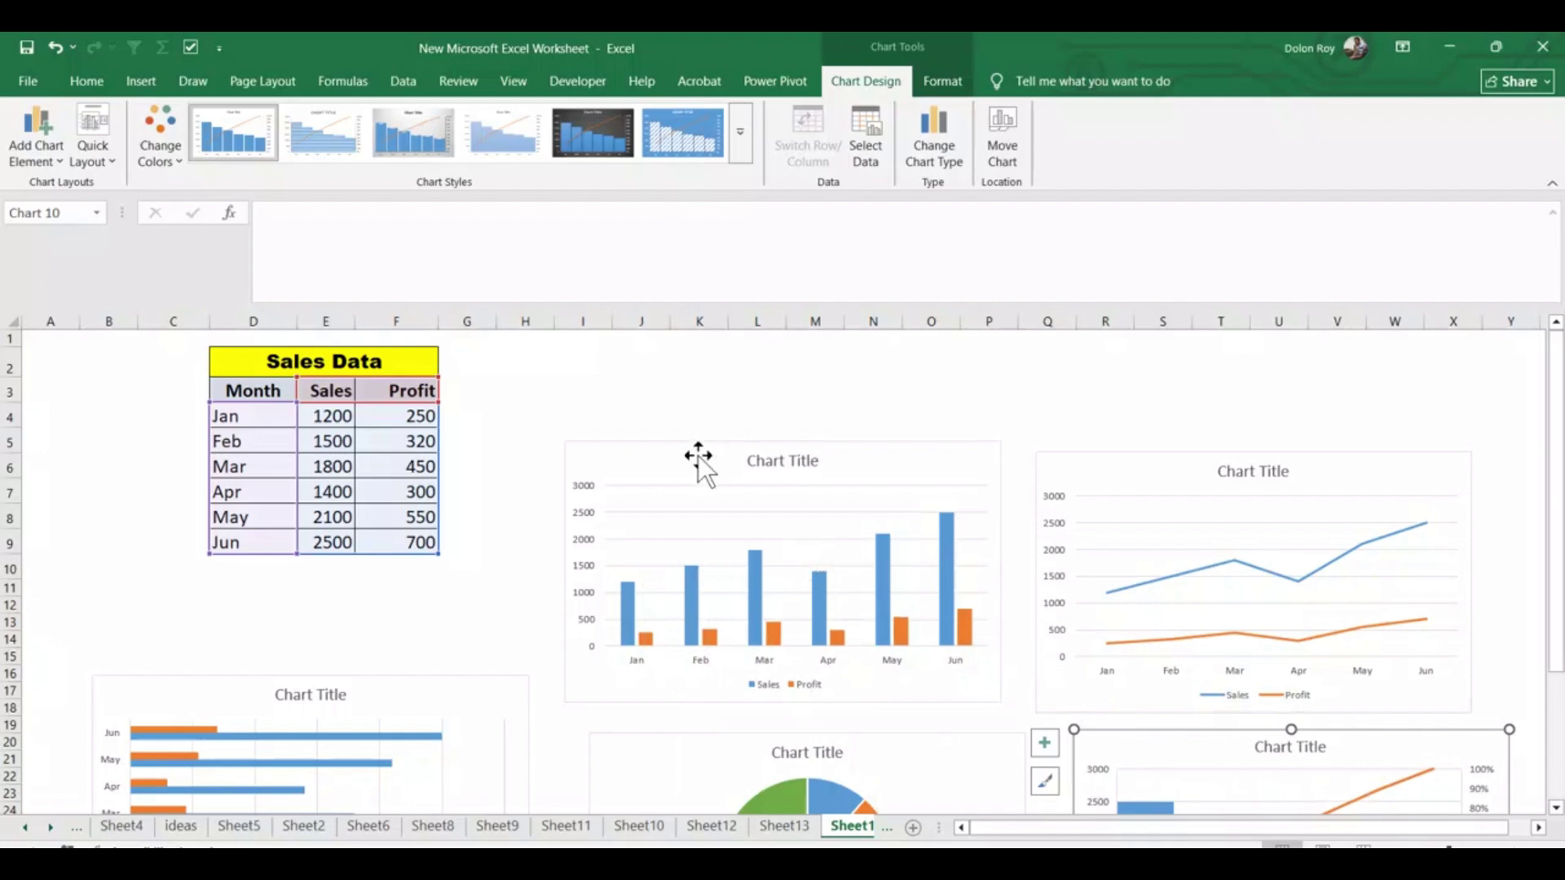
click(475, 557)
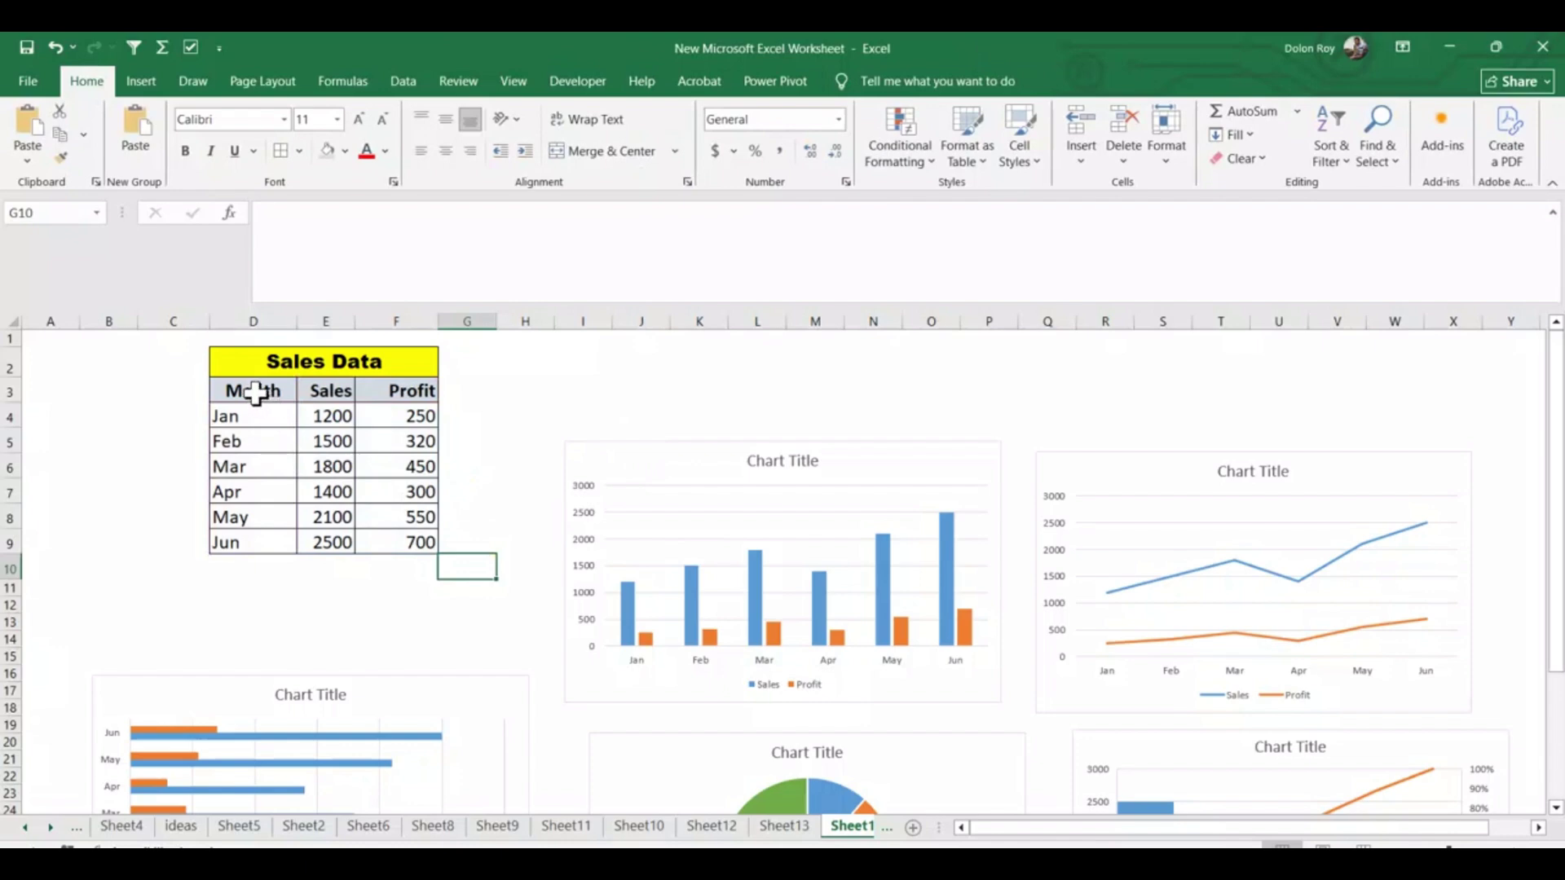
- Shift the column, line and bar charts slightly upward to tidy the chart layout
scroll(499, 634, down, 1)
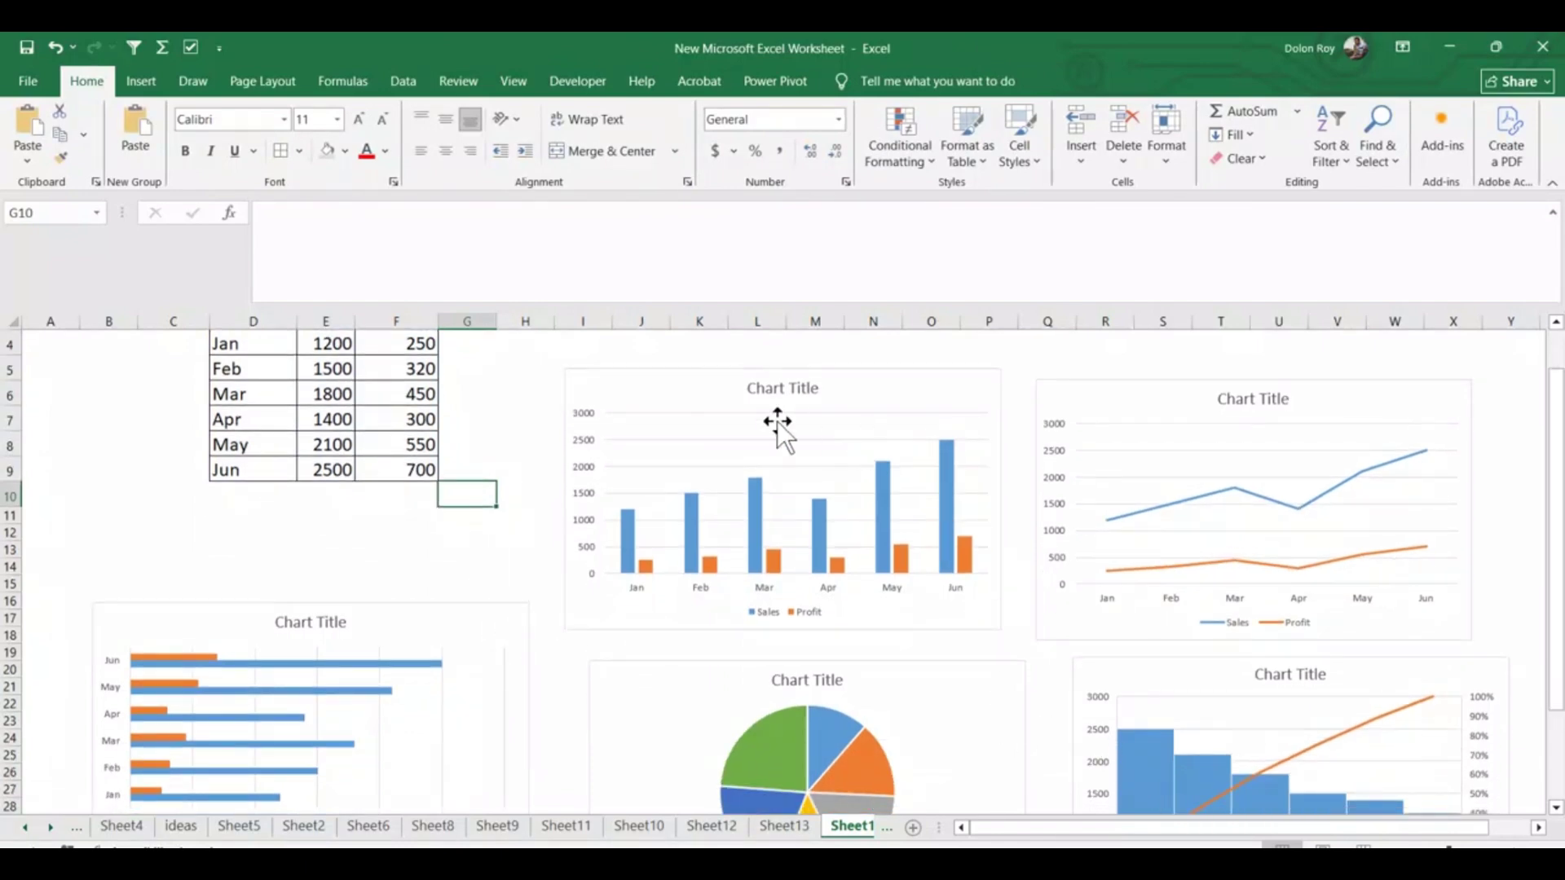
drag(851, 386, 839, 364)
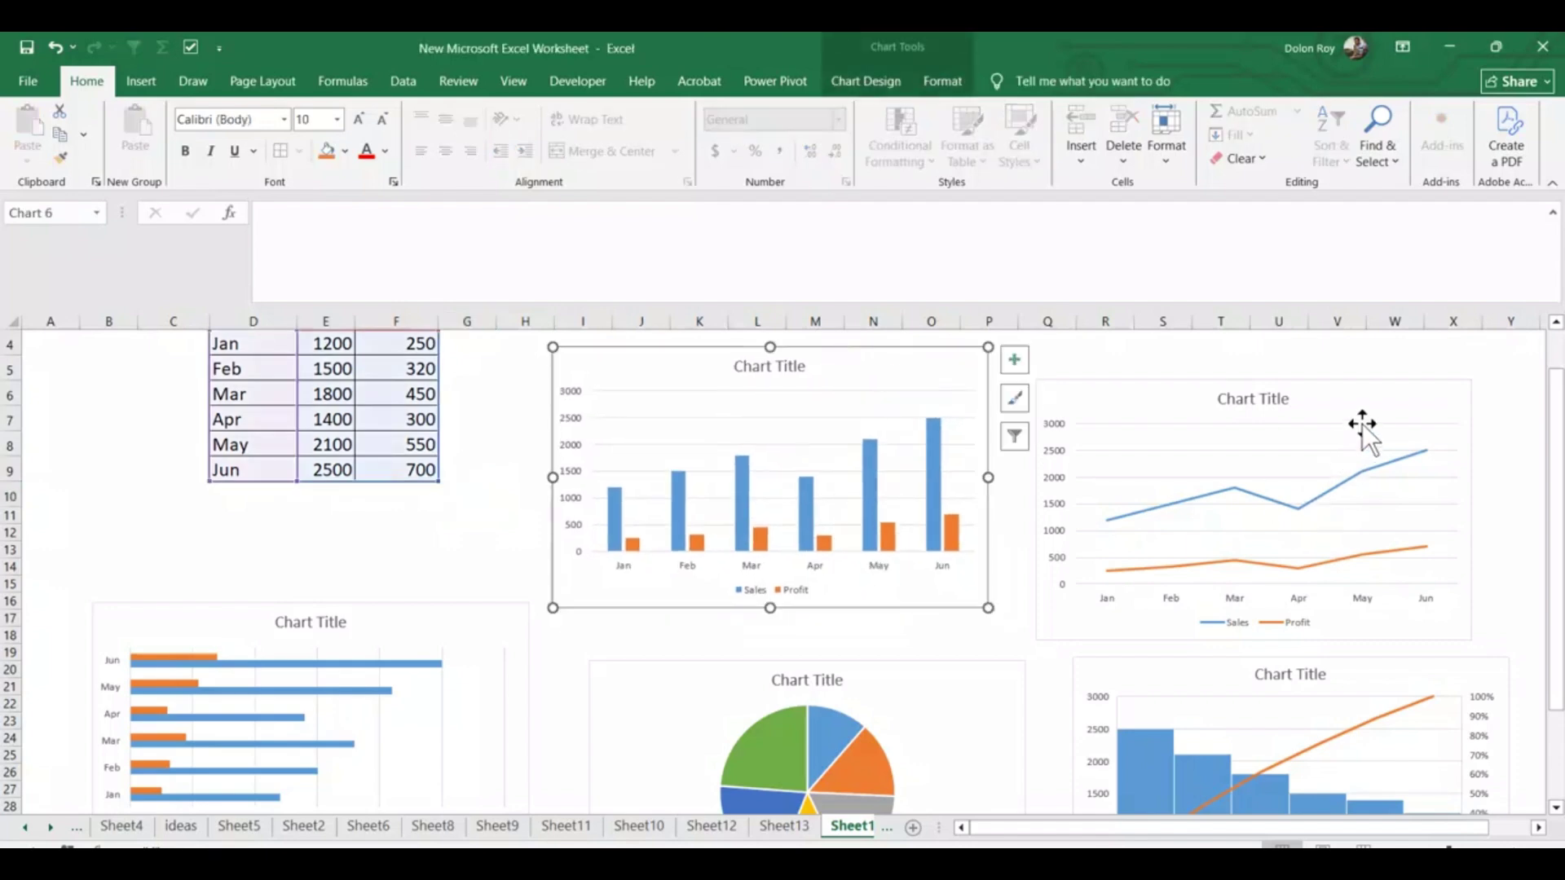
drag(1362, 424, 1376, 399)
click(438, 625)
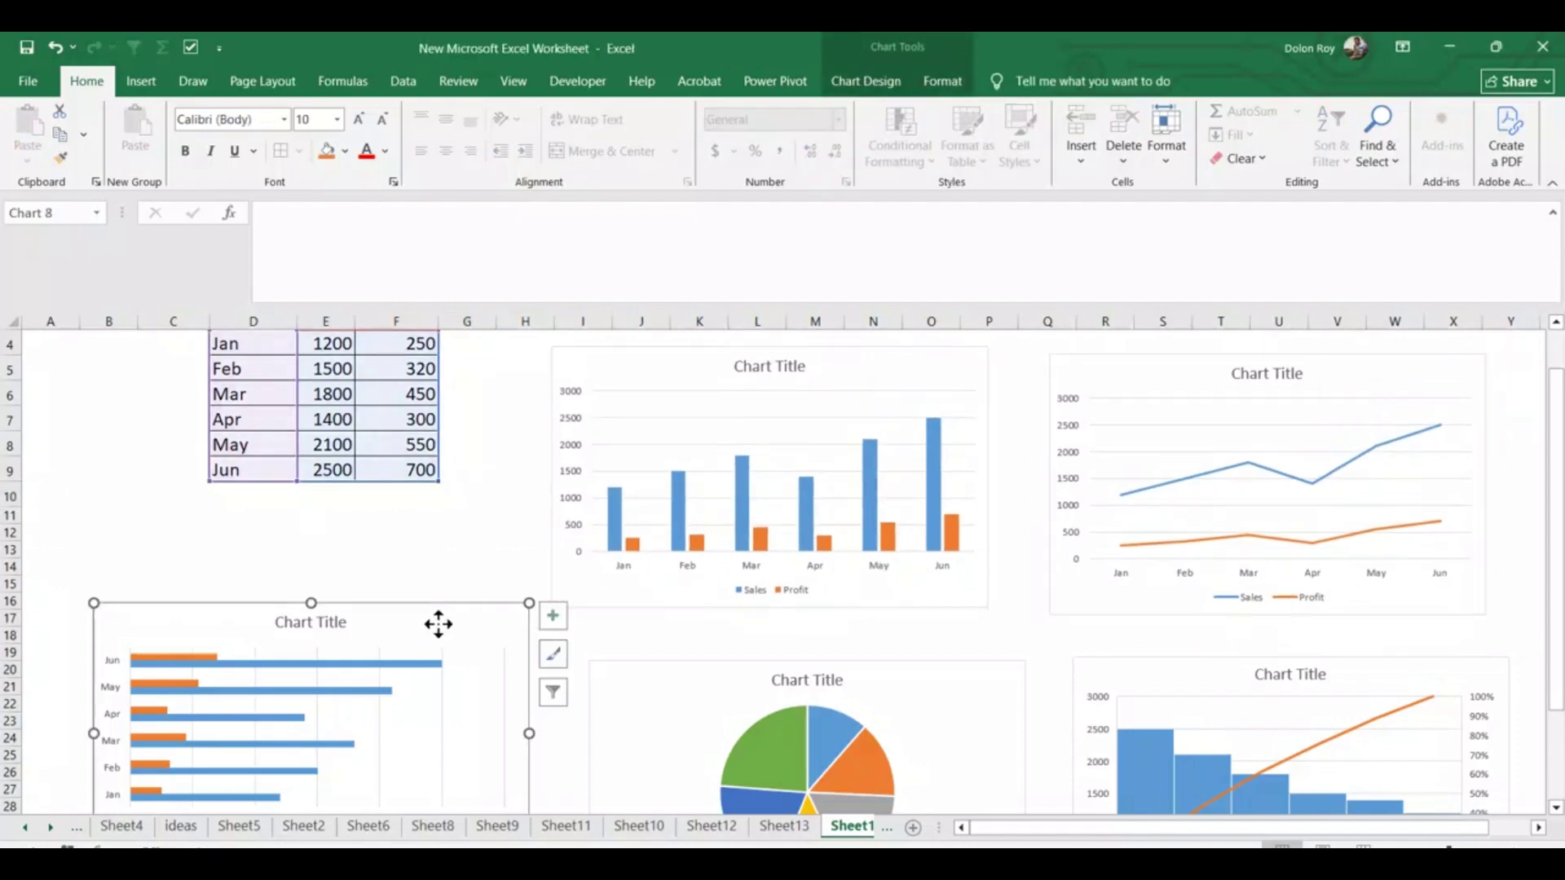
drag(439, 624, 424, 570)
- Shift the pie and Pareto charts slightly upward, closer to the column and line charts above them
click(675, 676)
double_click(657, 658)
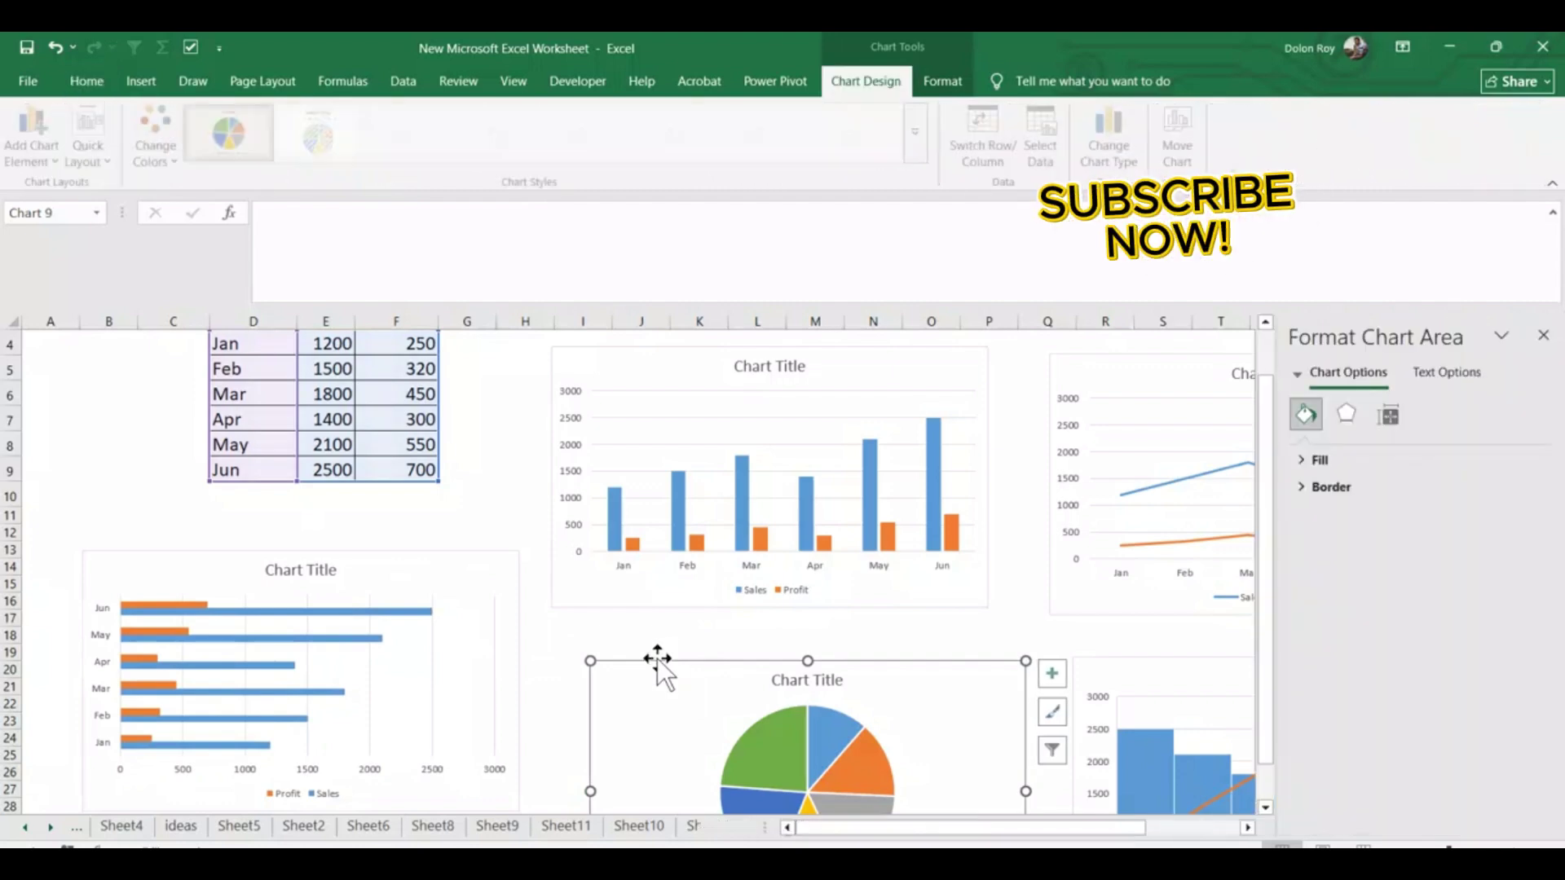
drag(658, 707, 625, 663)
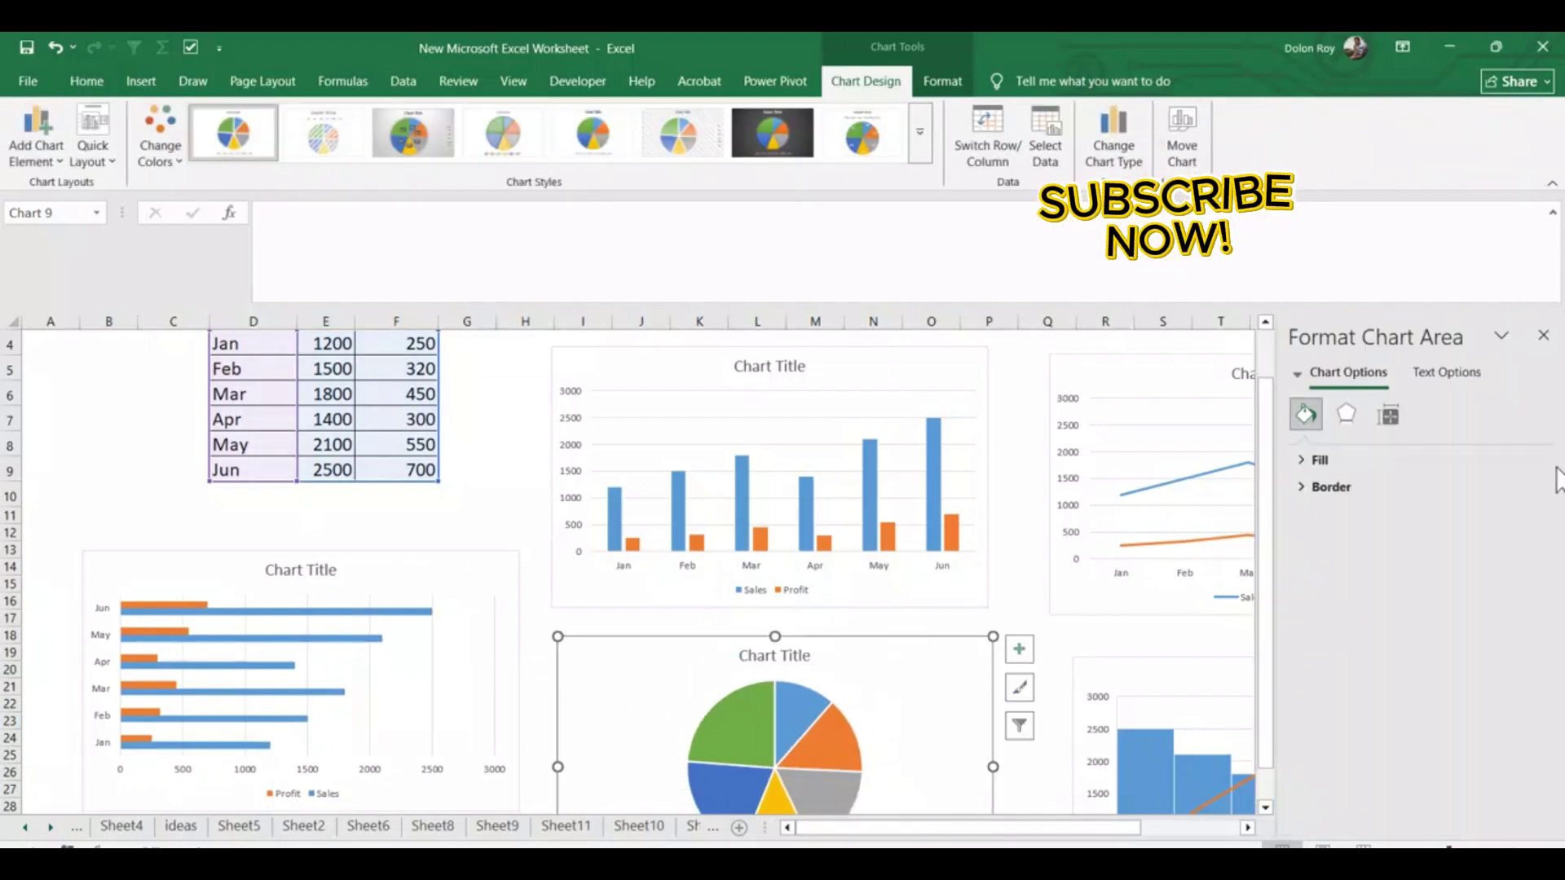
click(1543, 335)
drag(1381, 660, 1372, 634)
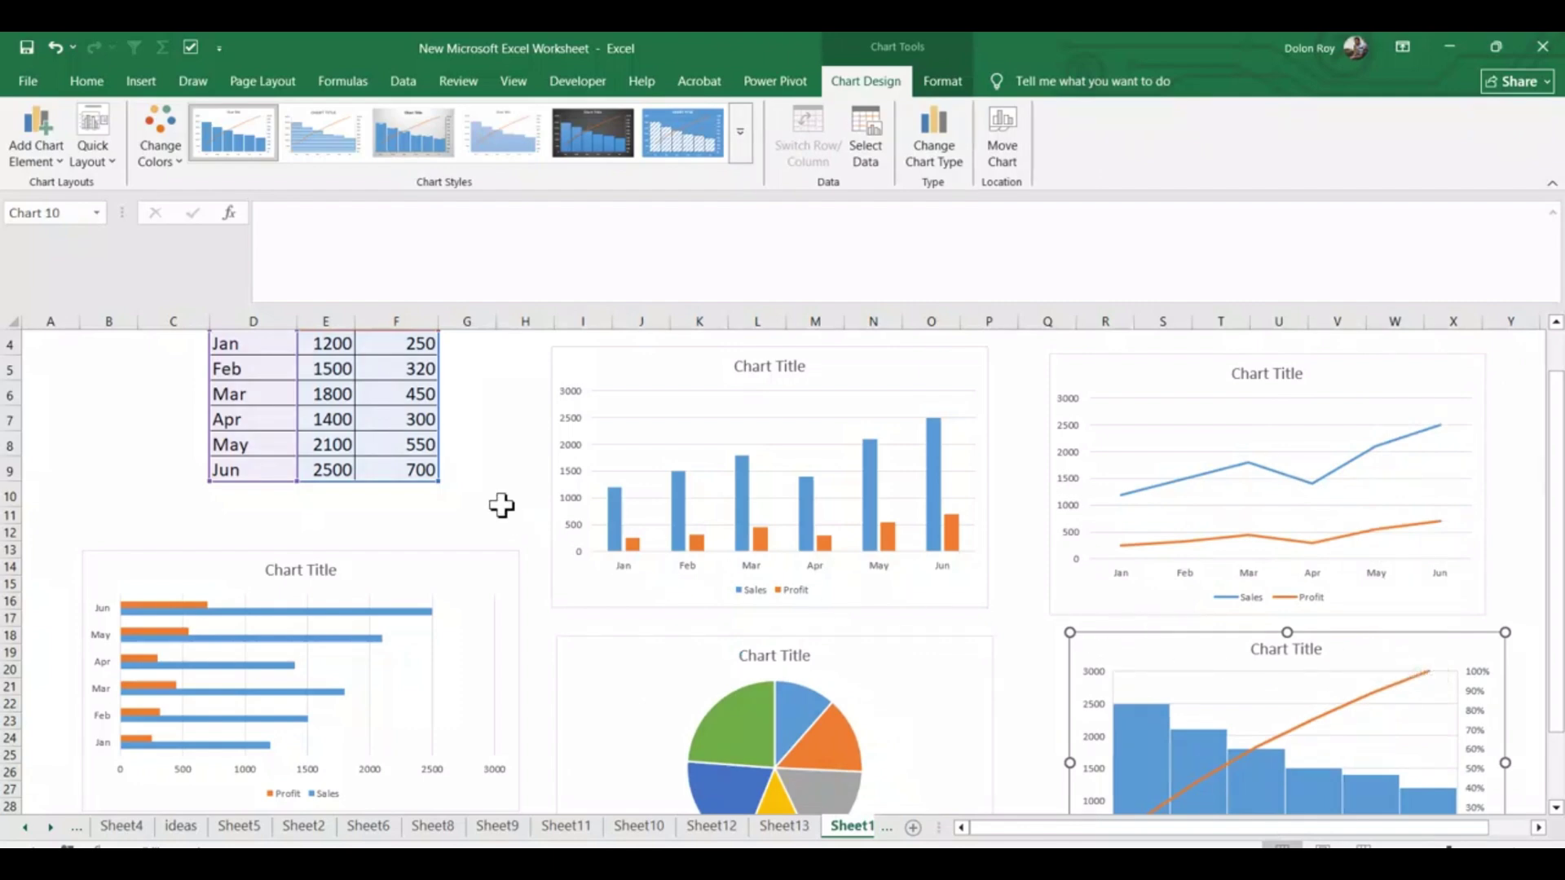
- Move the column chart up beside the table so its top lines up with the Sales Data heading
scroll(501, 505, up, 1)
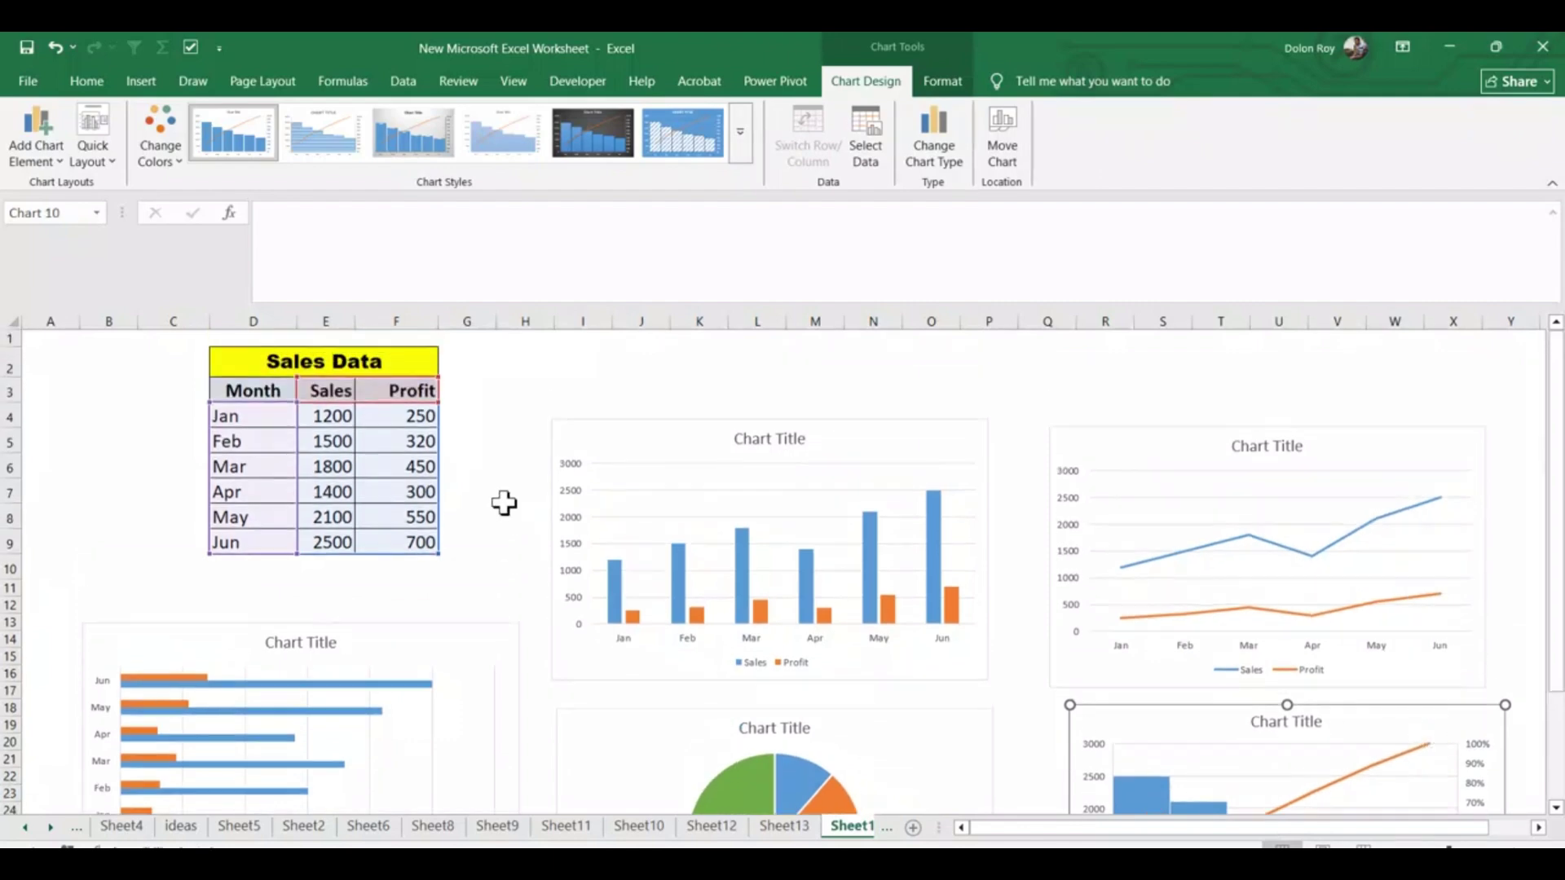
click(497, 568)
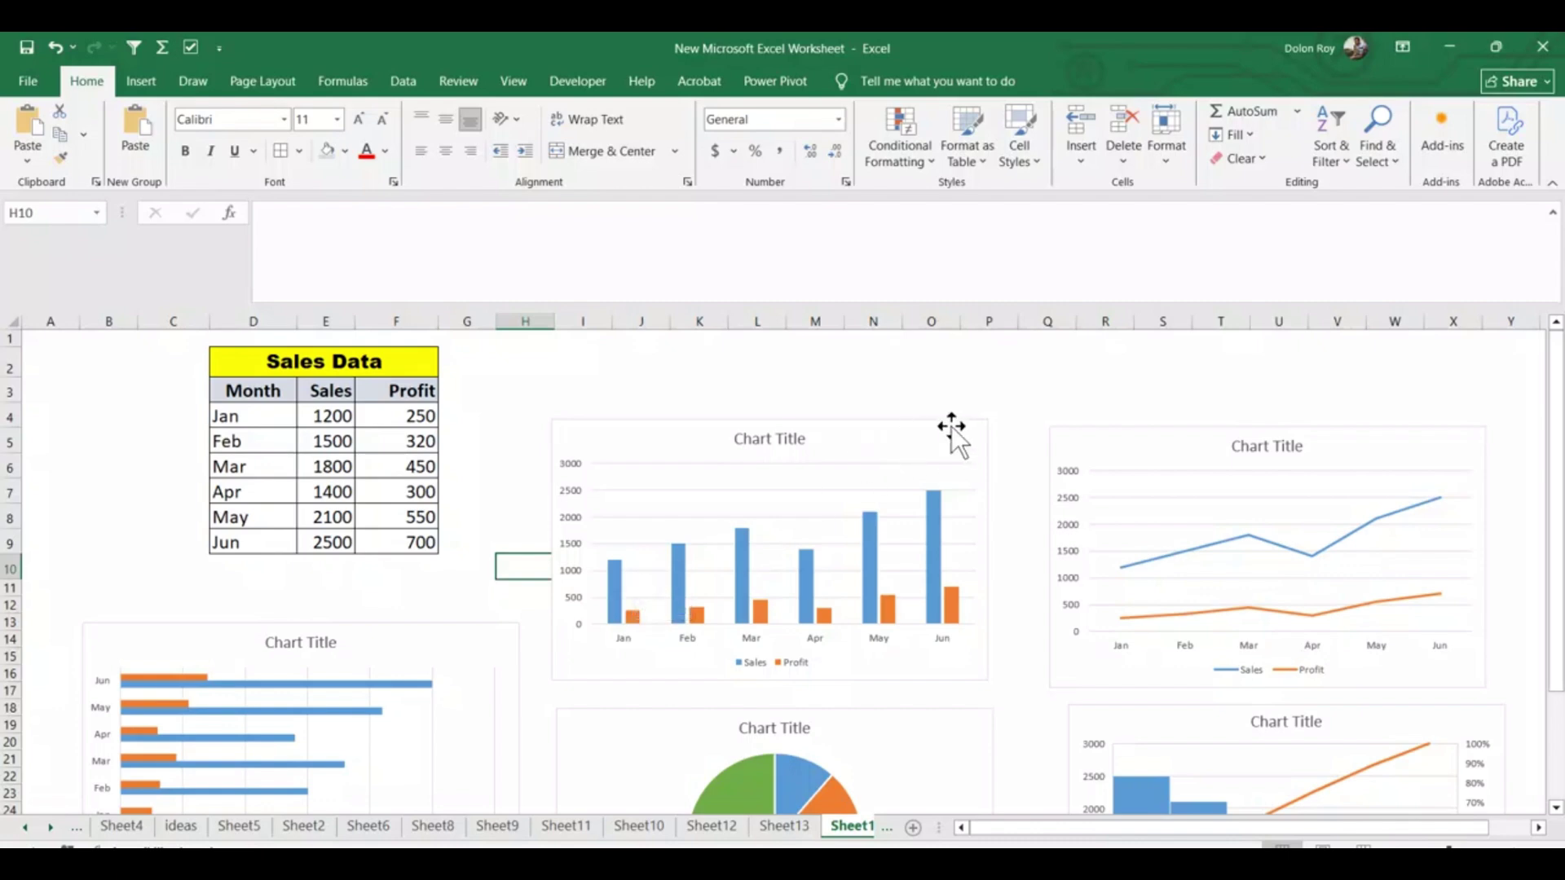
mouse_move(951, 427)
mouse_down()
mouse_move(937, 430)
mouse_move(913, 369)
mouse_up()
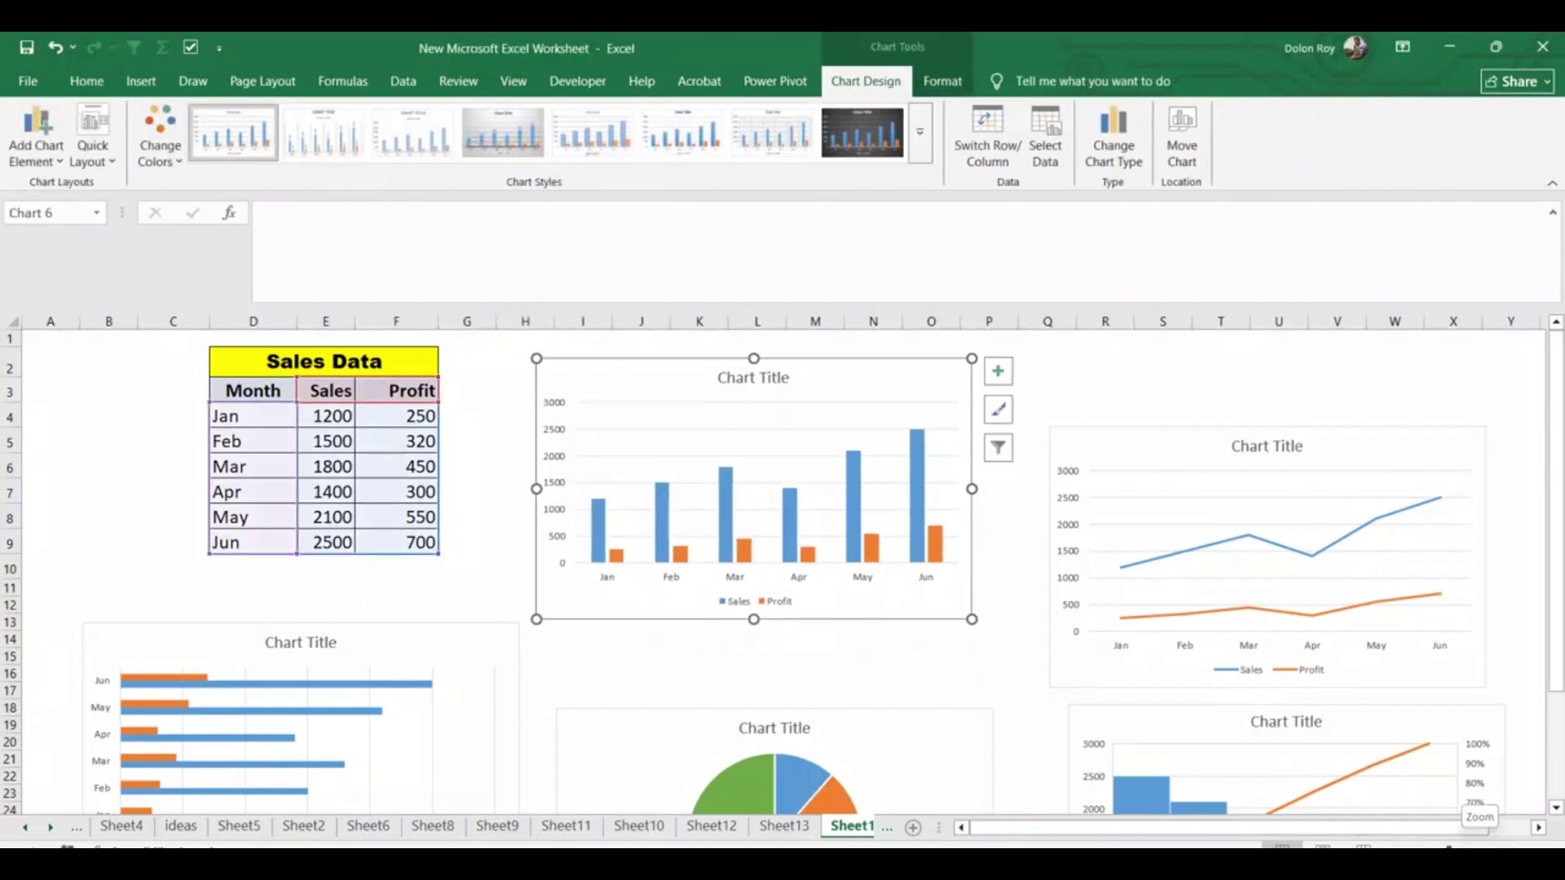
- Replace the column chart's placeholder title with "Sales Report"
drag(1449, 847, 1462, 848)
scroll(1518, 811, right, 3)
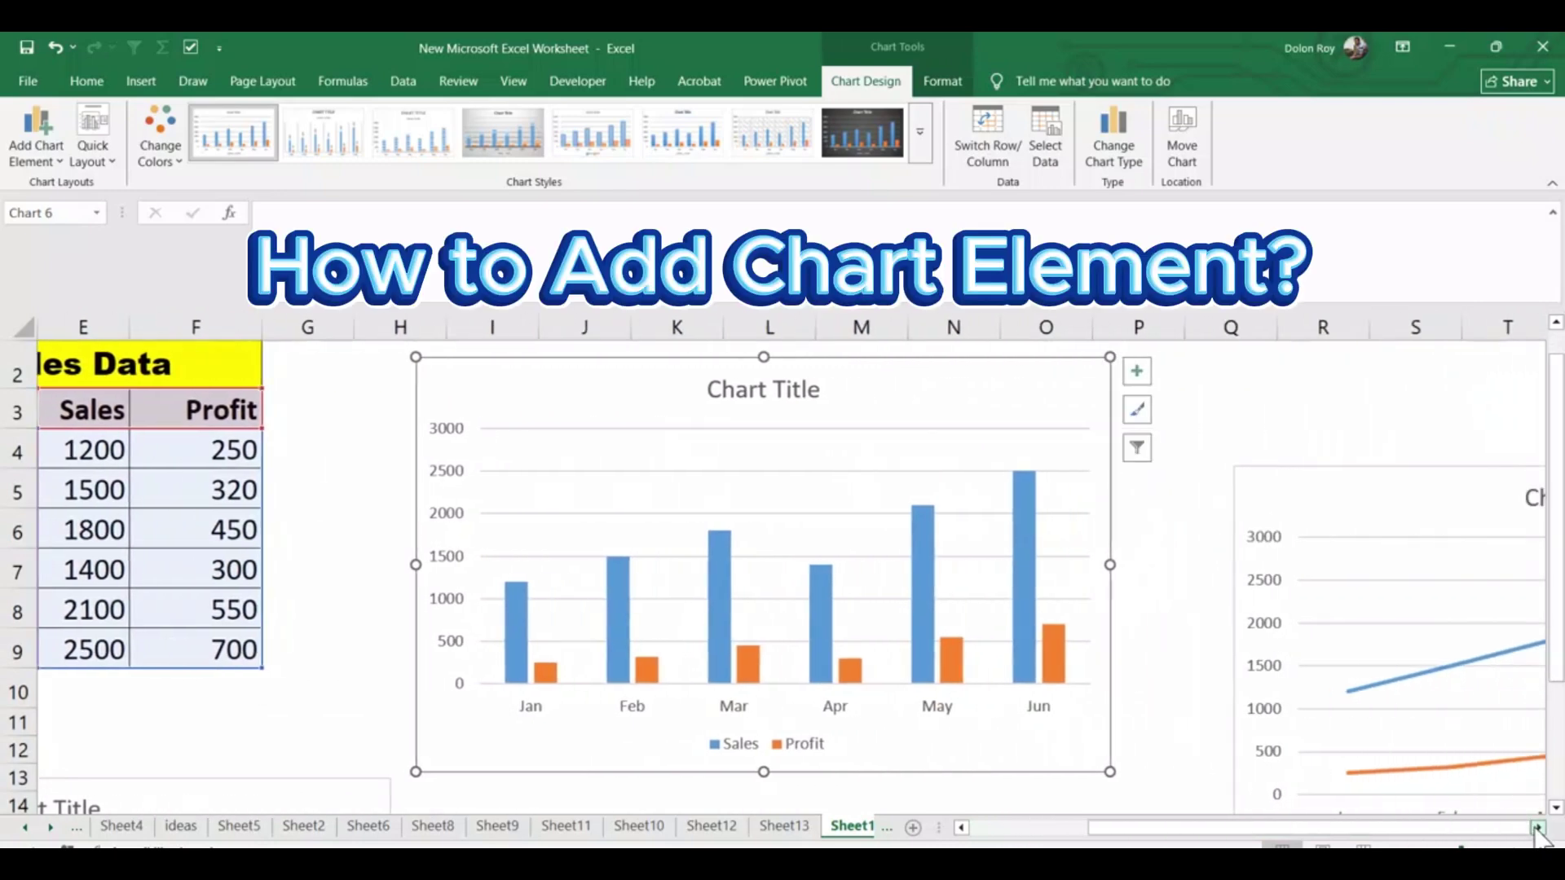
click(795, 399)
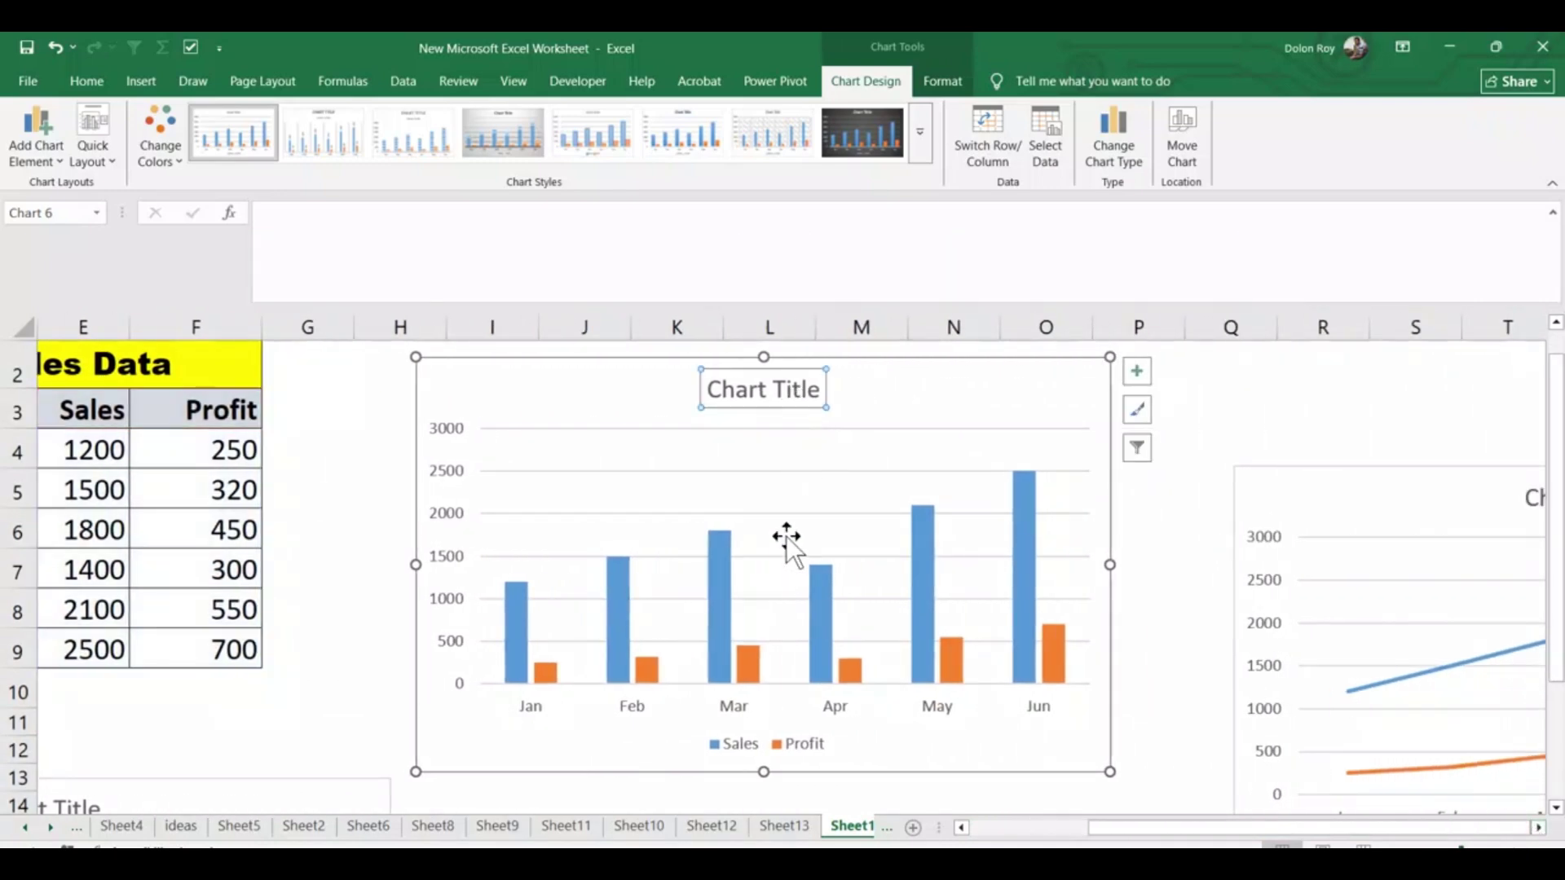
click(788, 391)
triple_click(791, 394)
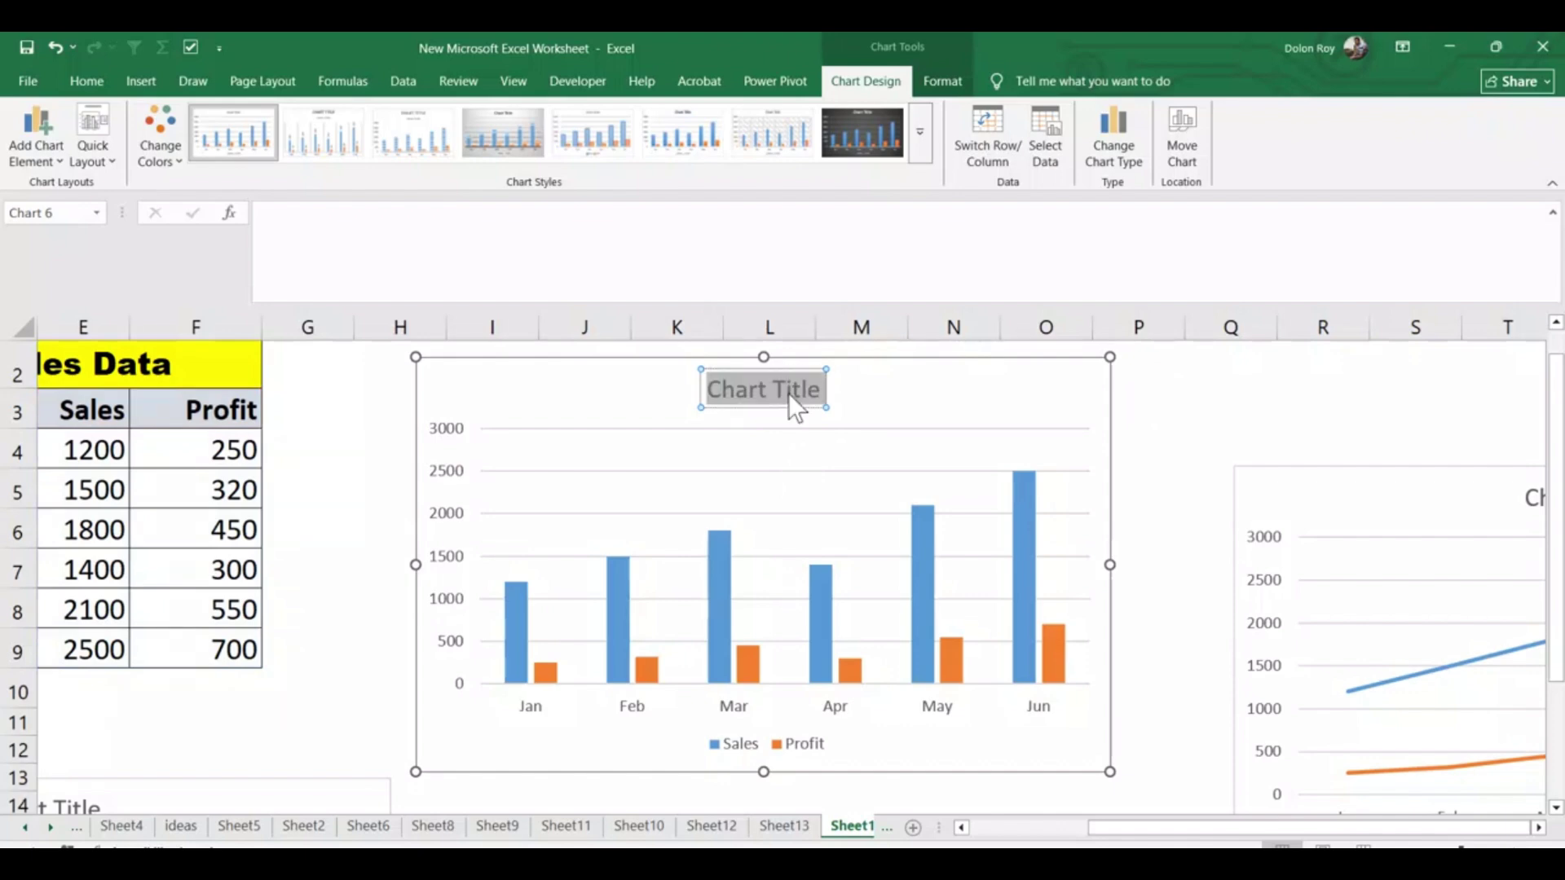
text(Sales)
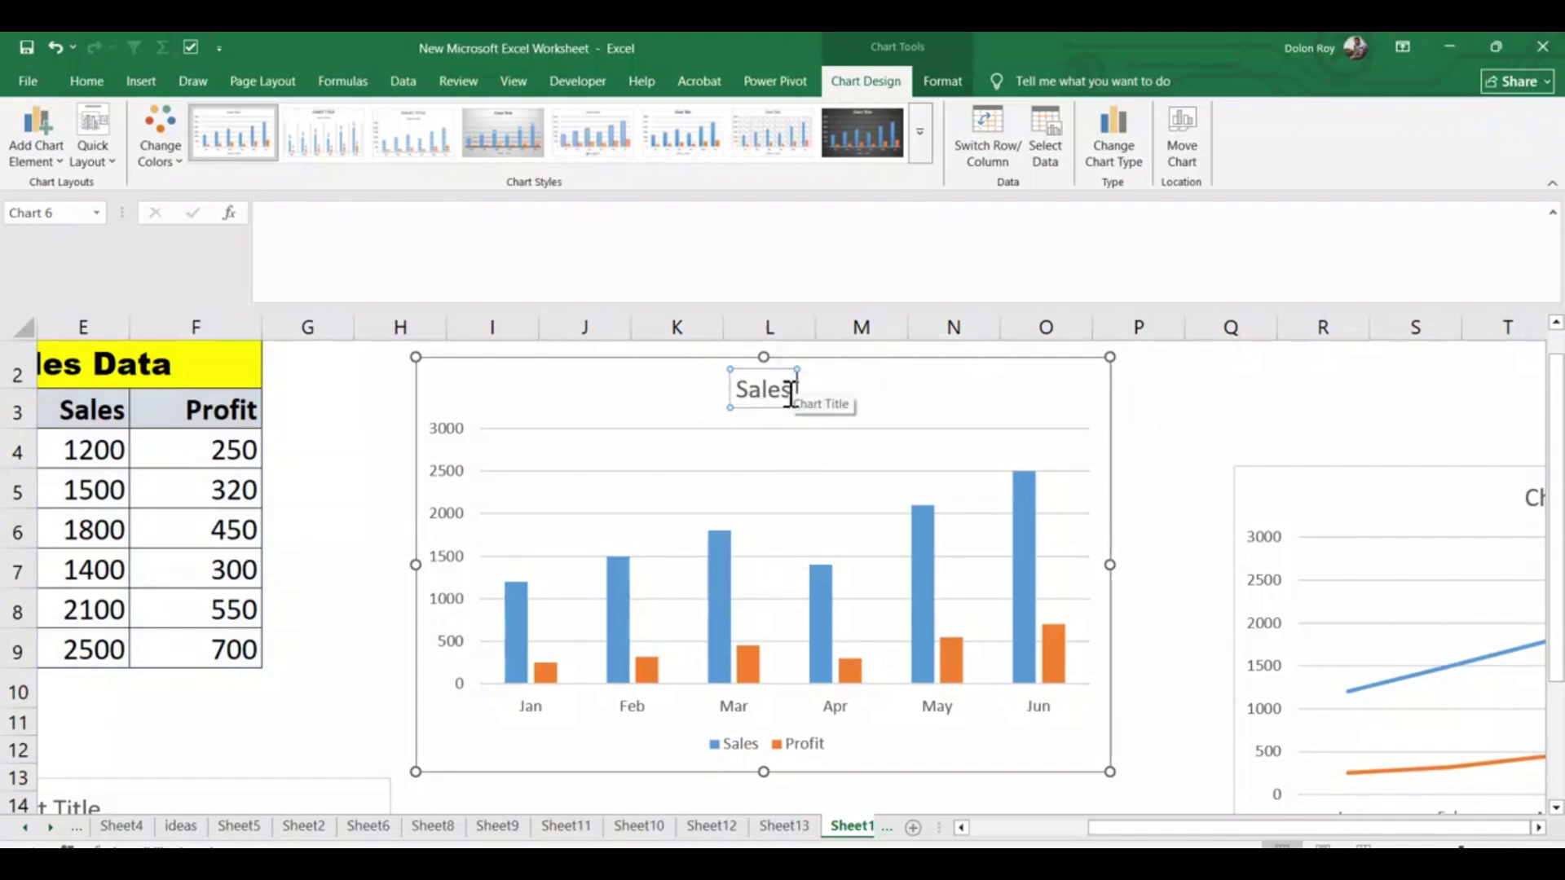
text( Report)
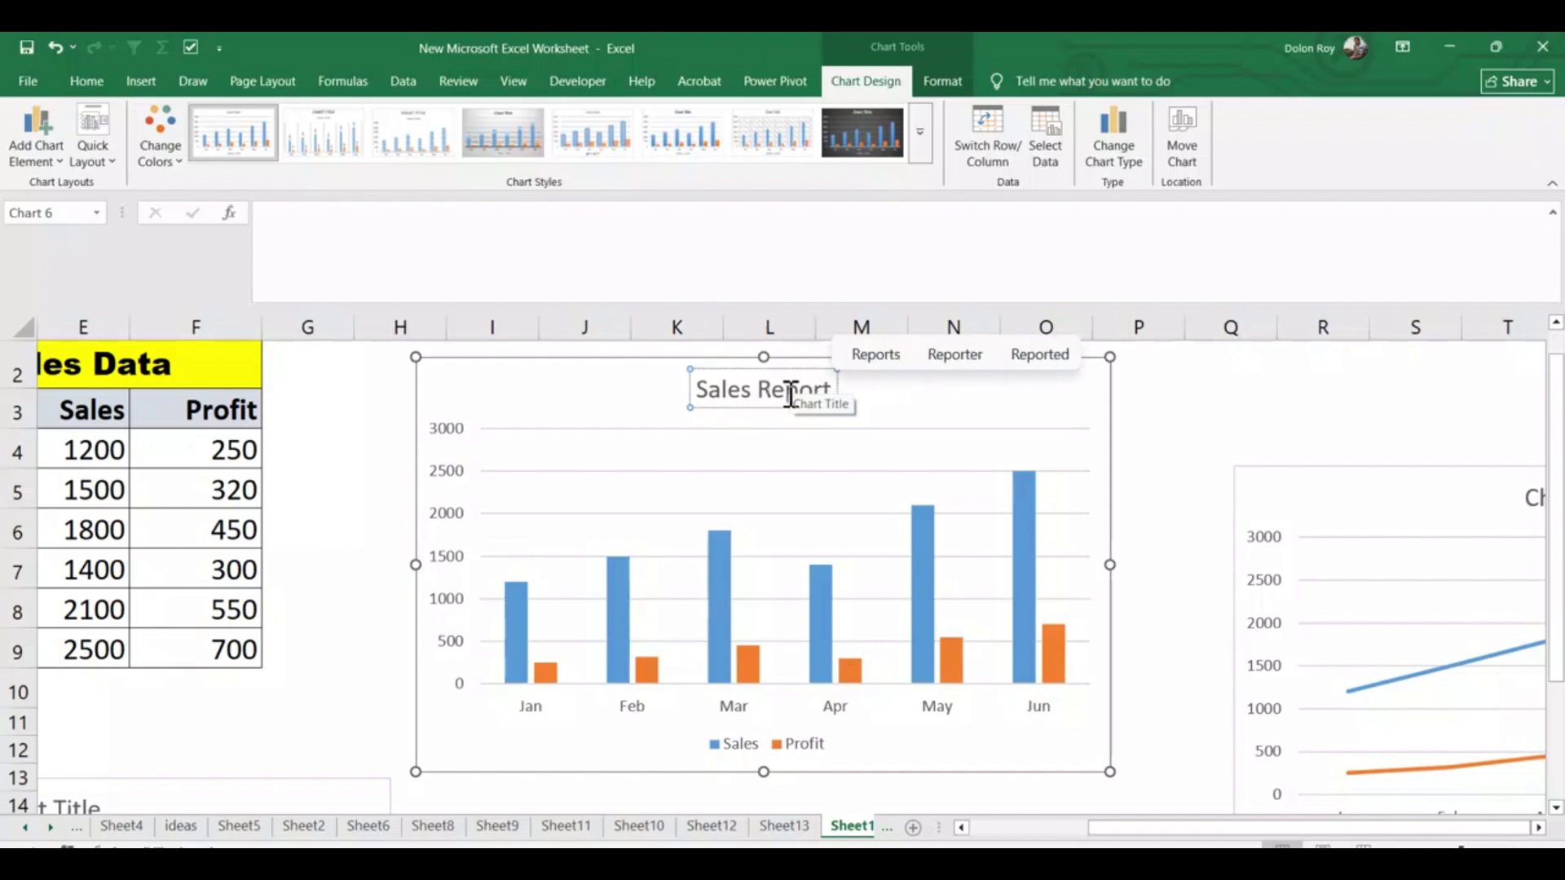
- Extend the column chart's title to "Sales Report of Six Month" and set its font to Arial Black
text( of Si)
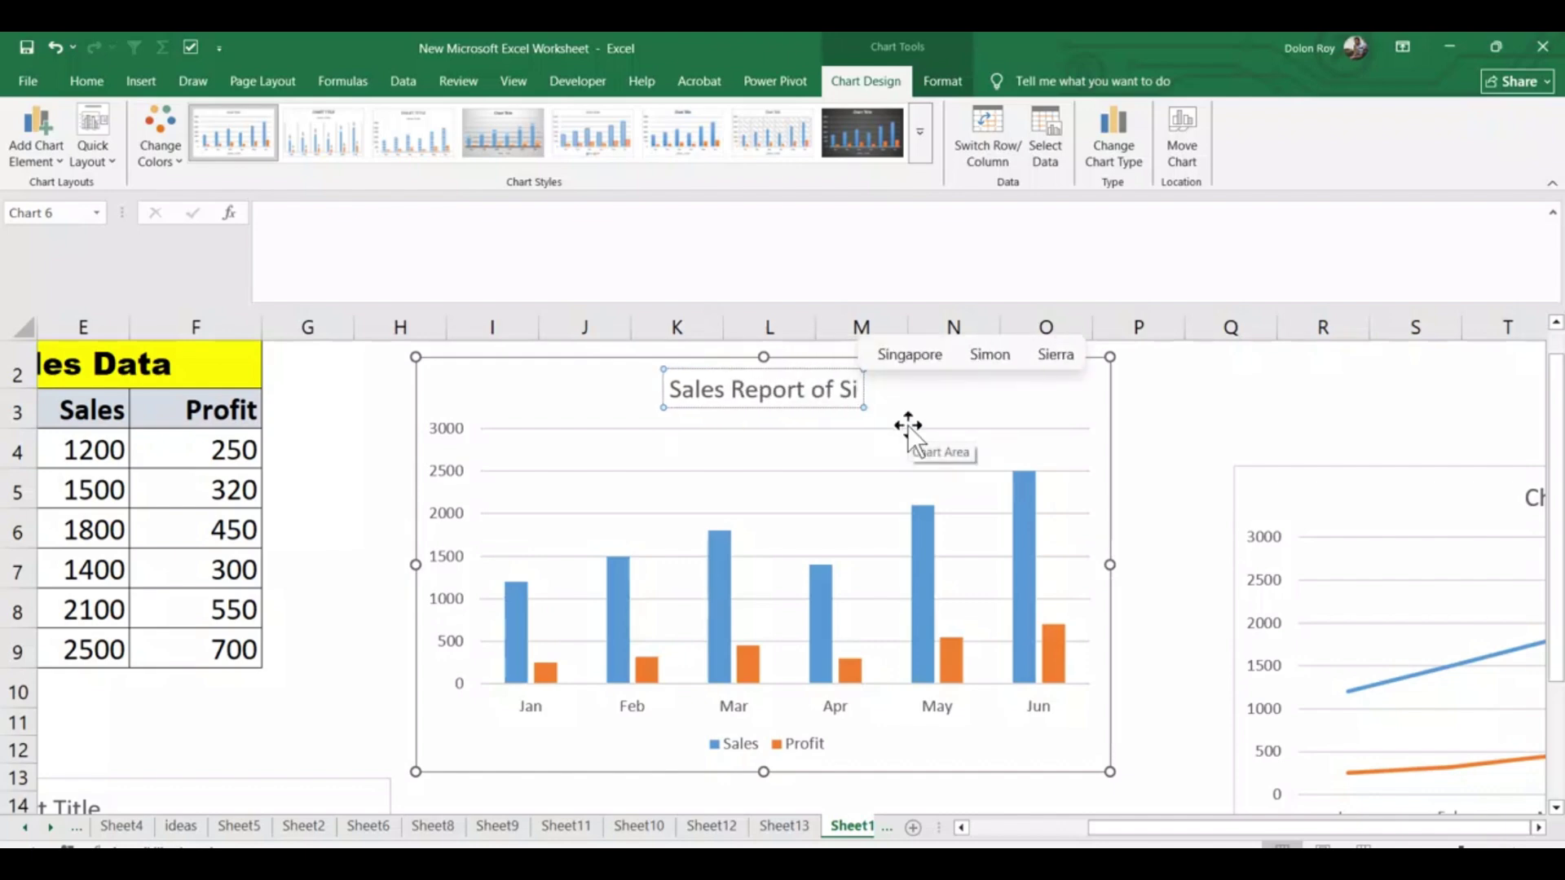
text(x Month)
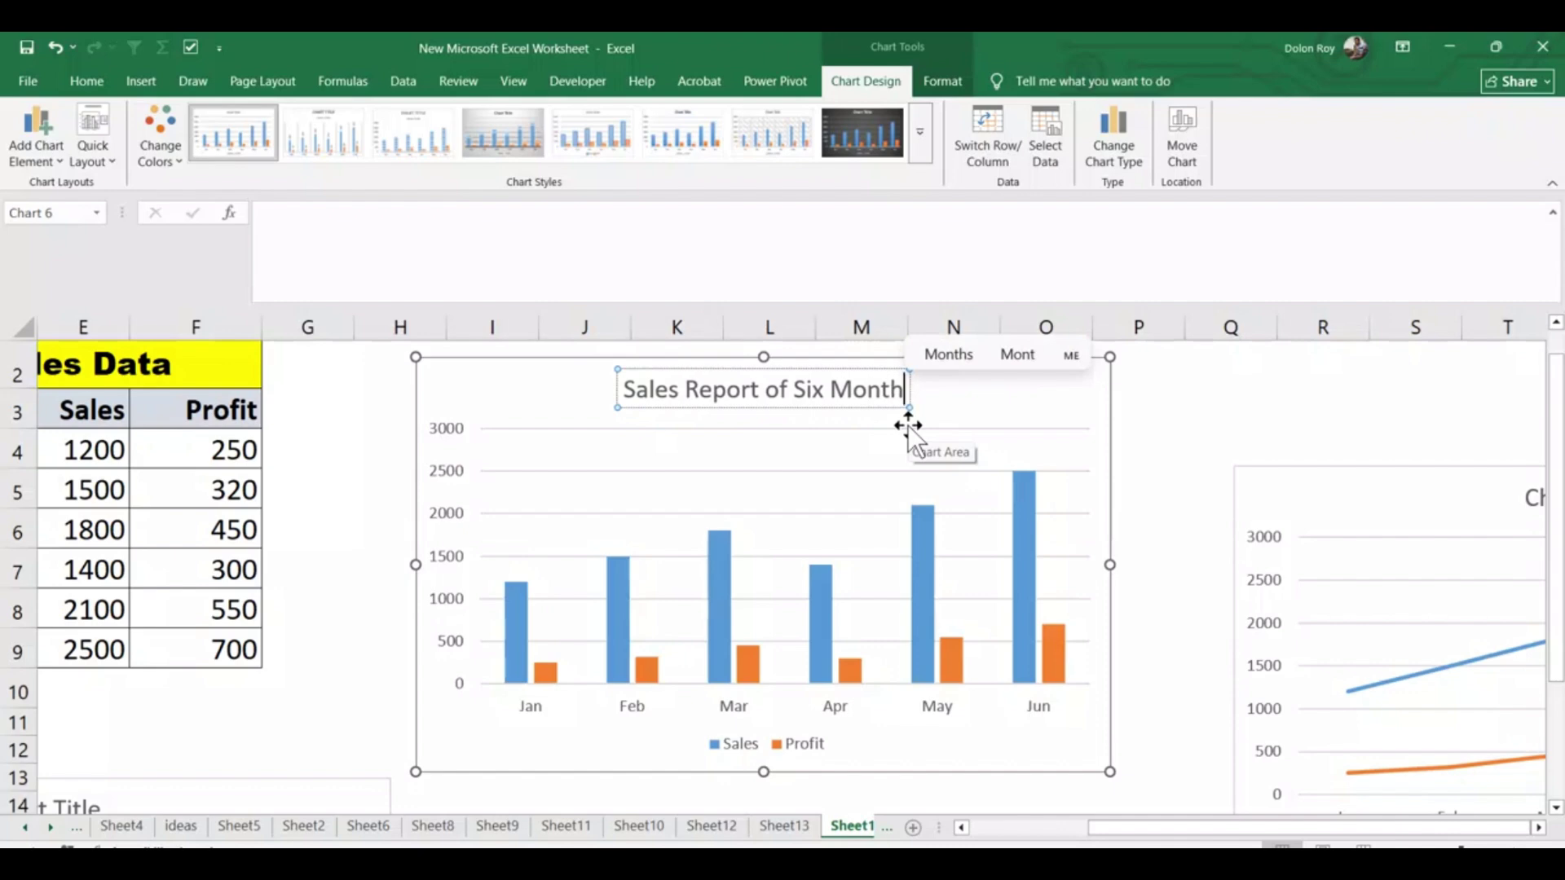
click(86, 81)
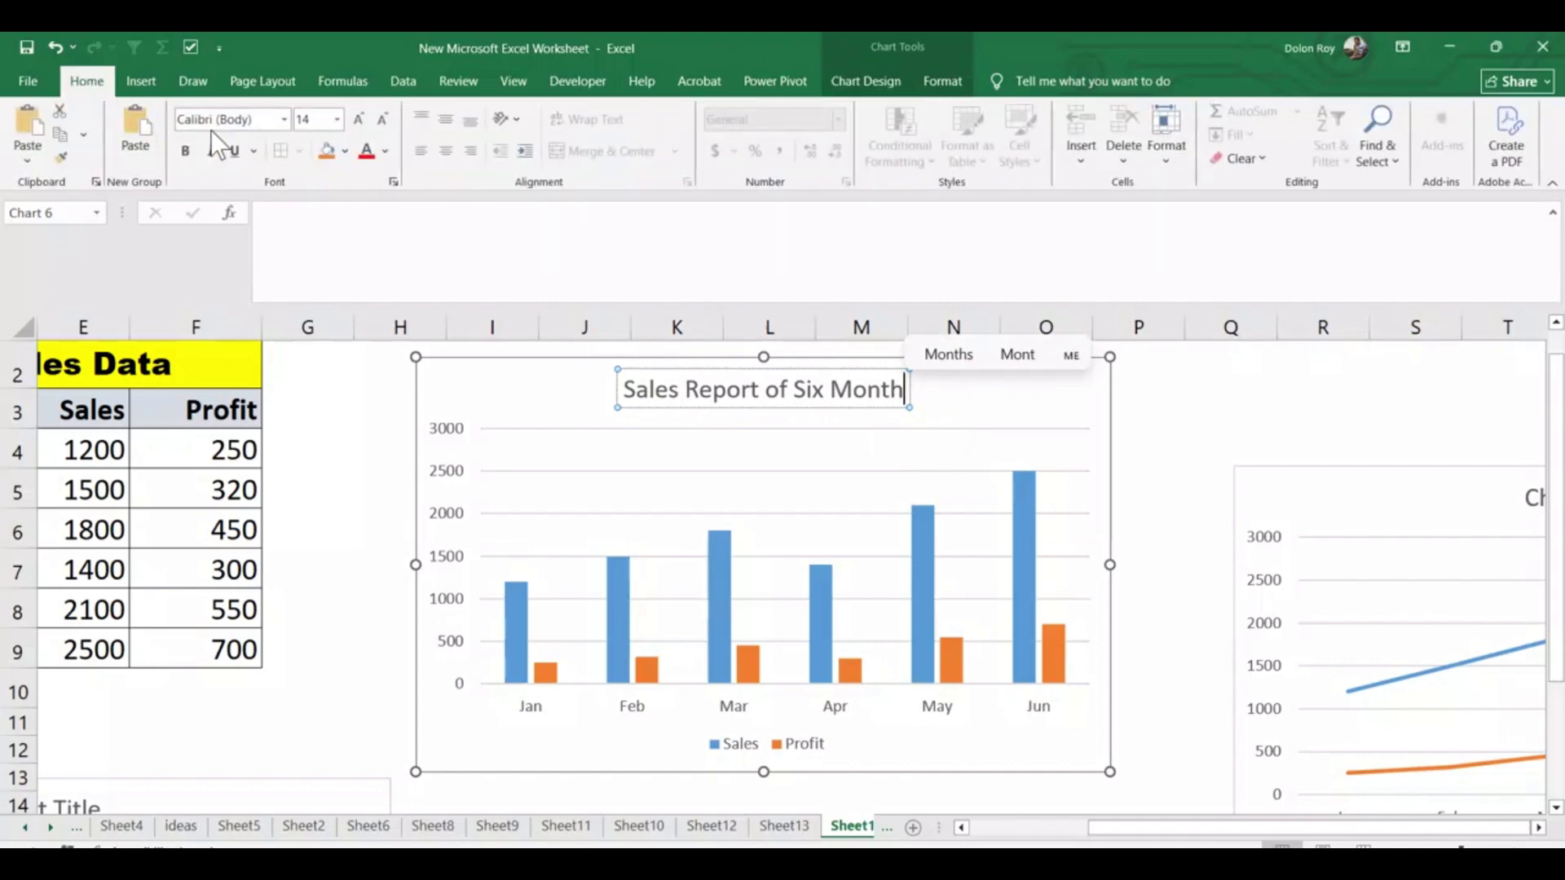
click(285, 119)
click(259, 237)
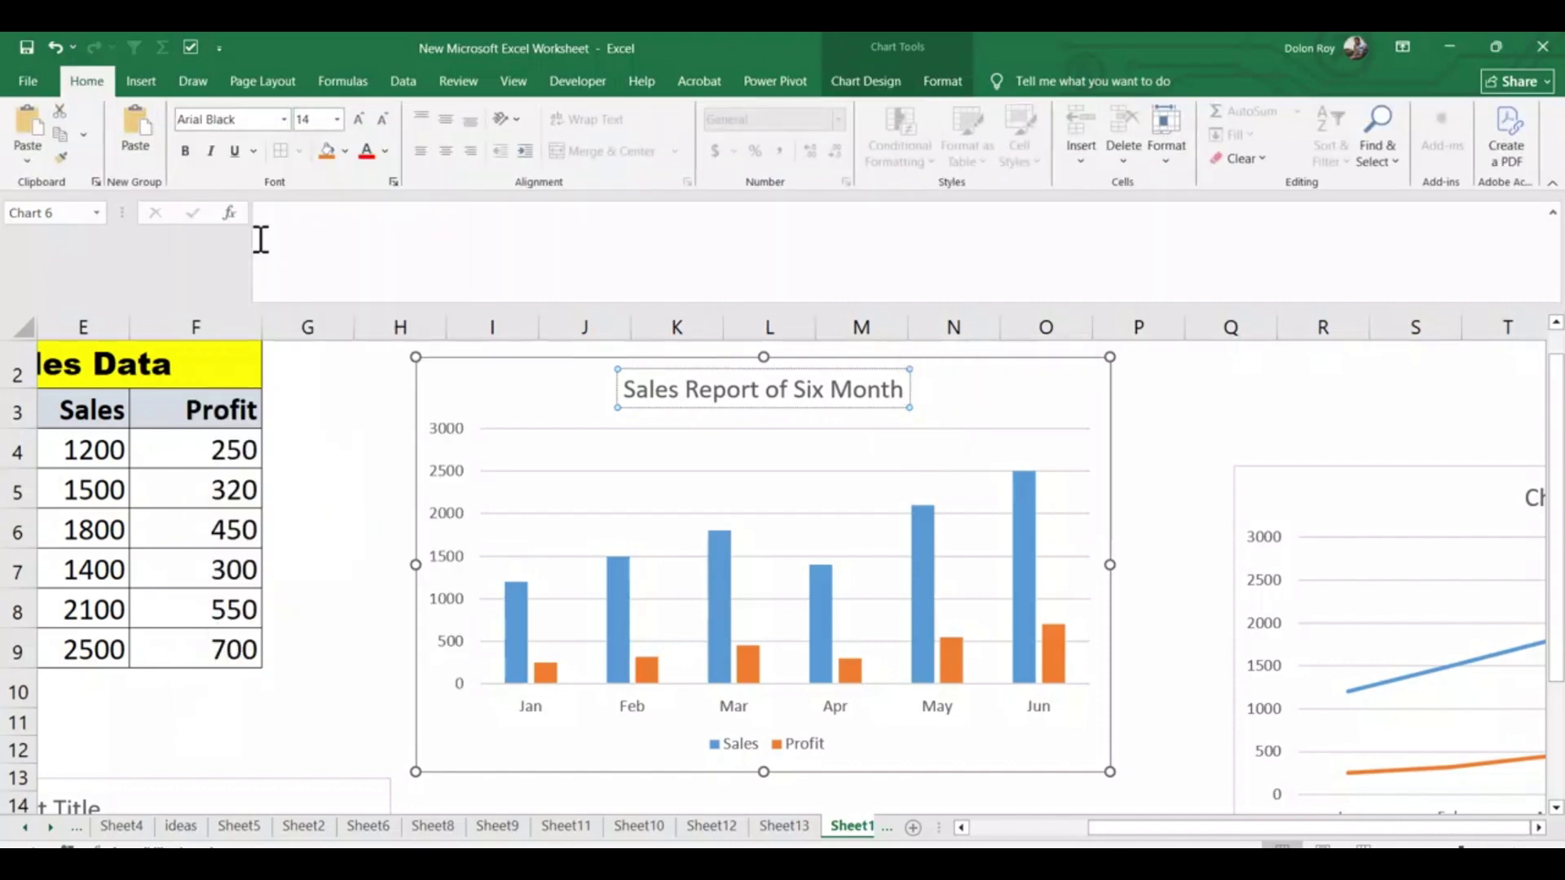
click(749, 403)
triple_click(749, 403)
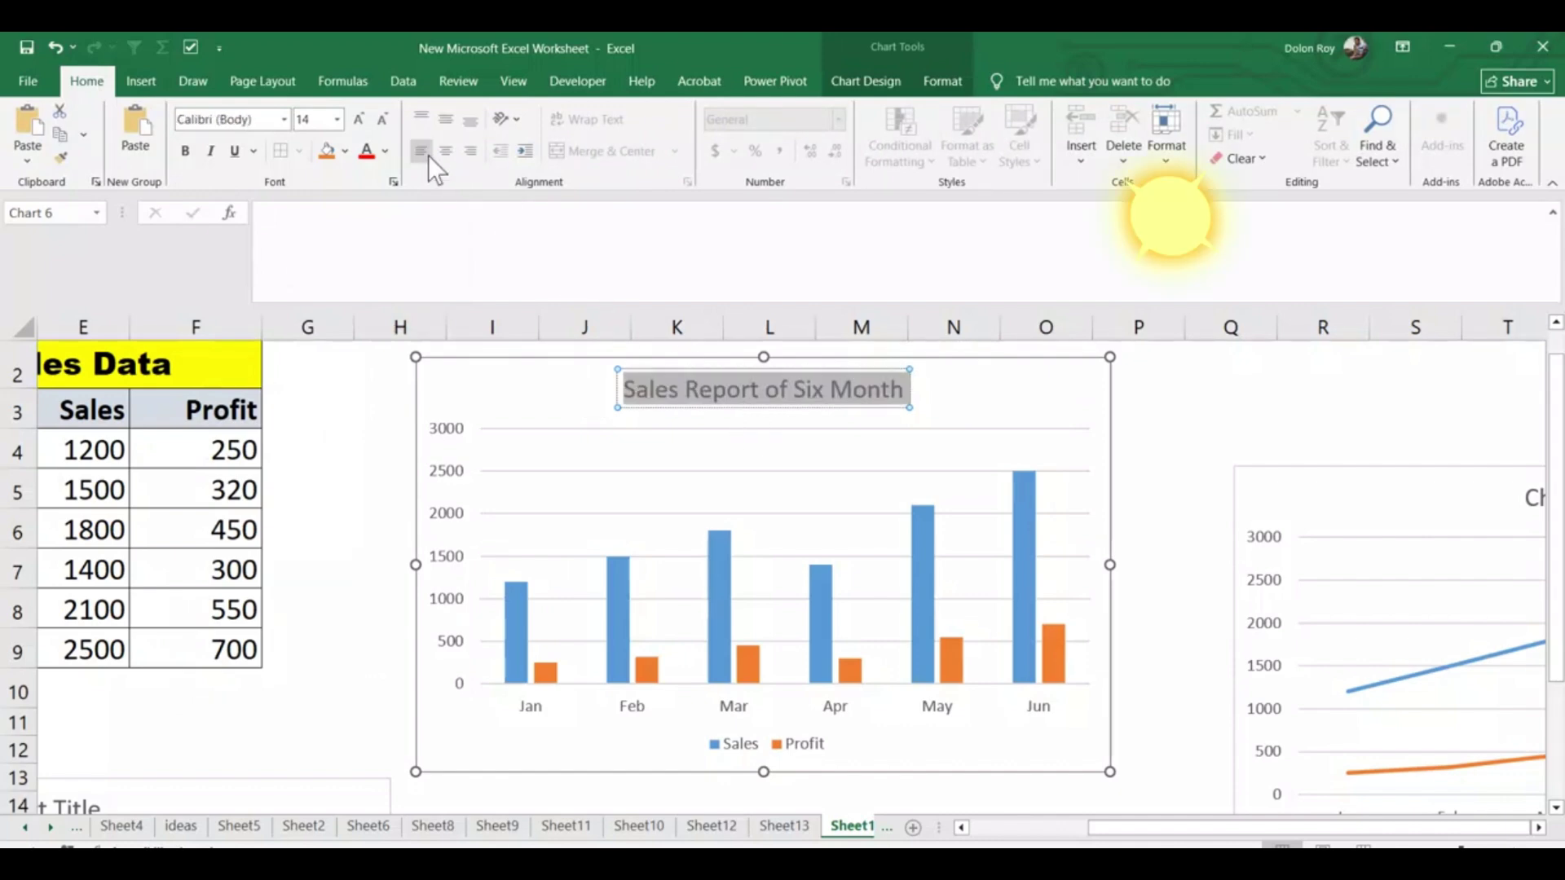
click(285, 119)
click(257, 242)
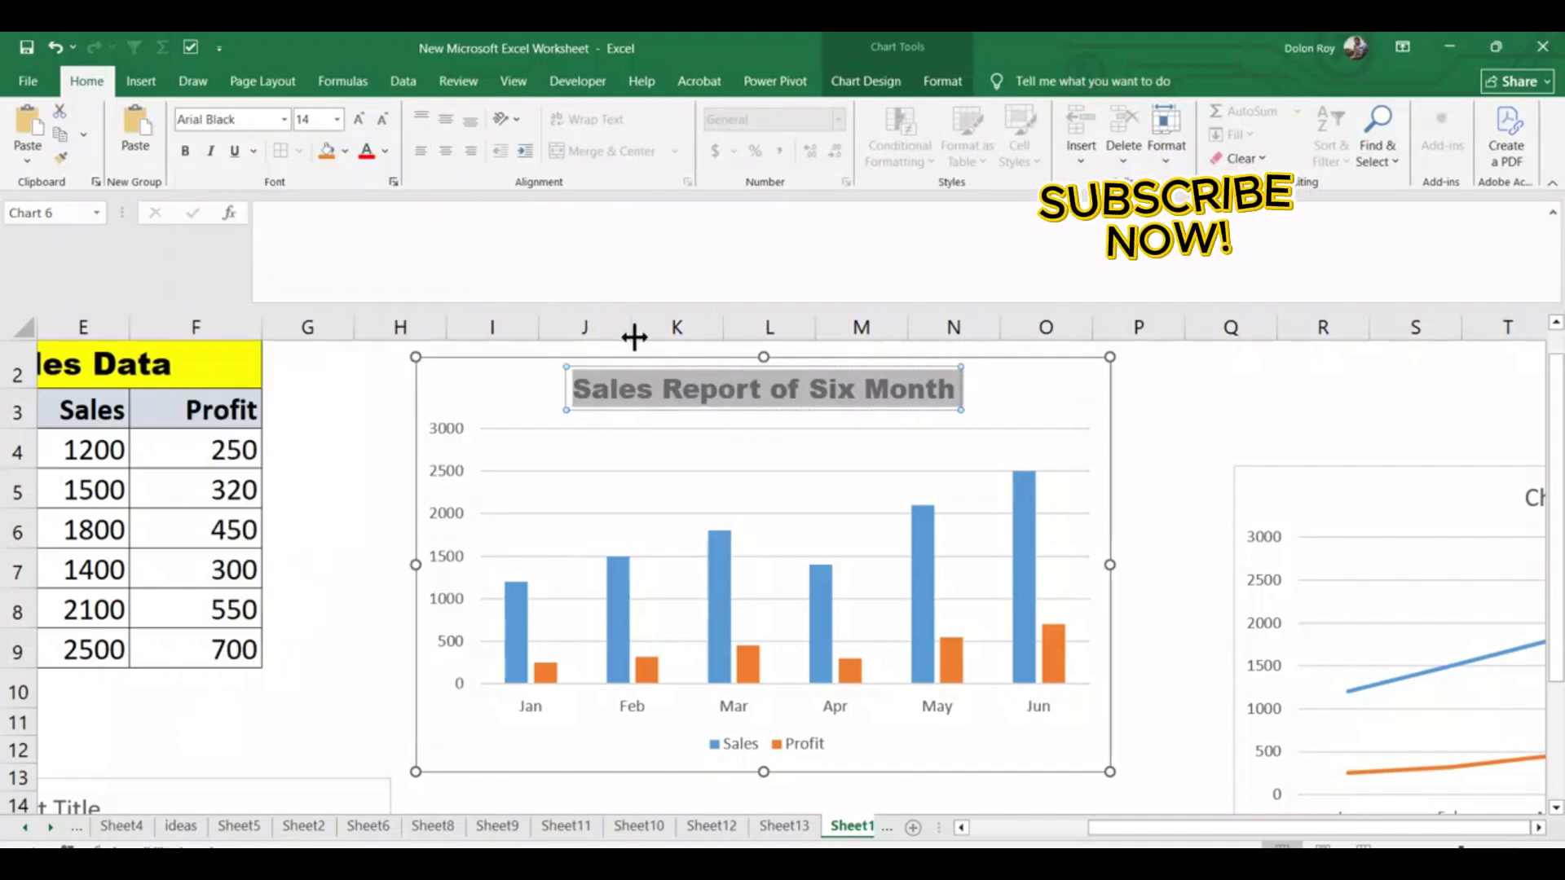
click(1156, 405)
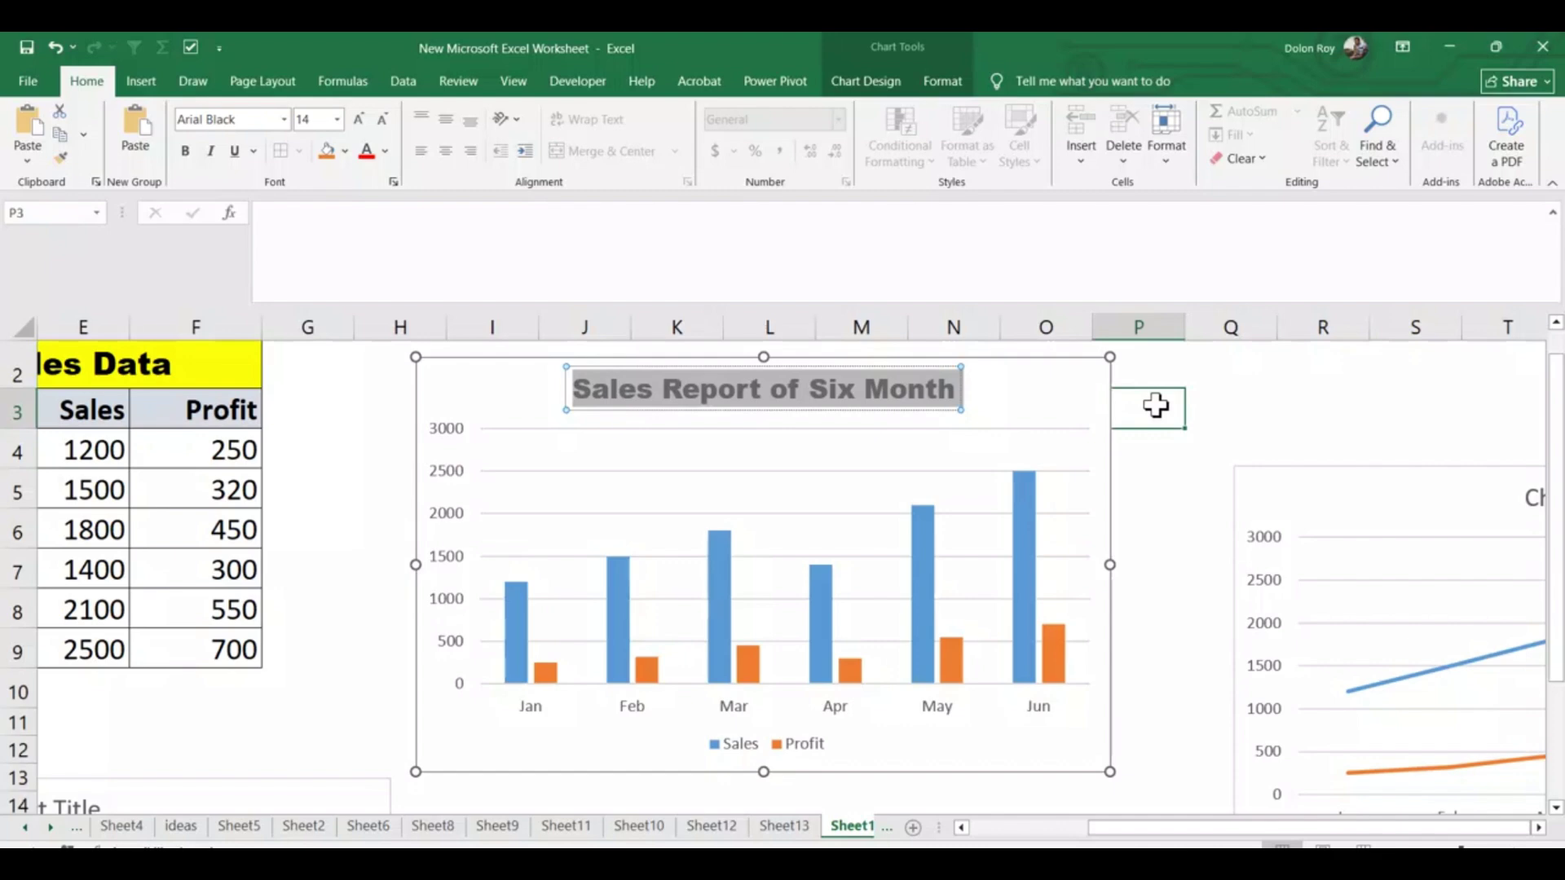
- Add data labels to the Sales and Profit columns of the column chart
click(884, 399)
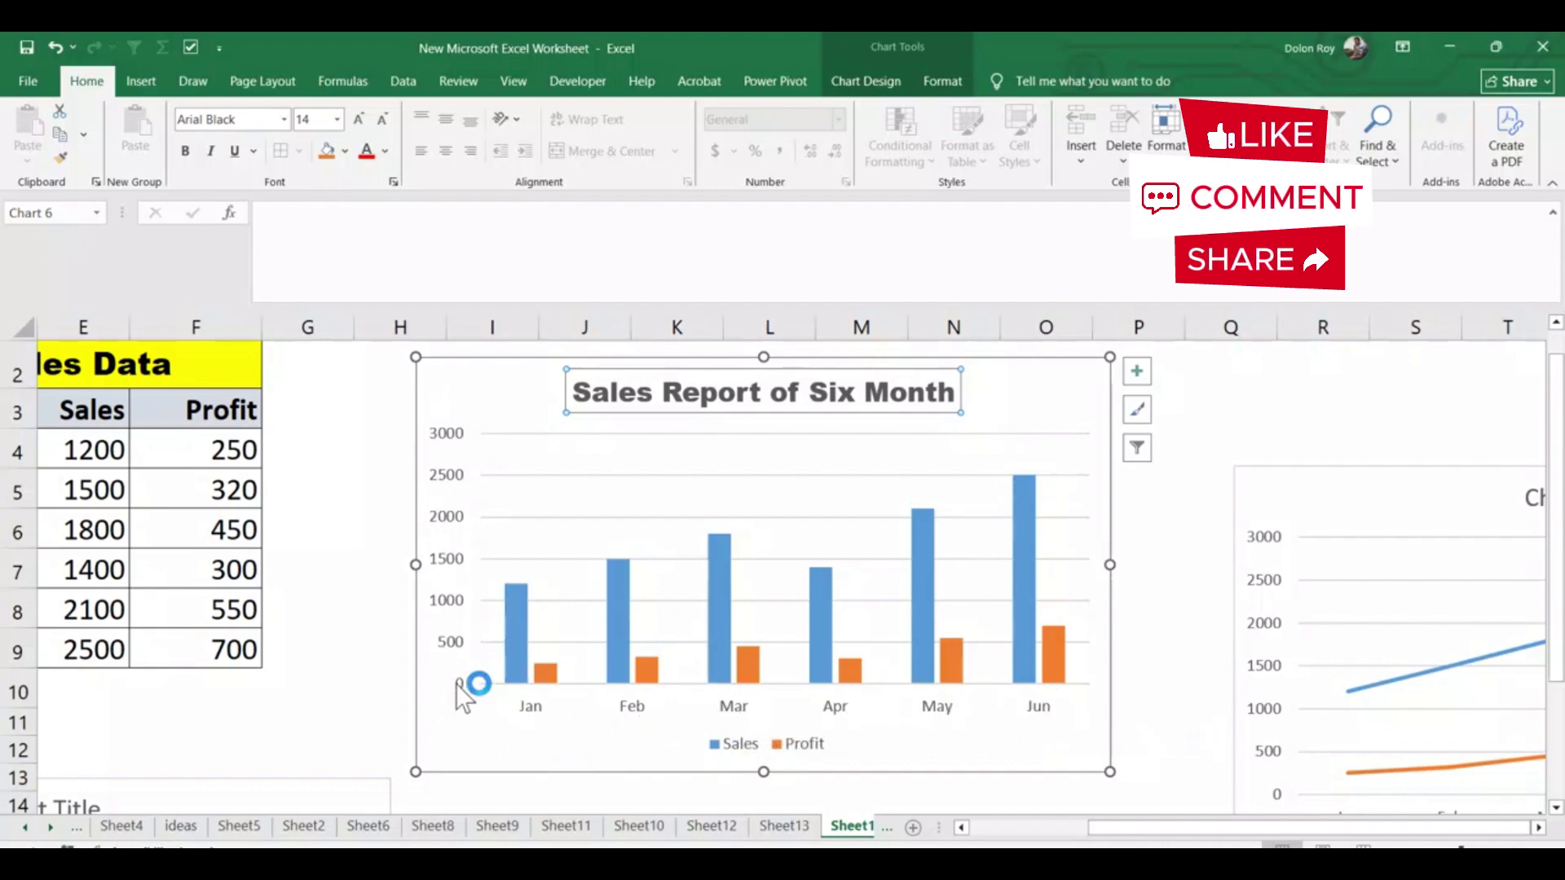
click(504, 621)
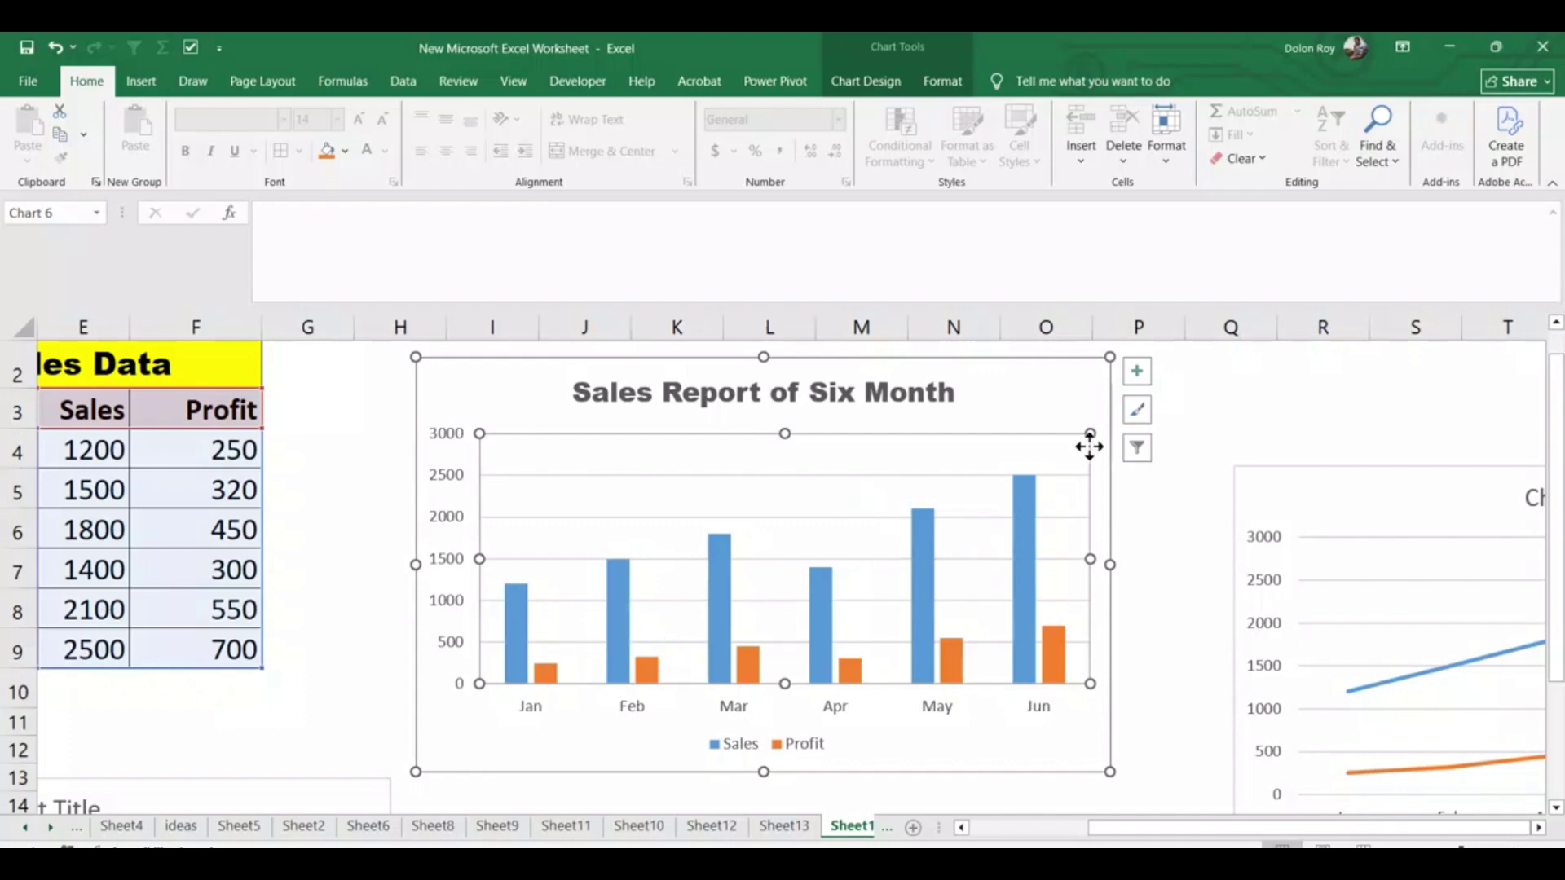
click(1136, 373)
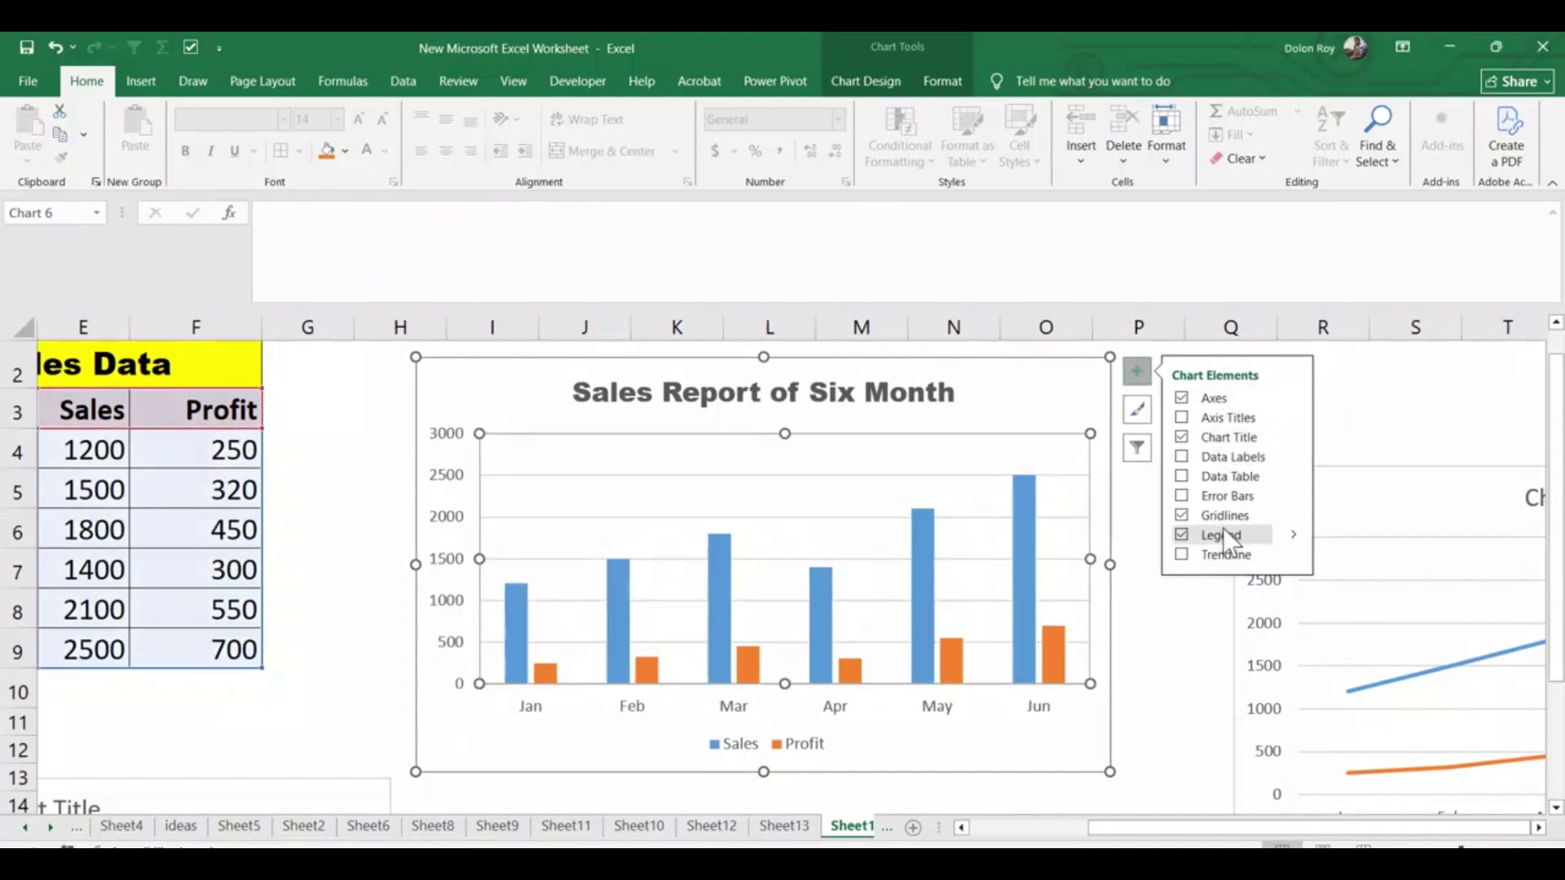
click(1179, 457)
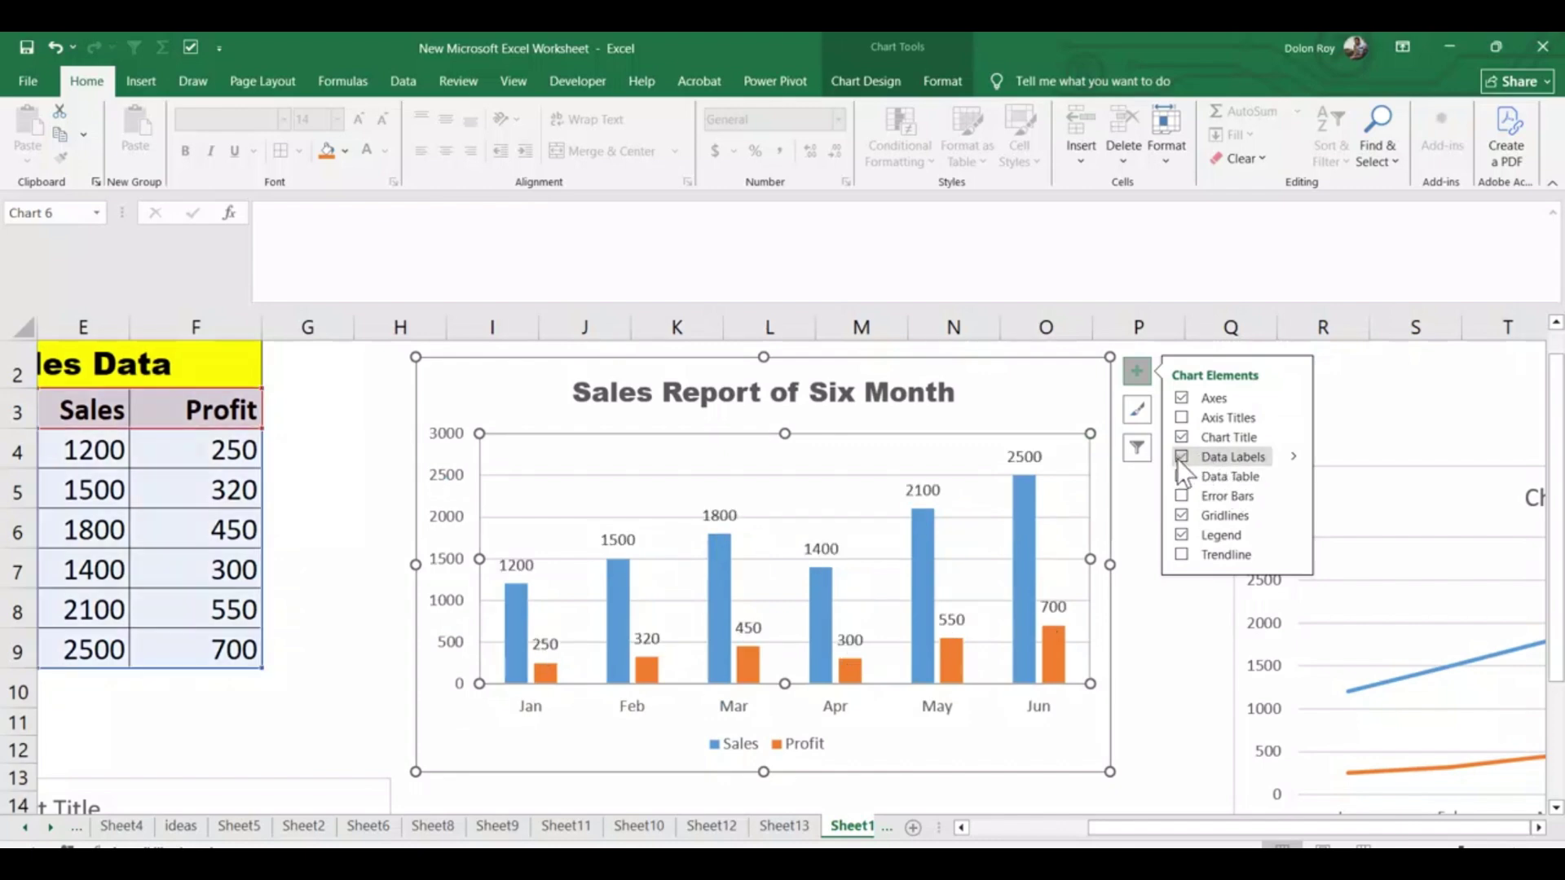
click(1175, 717)
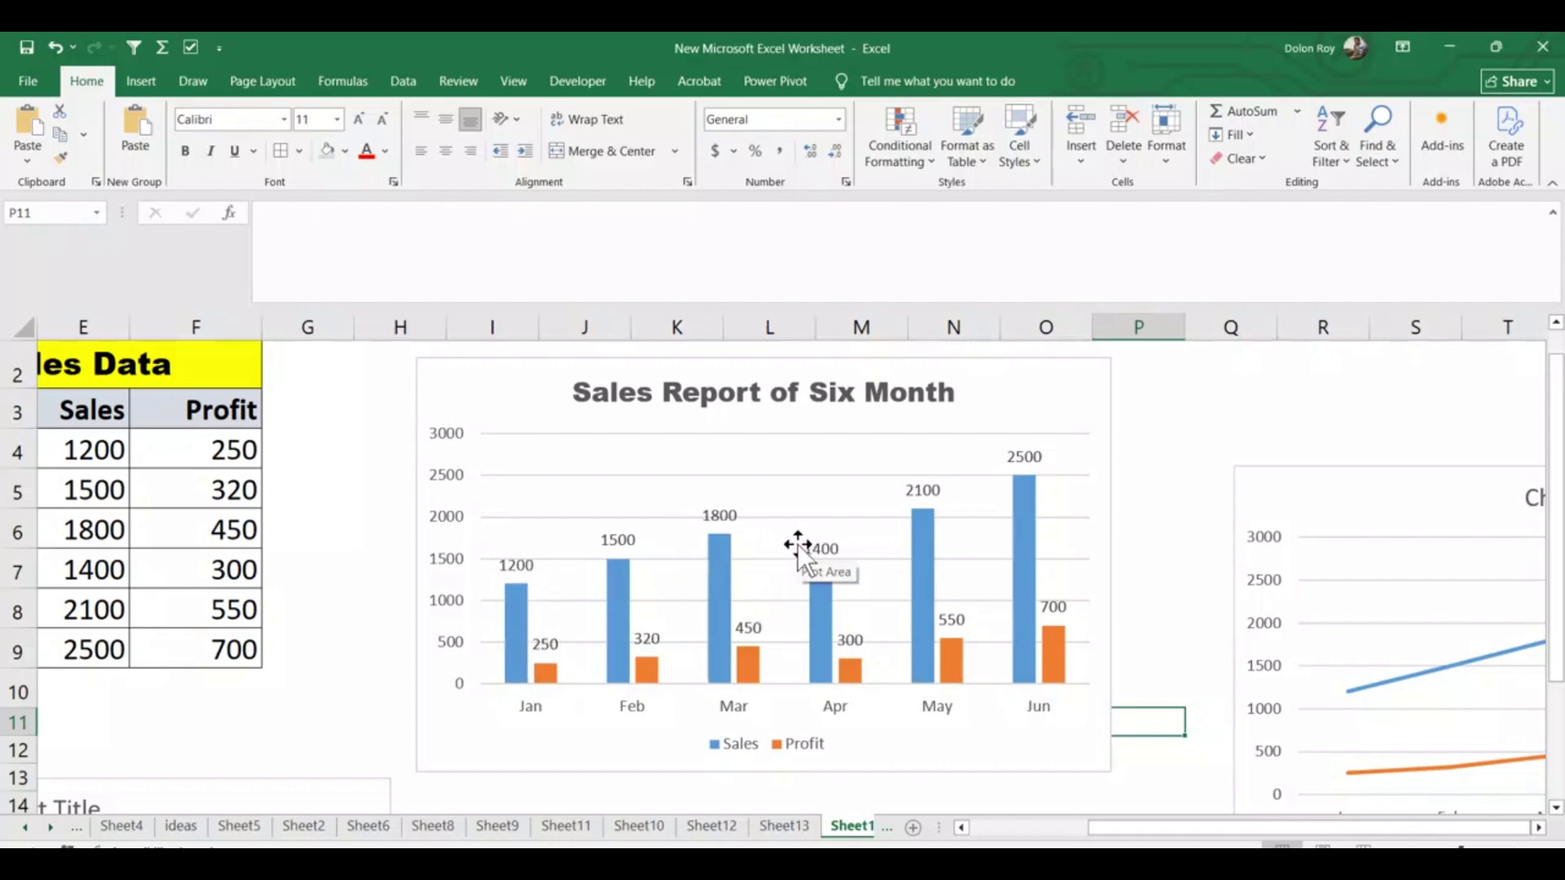
- Remove the gridlines from the column chart
click(874, 453)
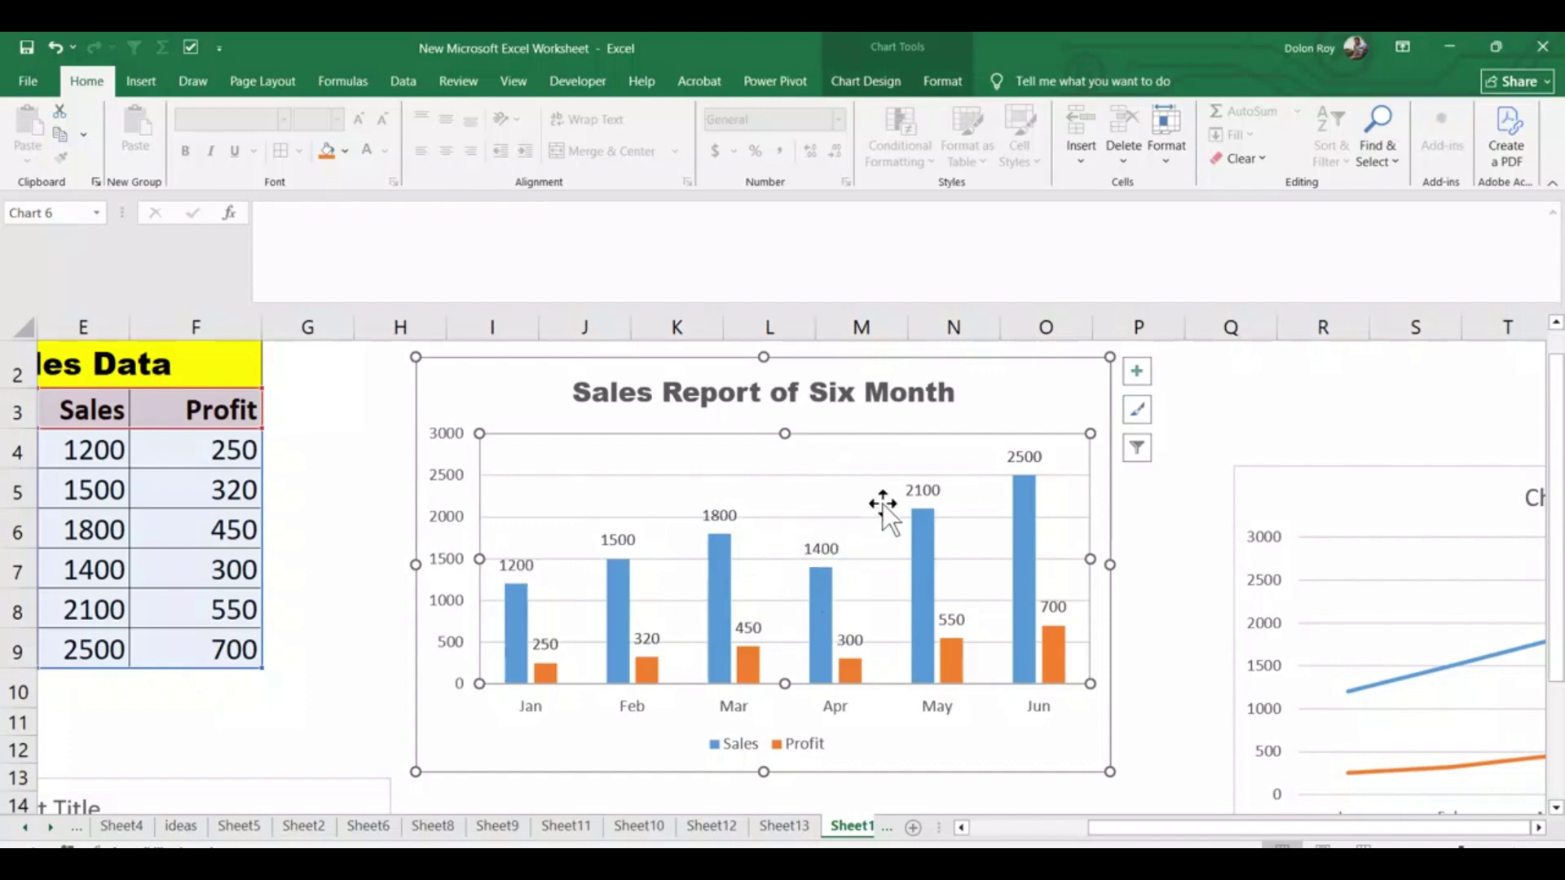
click(1146, 375)
click(1182, 514)
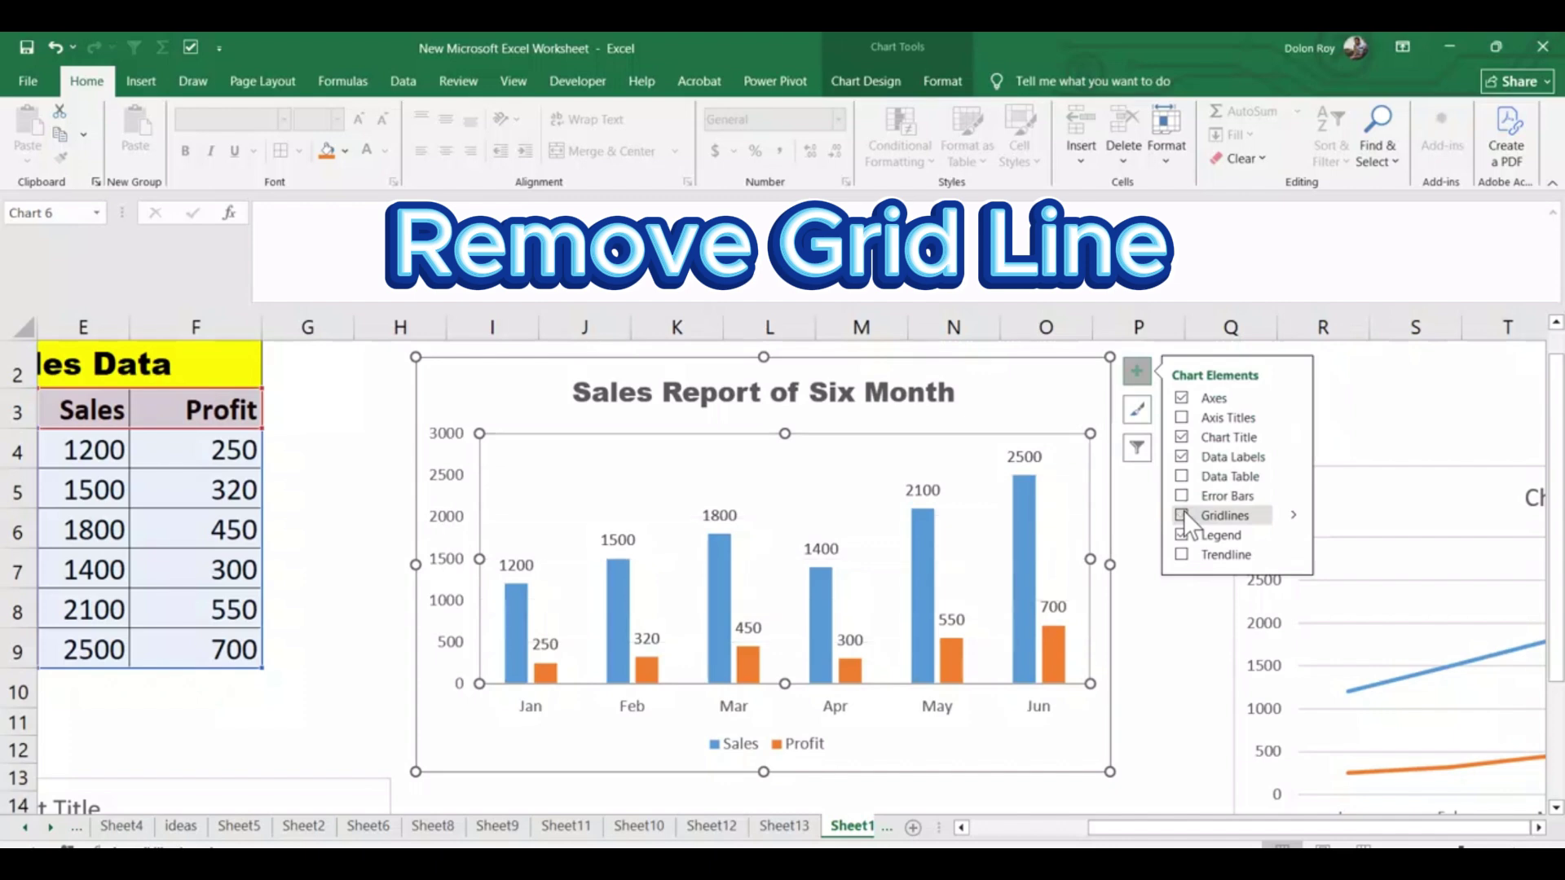
click(1149, 618)
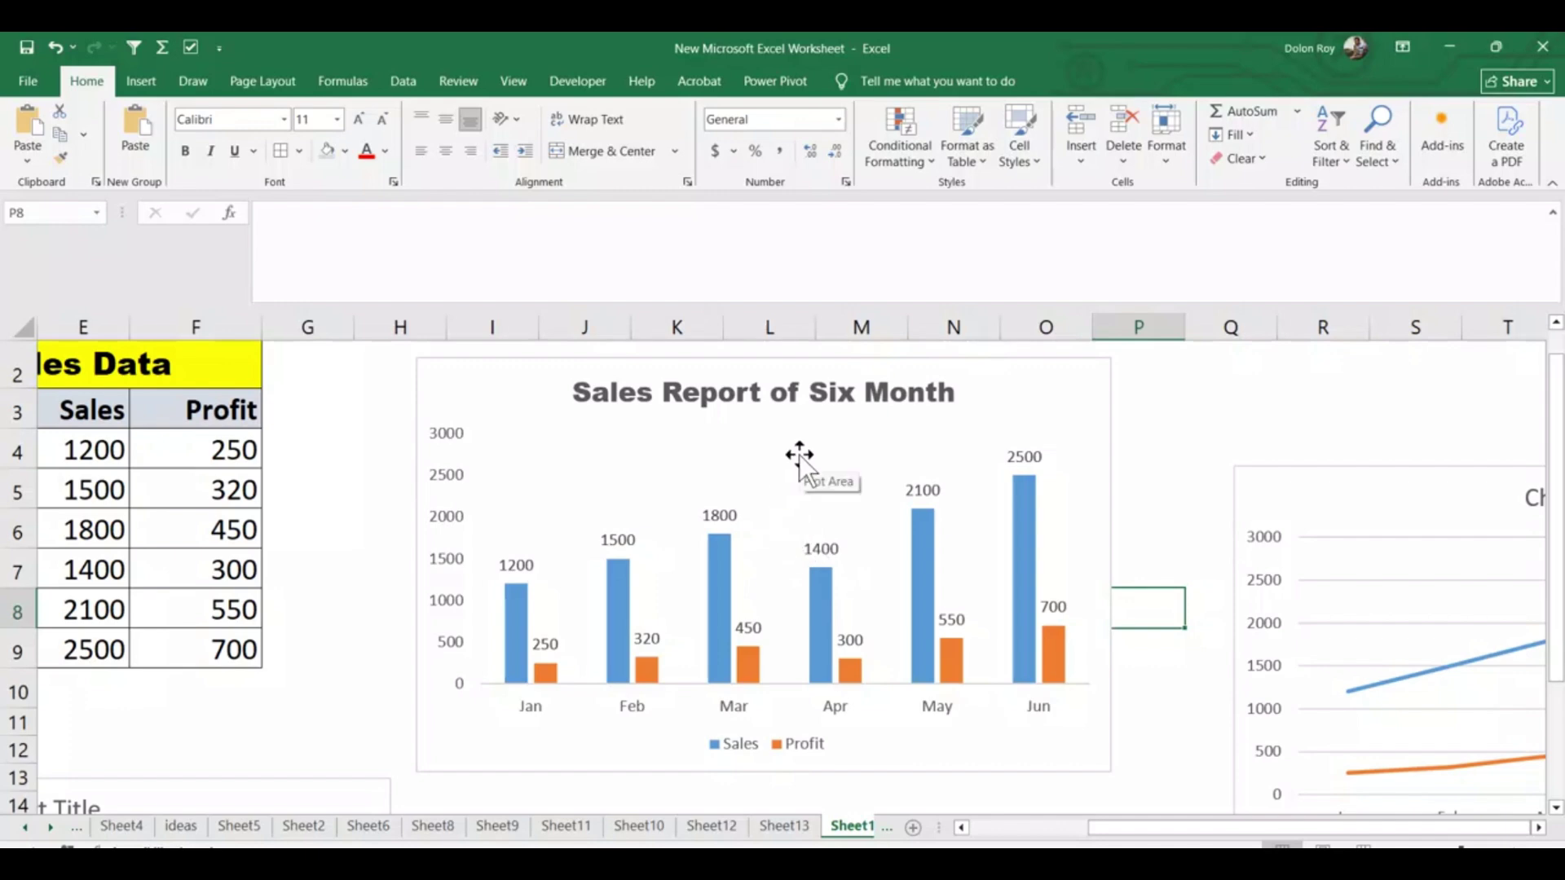
- Examine the chart elements, chart styles and color palettes offered for the column chart
click(1017, 408)
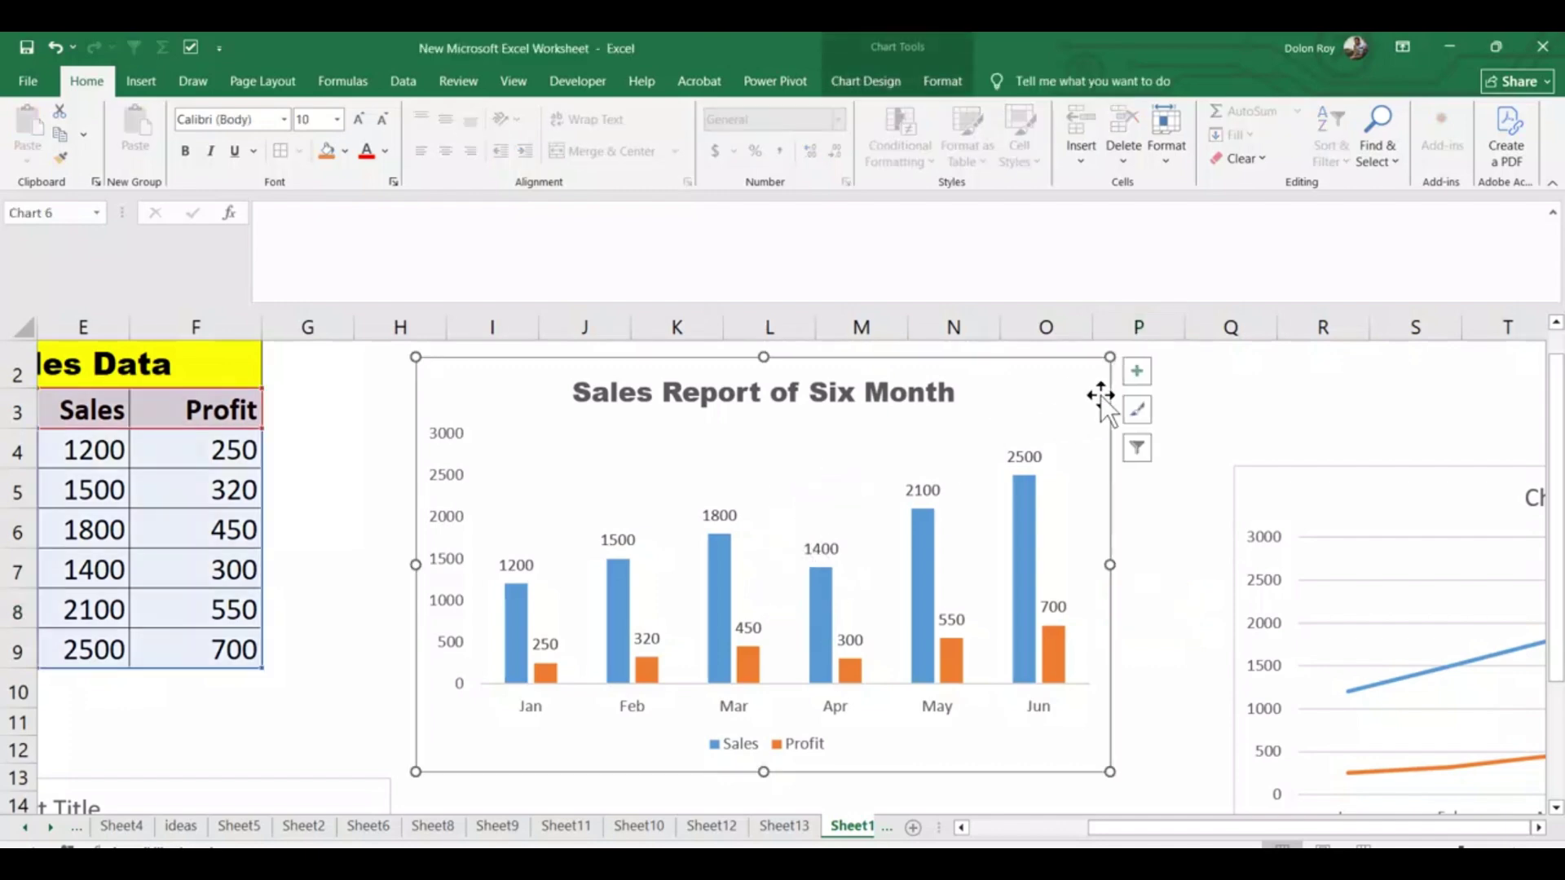
click(1130, 380)
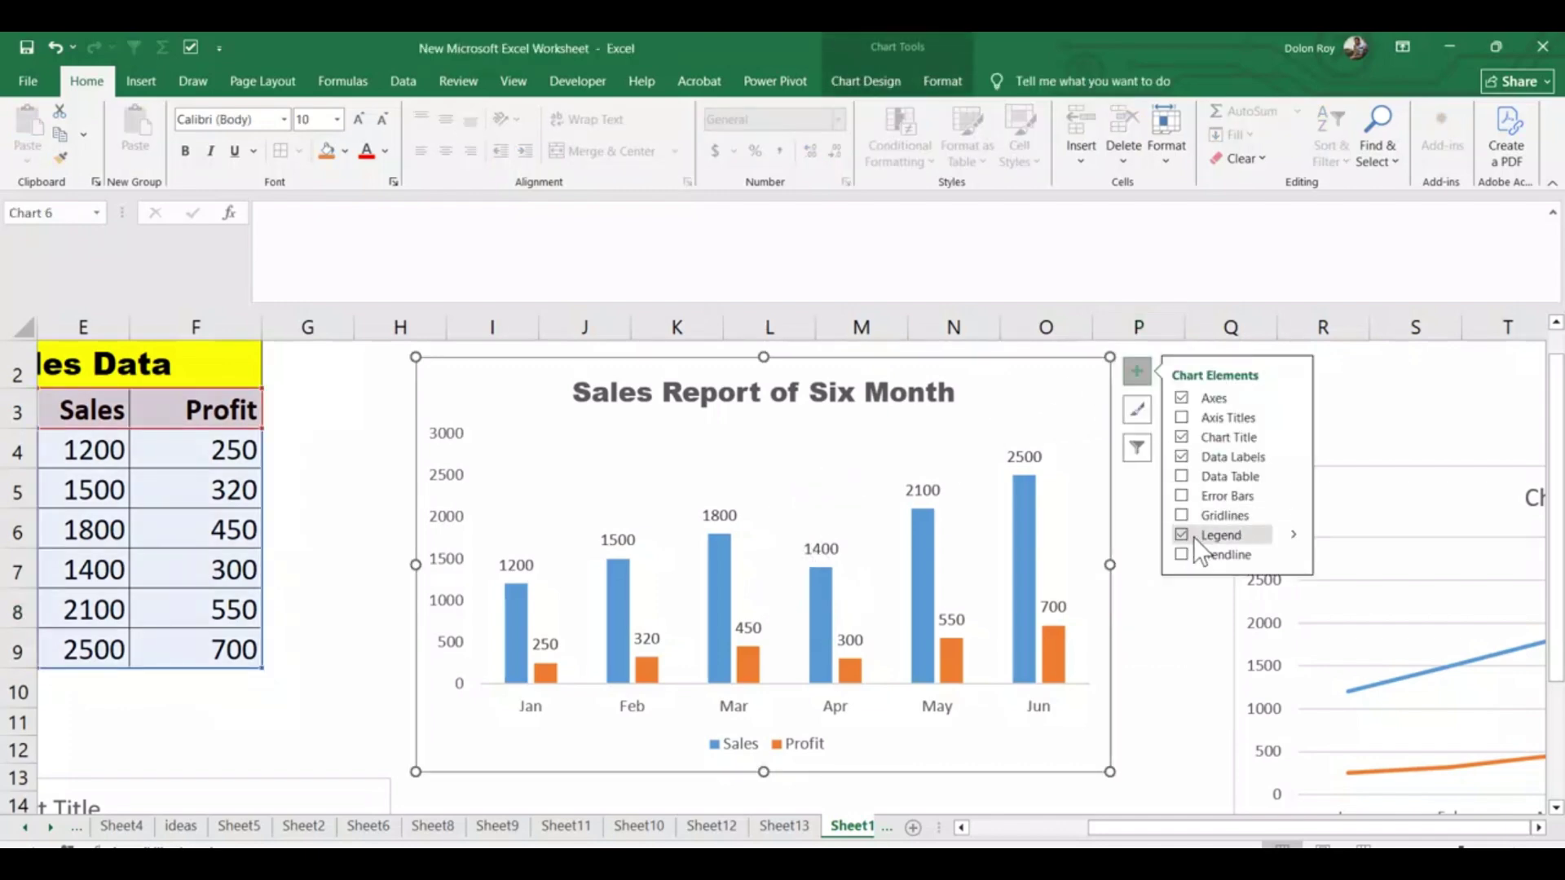
click(1169, 604)
click(1090, 388)
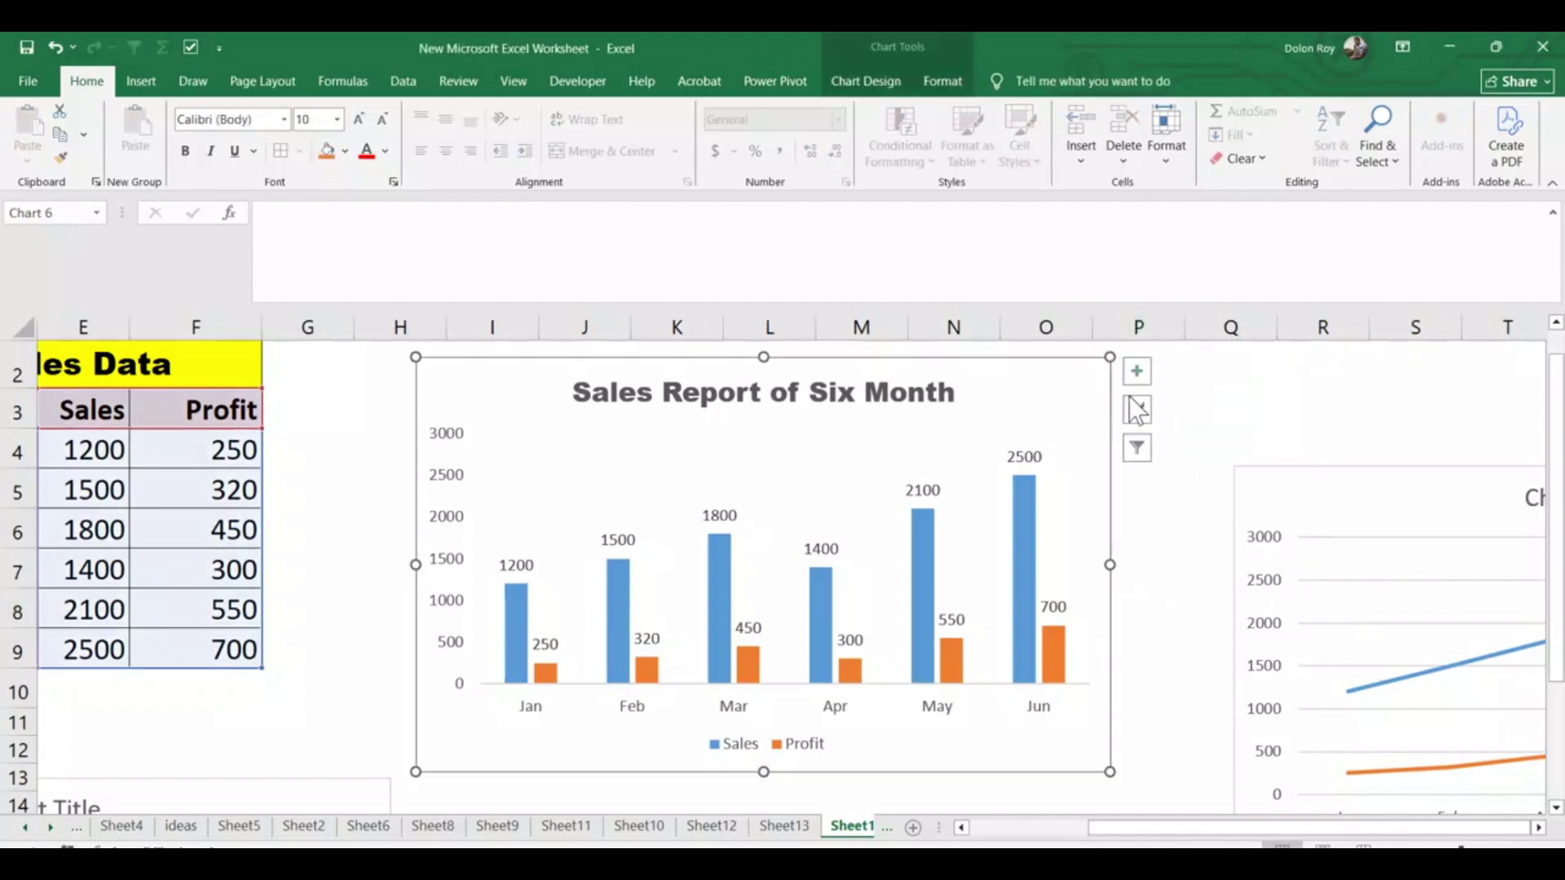
click(1136, 415)
scroll(1279, 521, down, 5)
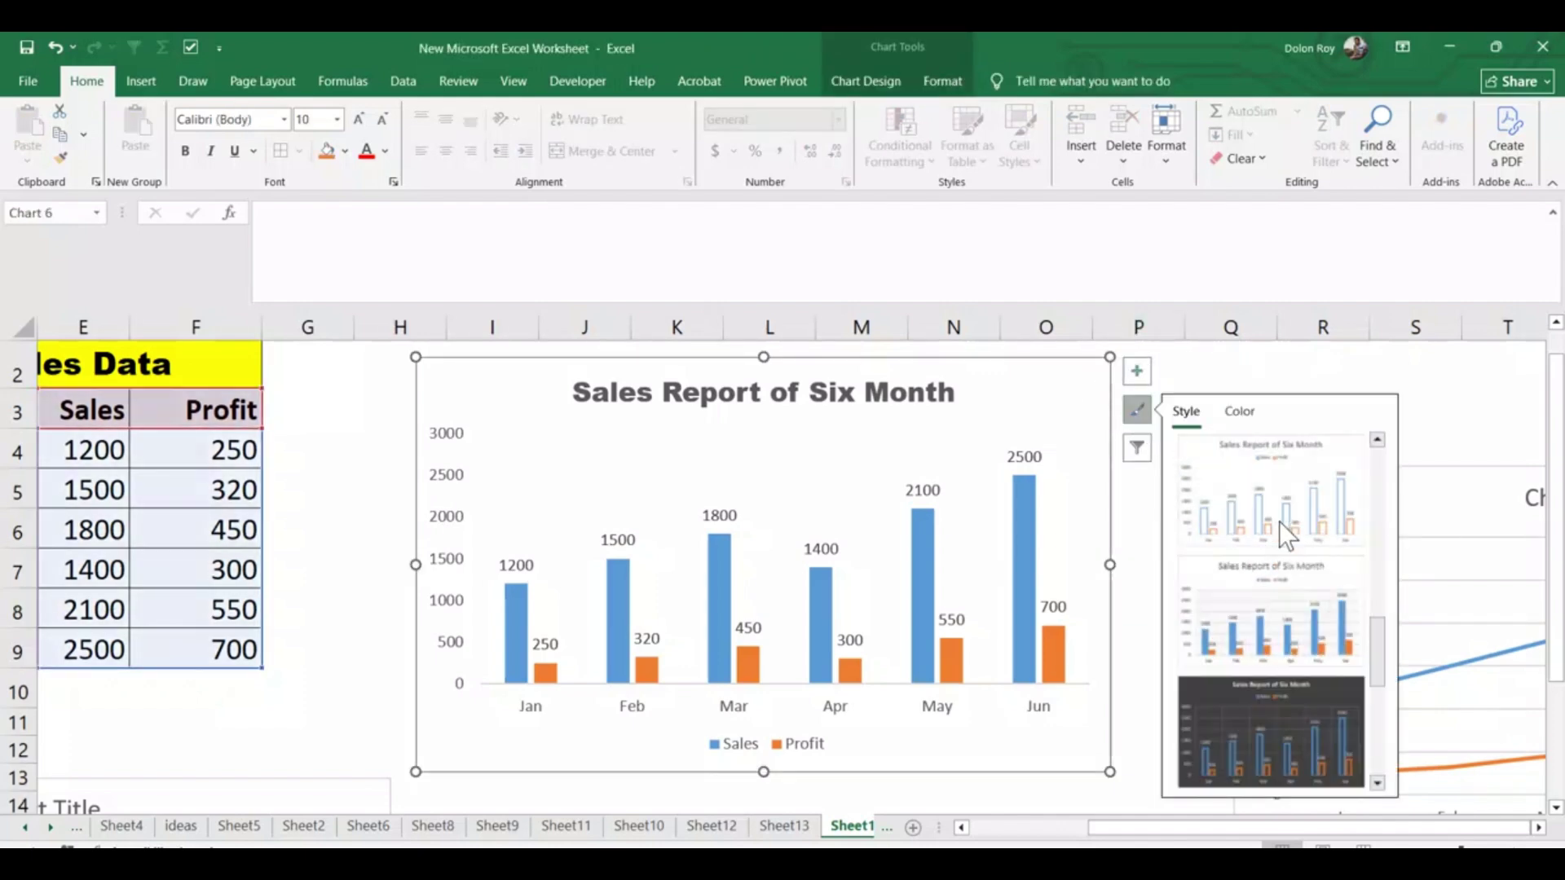
click(1240, 411)
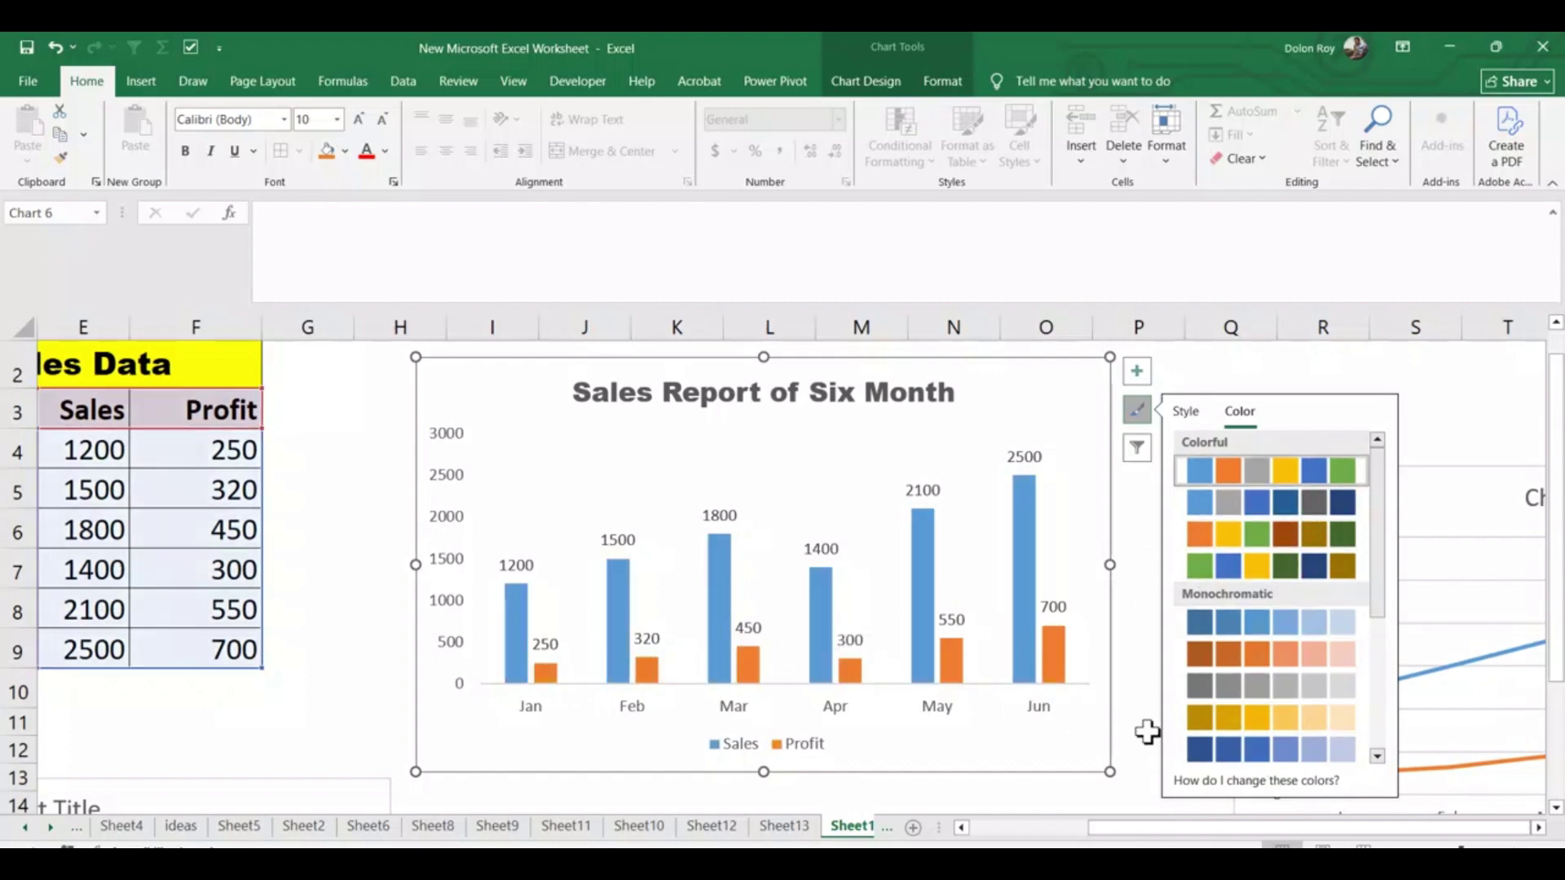
click(1136, 681)
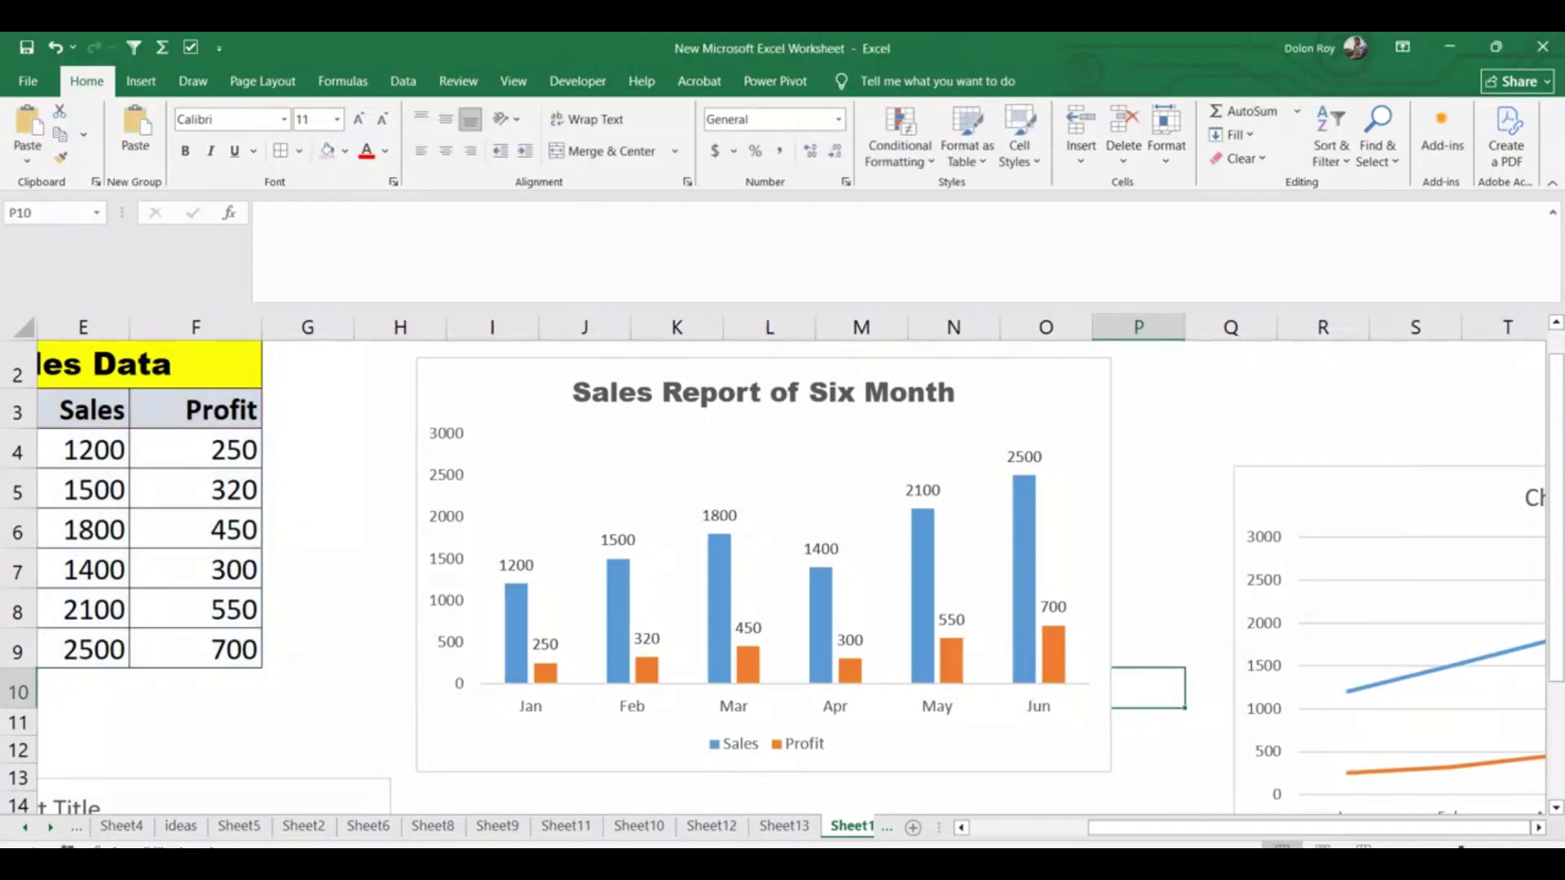
- Move the line chart up beside the column chart, roughly level with its top, and add data labels to both lines
click(1538, 827)
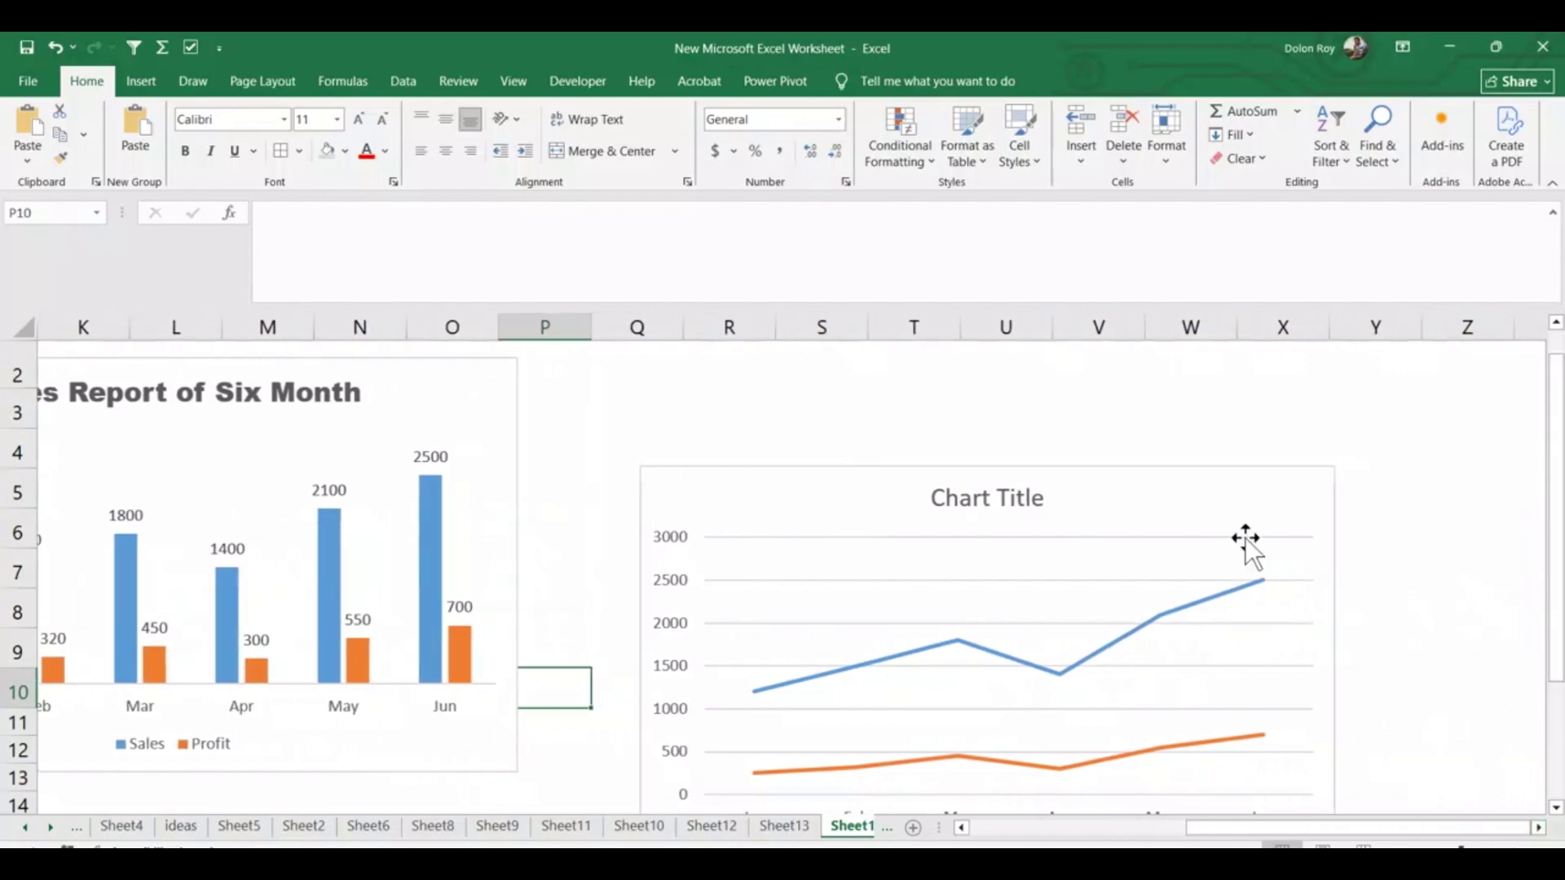
click(1171, 487)
drag(1166, 452, 1156, 379)
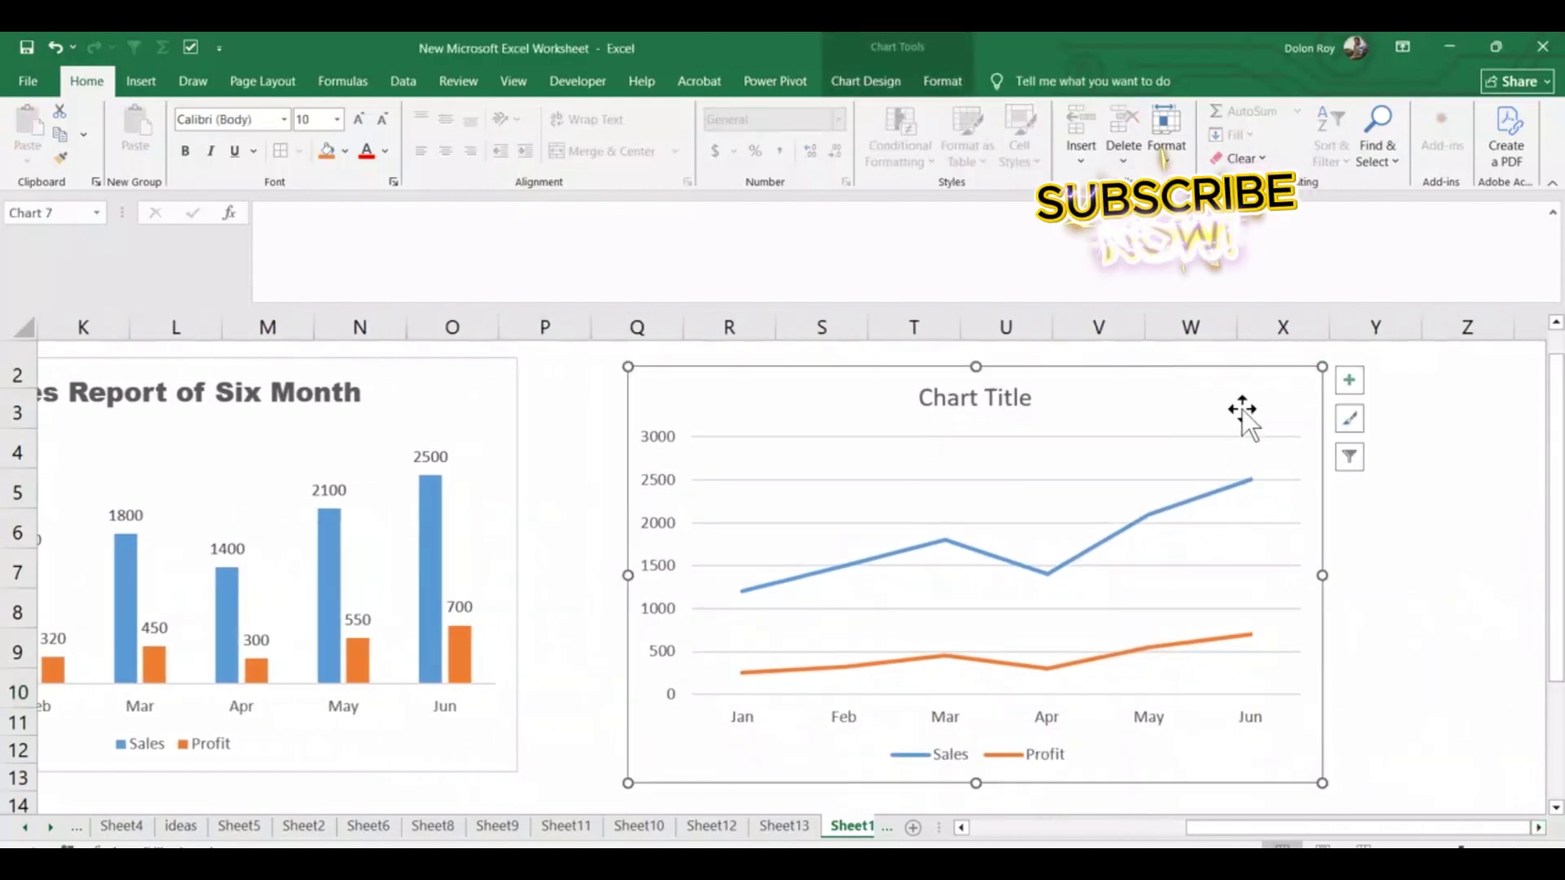
click(1348, 388)
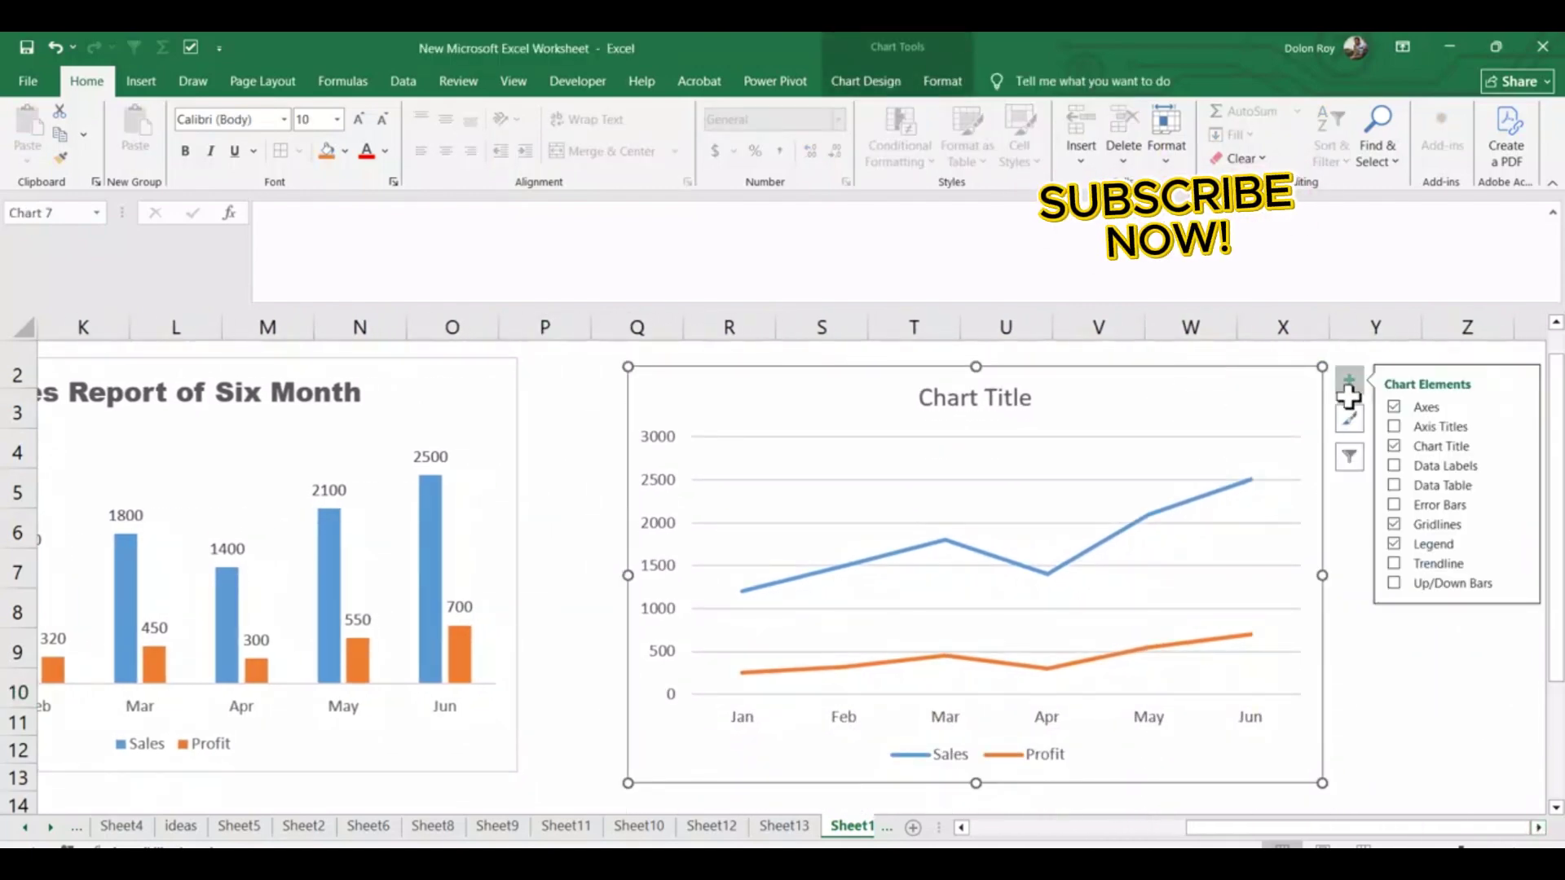
click(1392, 462)
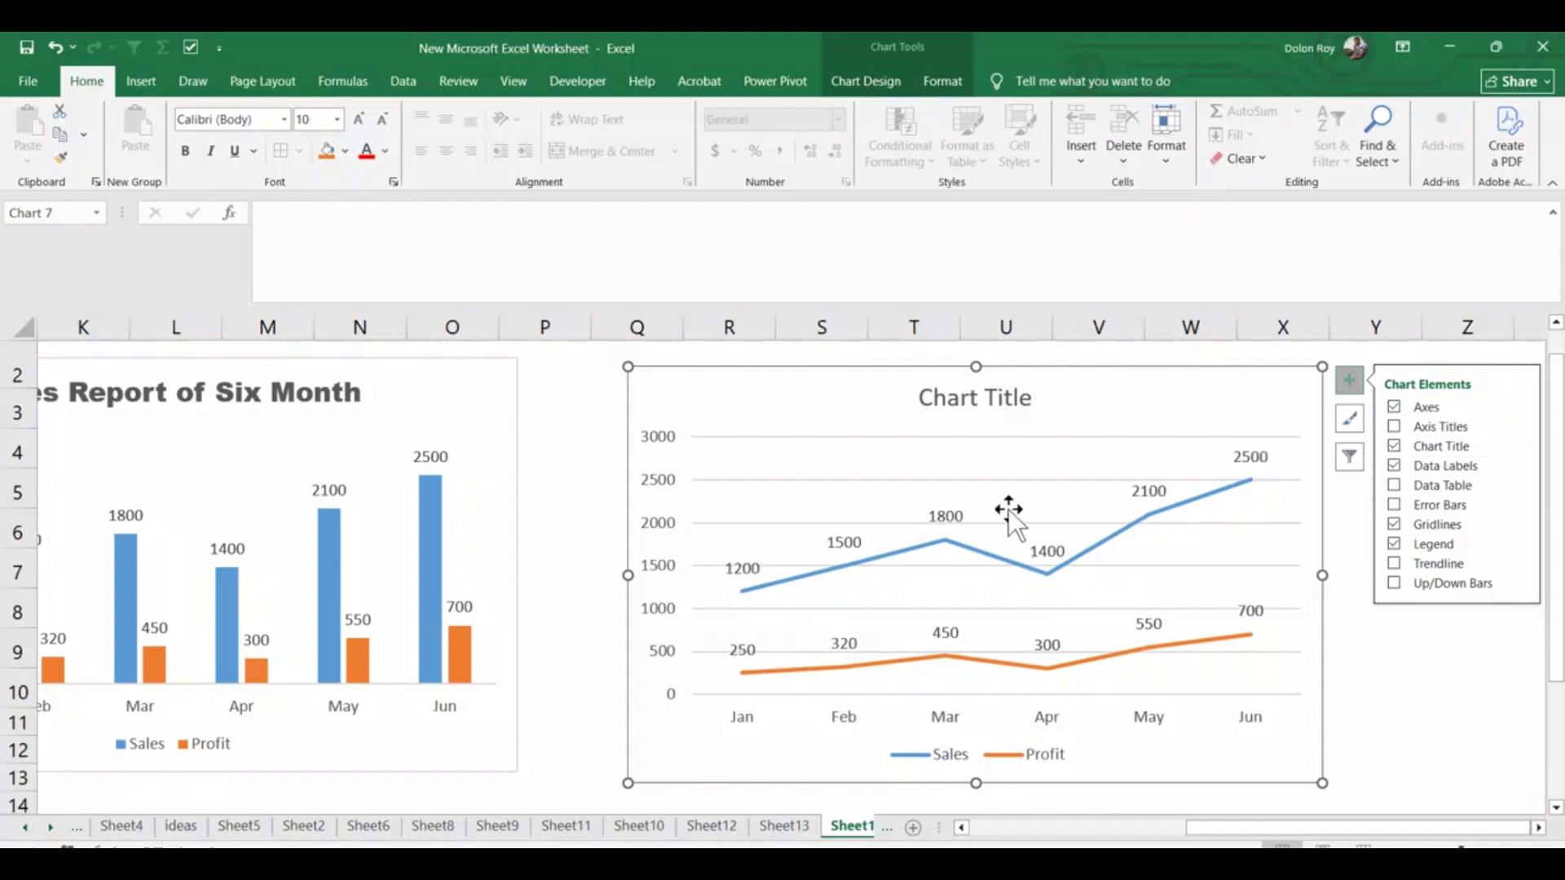
- Replace the line chart's placeholder title with "Sales Report"
click(968, 399)
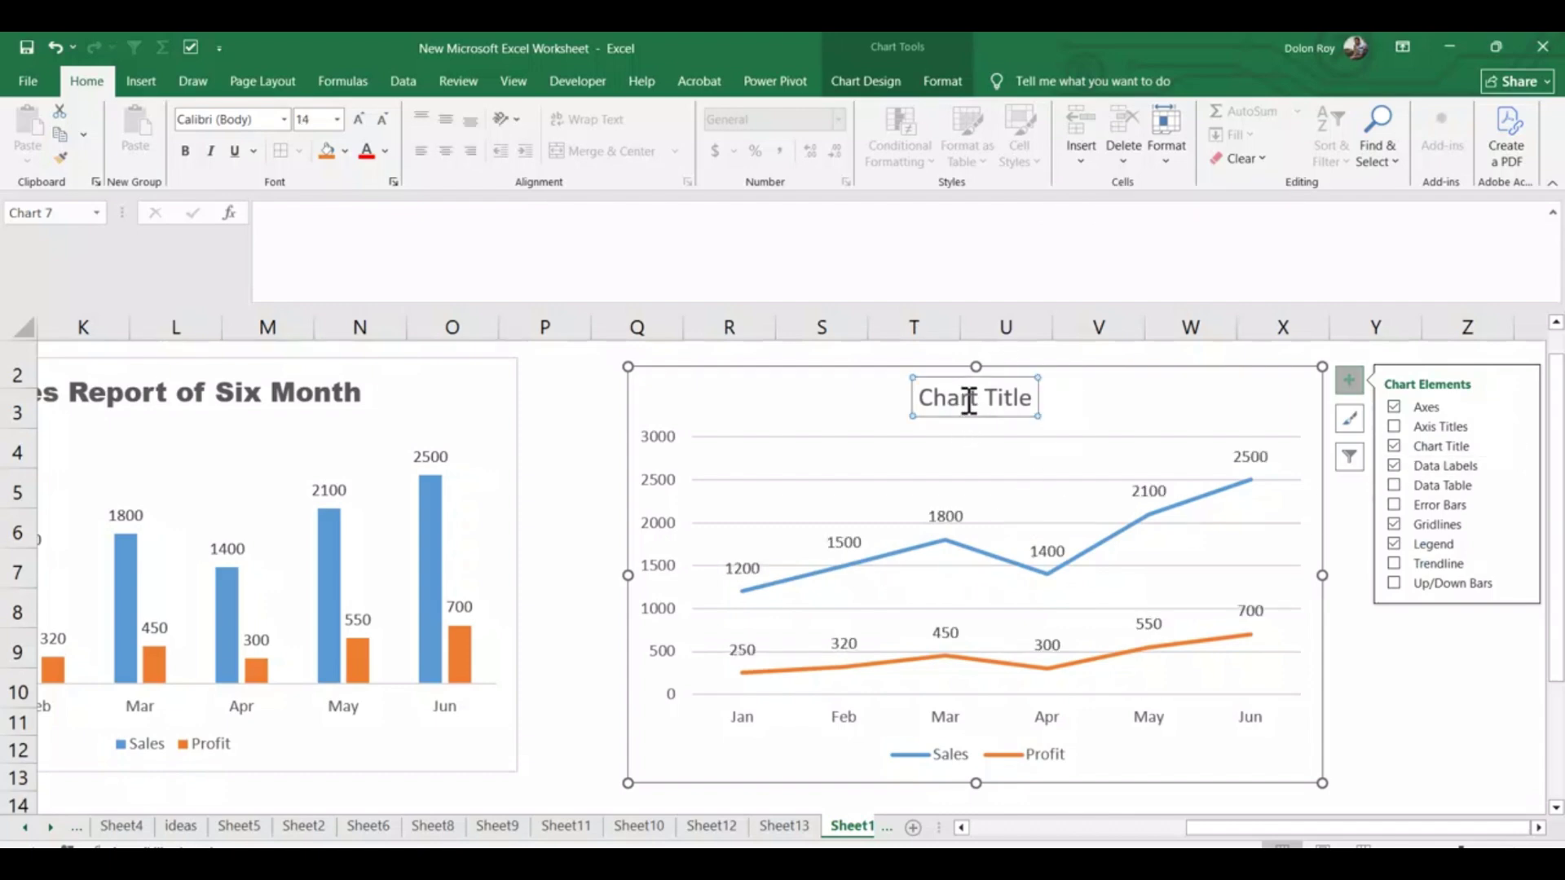
click(916, 398)
drag(926, 394, 1030, 402)
text(S)
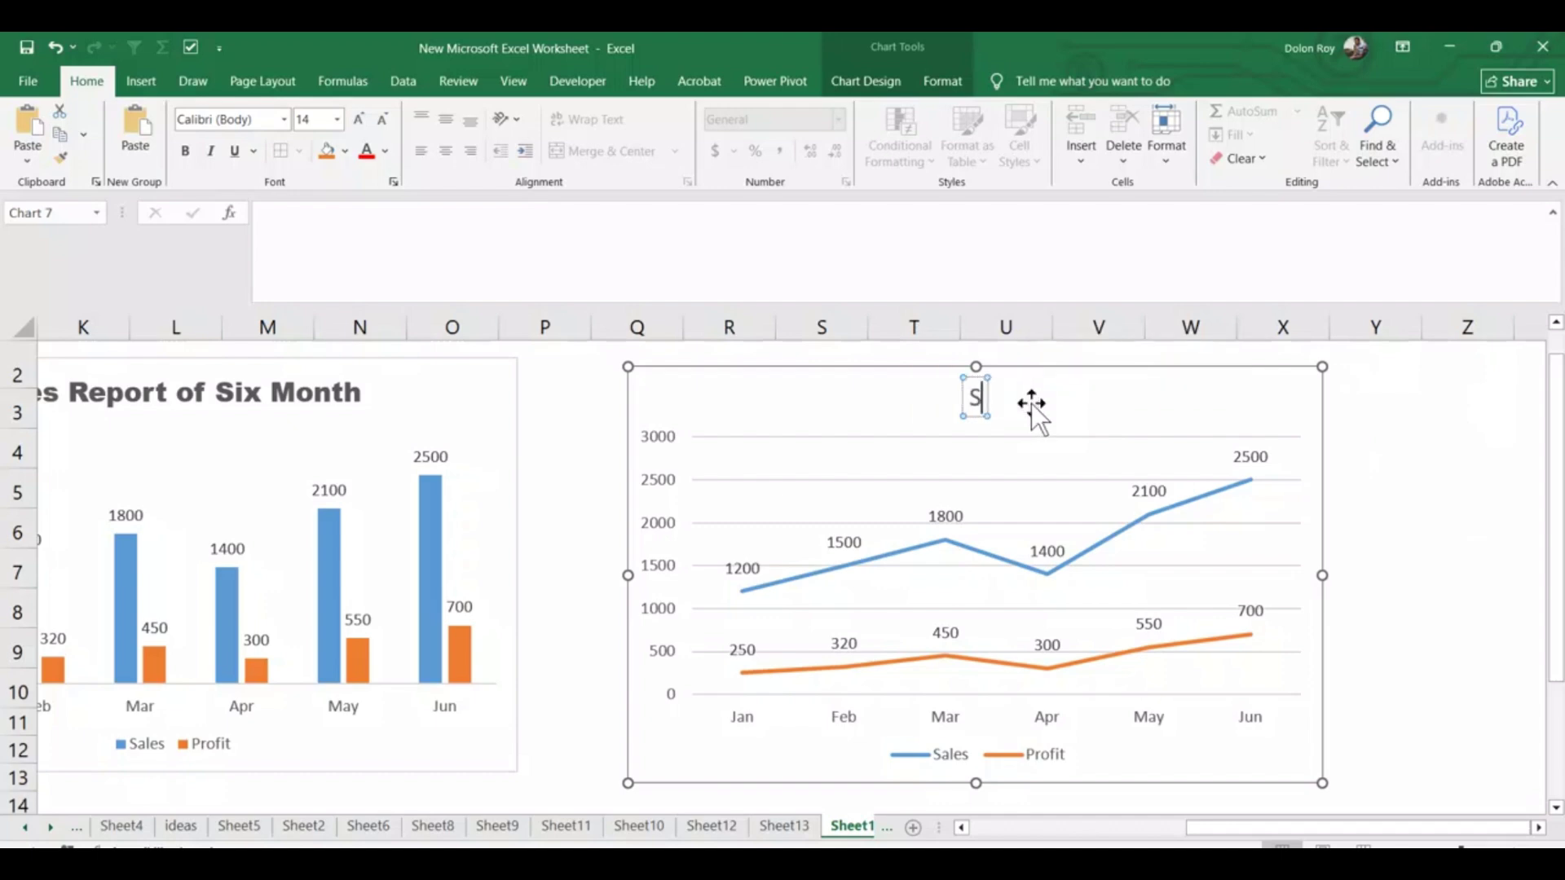
text(ales Rep)
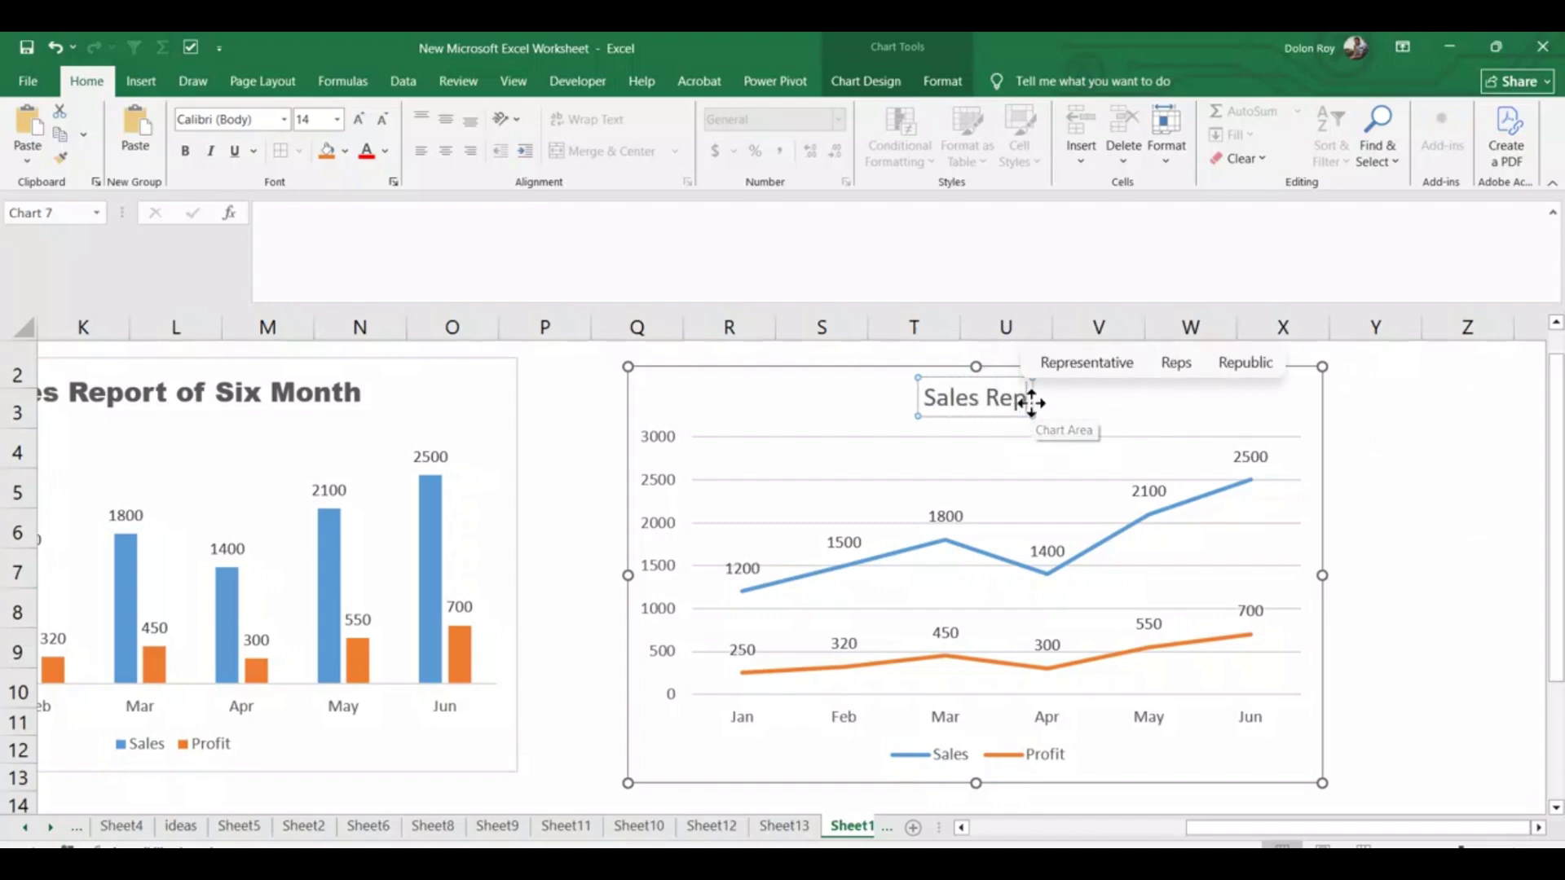
text(ort)
- Set the font of the line chart's whole title to Arial Black
key(ctrl+a)
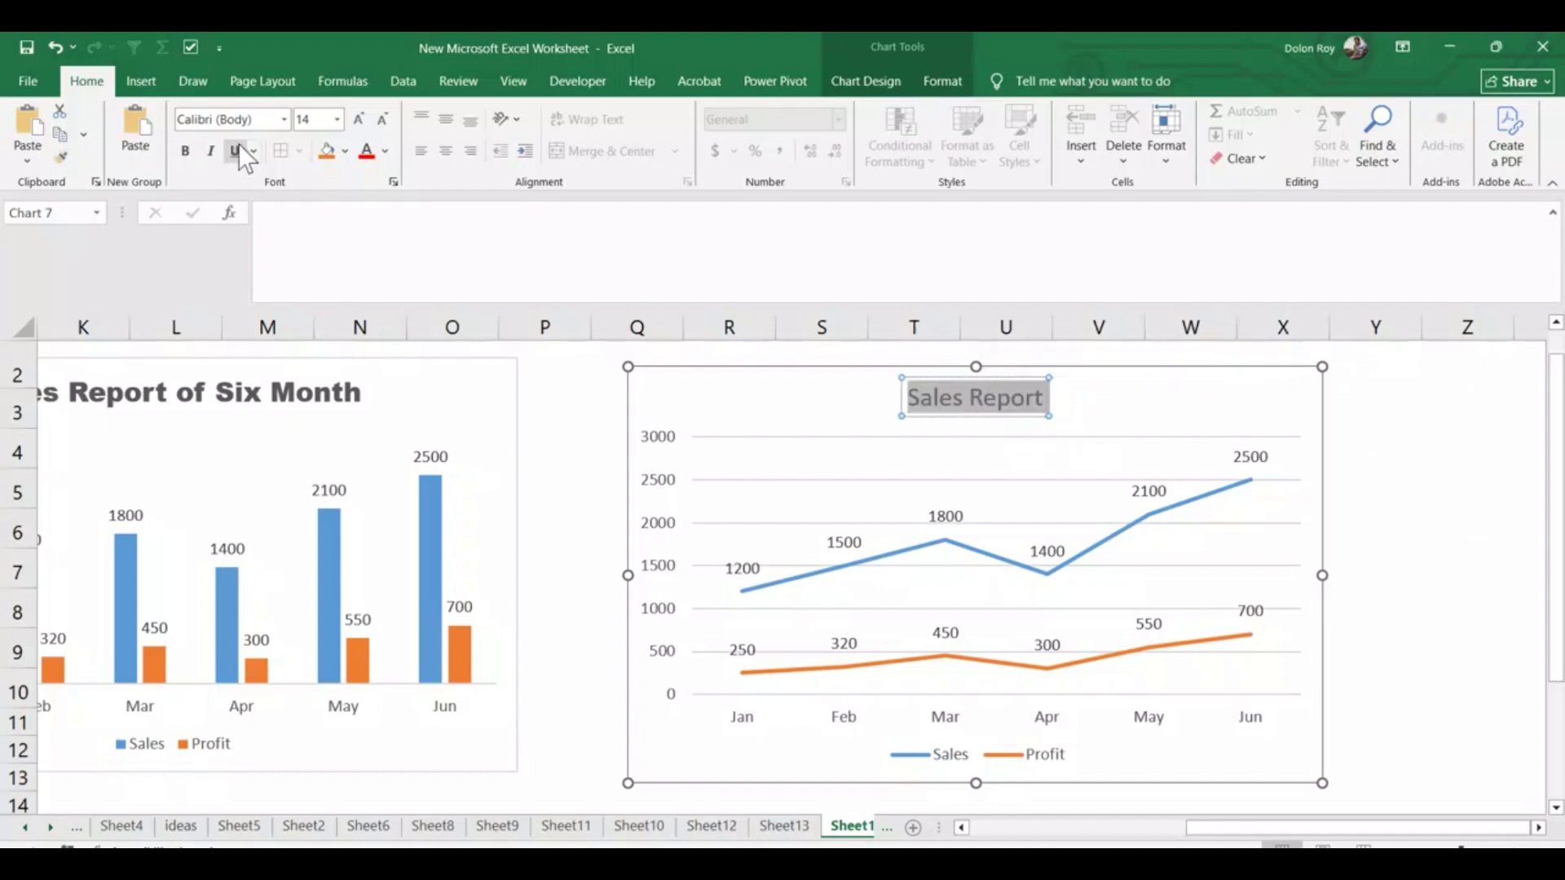
click(282, 119)
click(231, 243)
click(1435, 522)
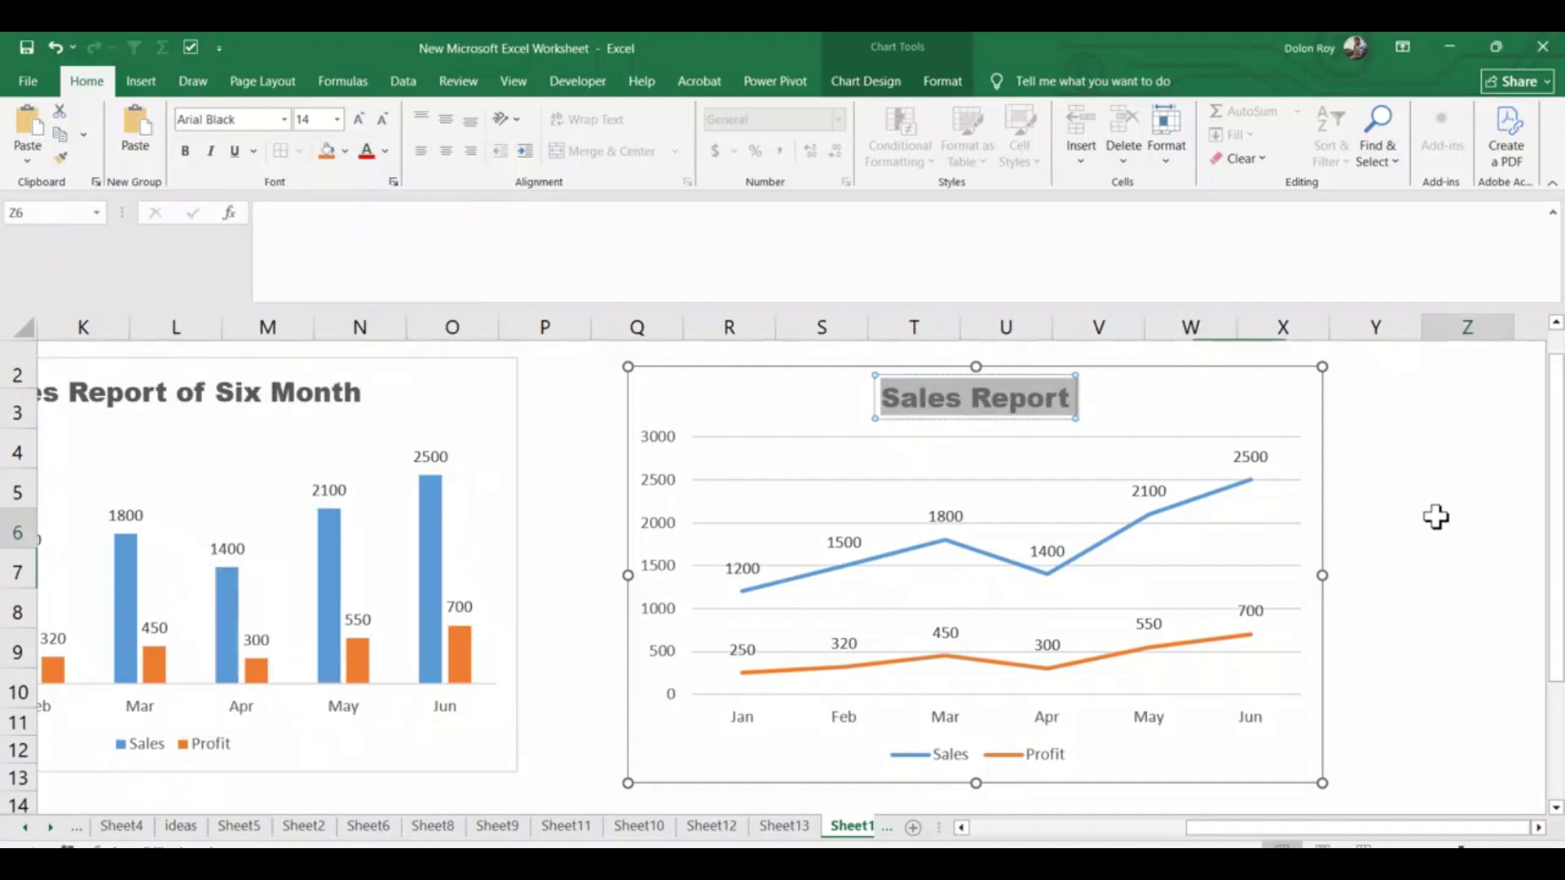
- Remove the gridlines from the line chart
click(1283, 560)
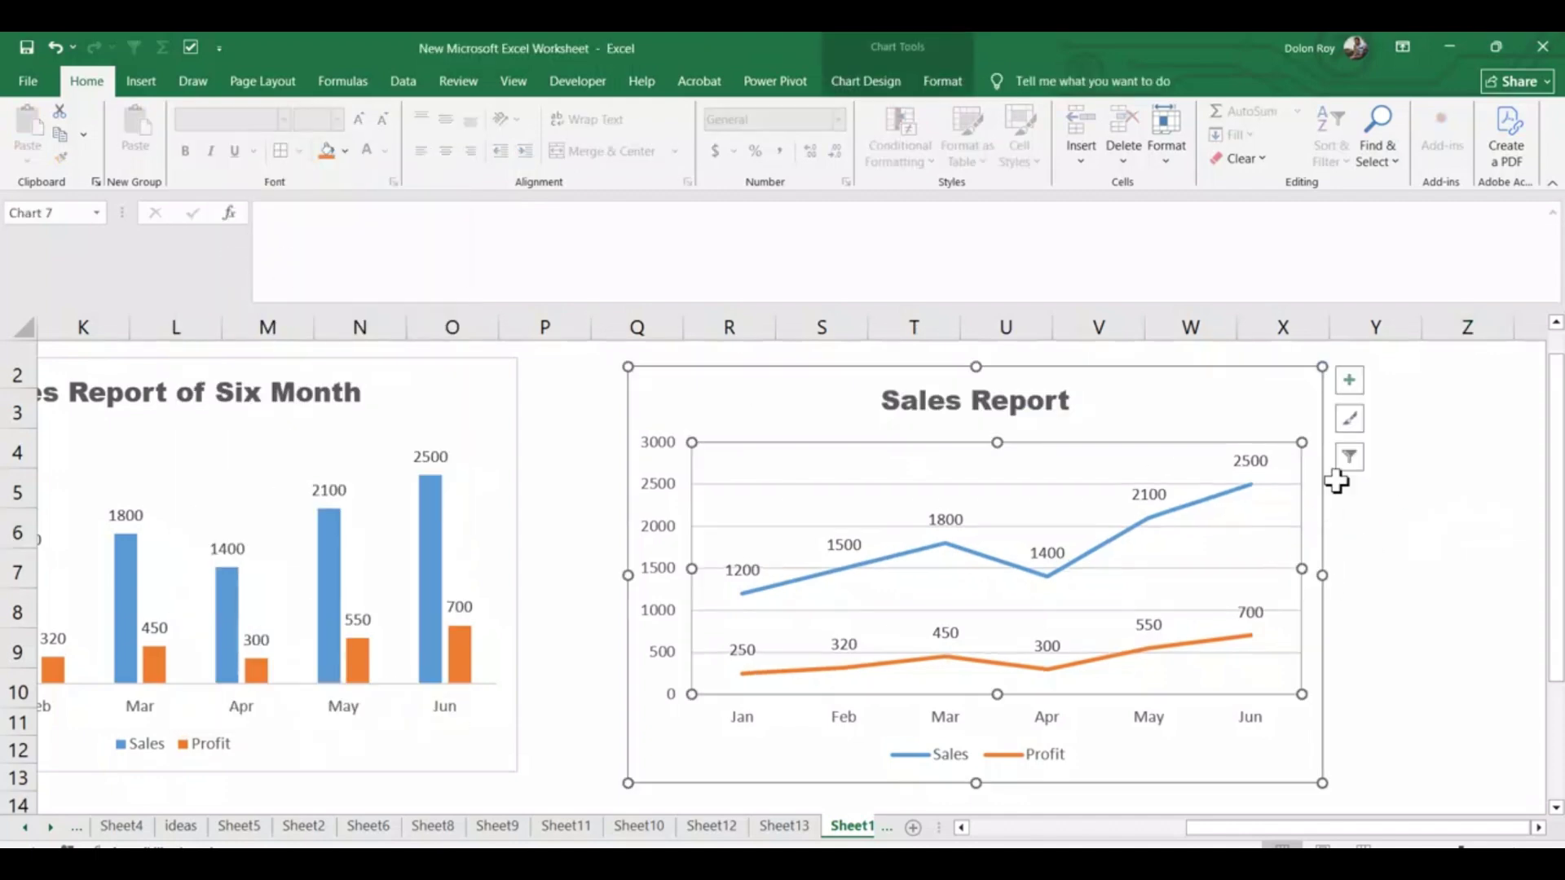
click(1353, 384)
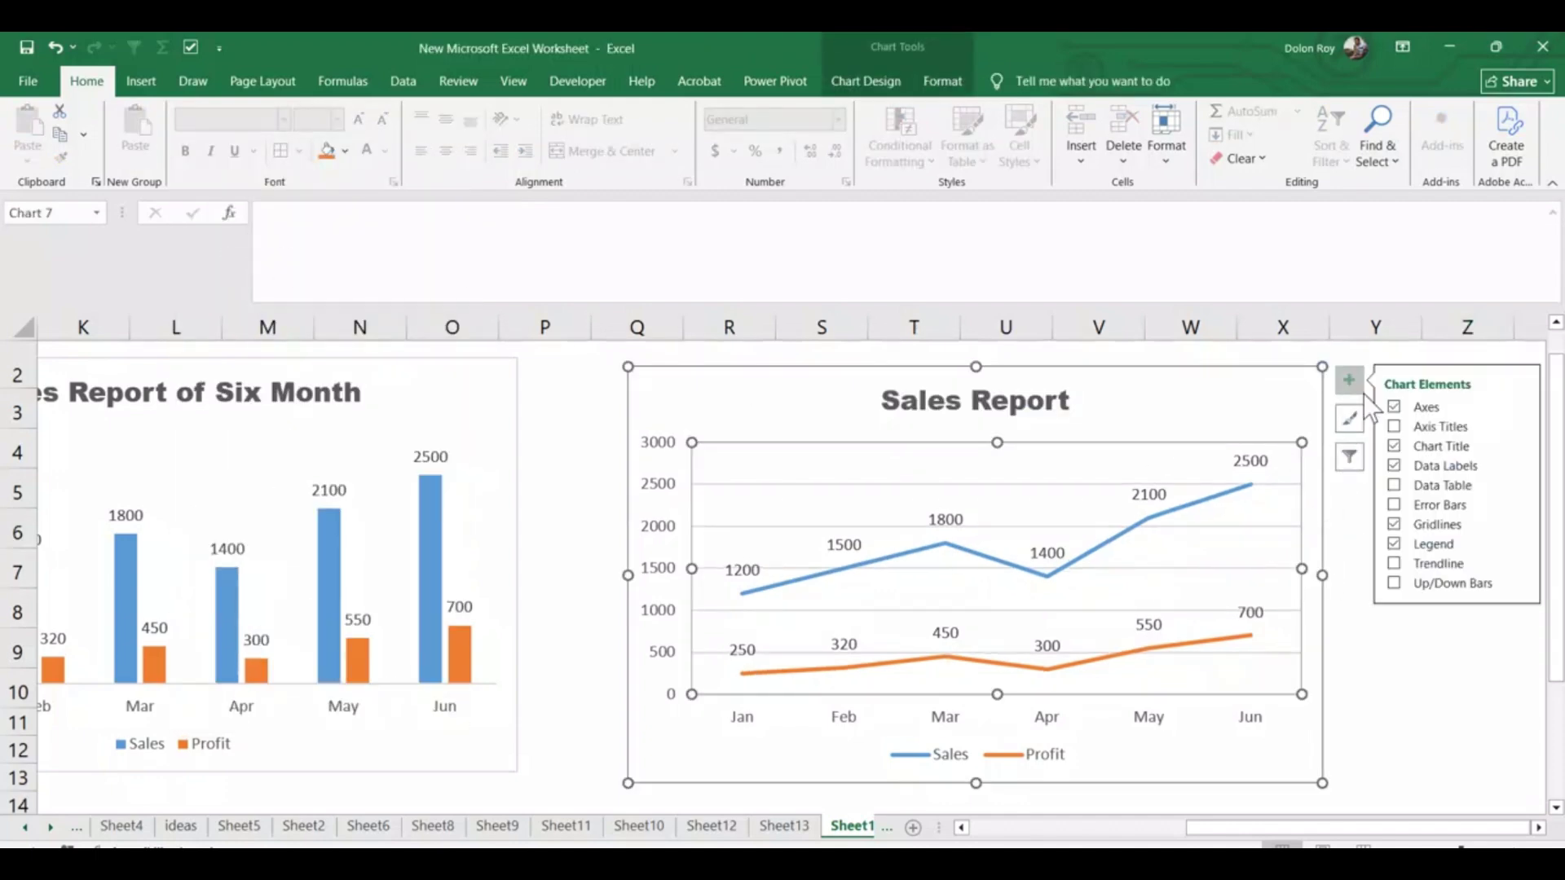
click(1394, 524)
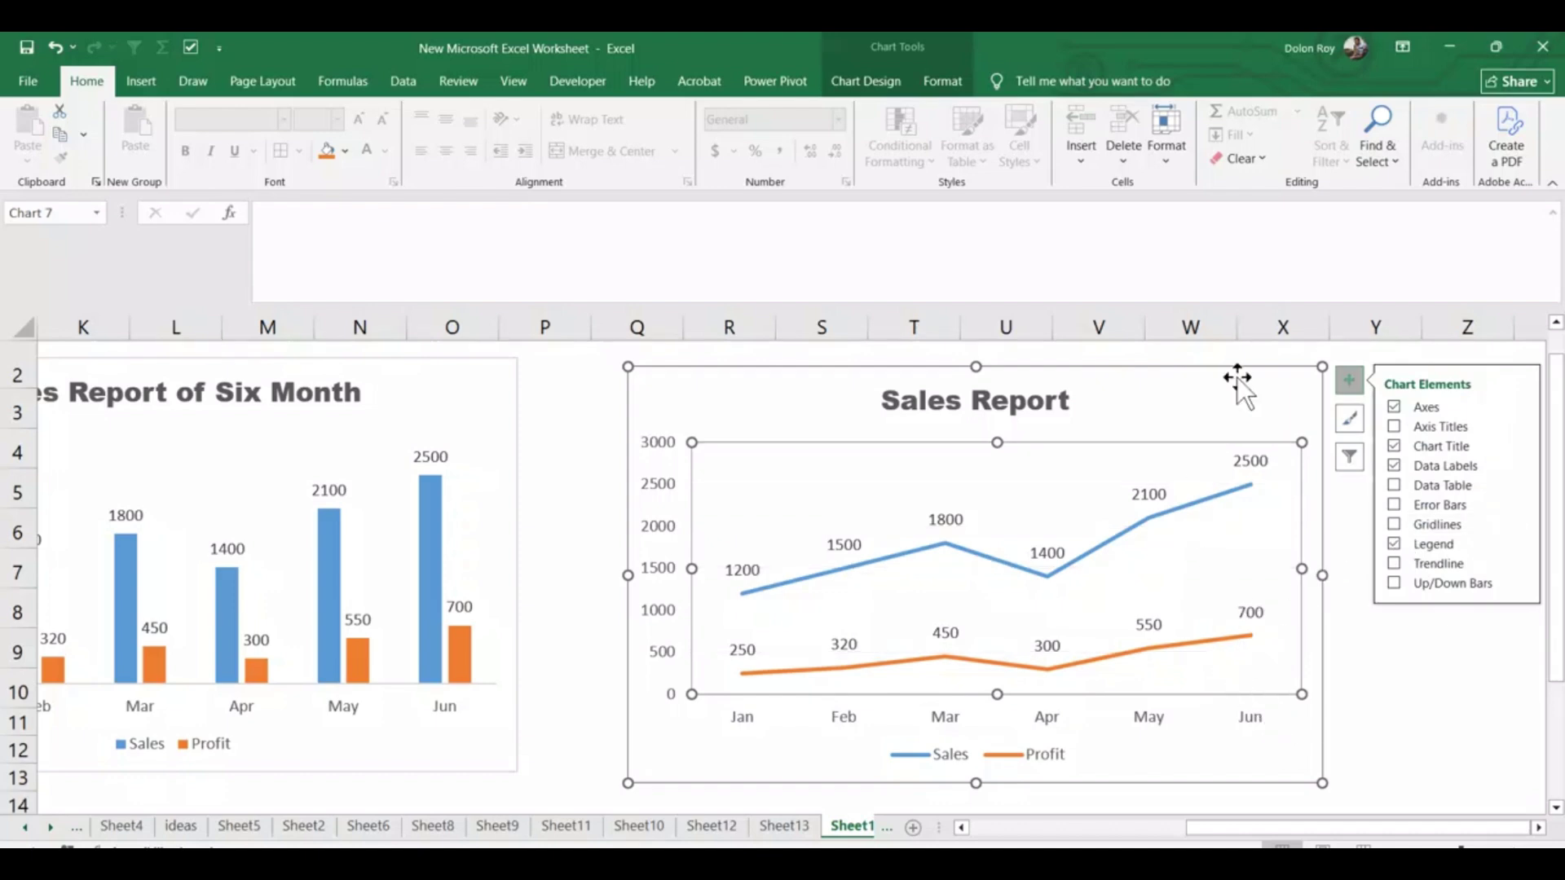
- Recolor the line chart's series with the first monochromatic blue palette
click(1350, 419)
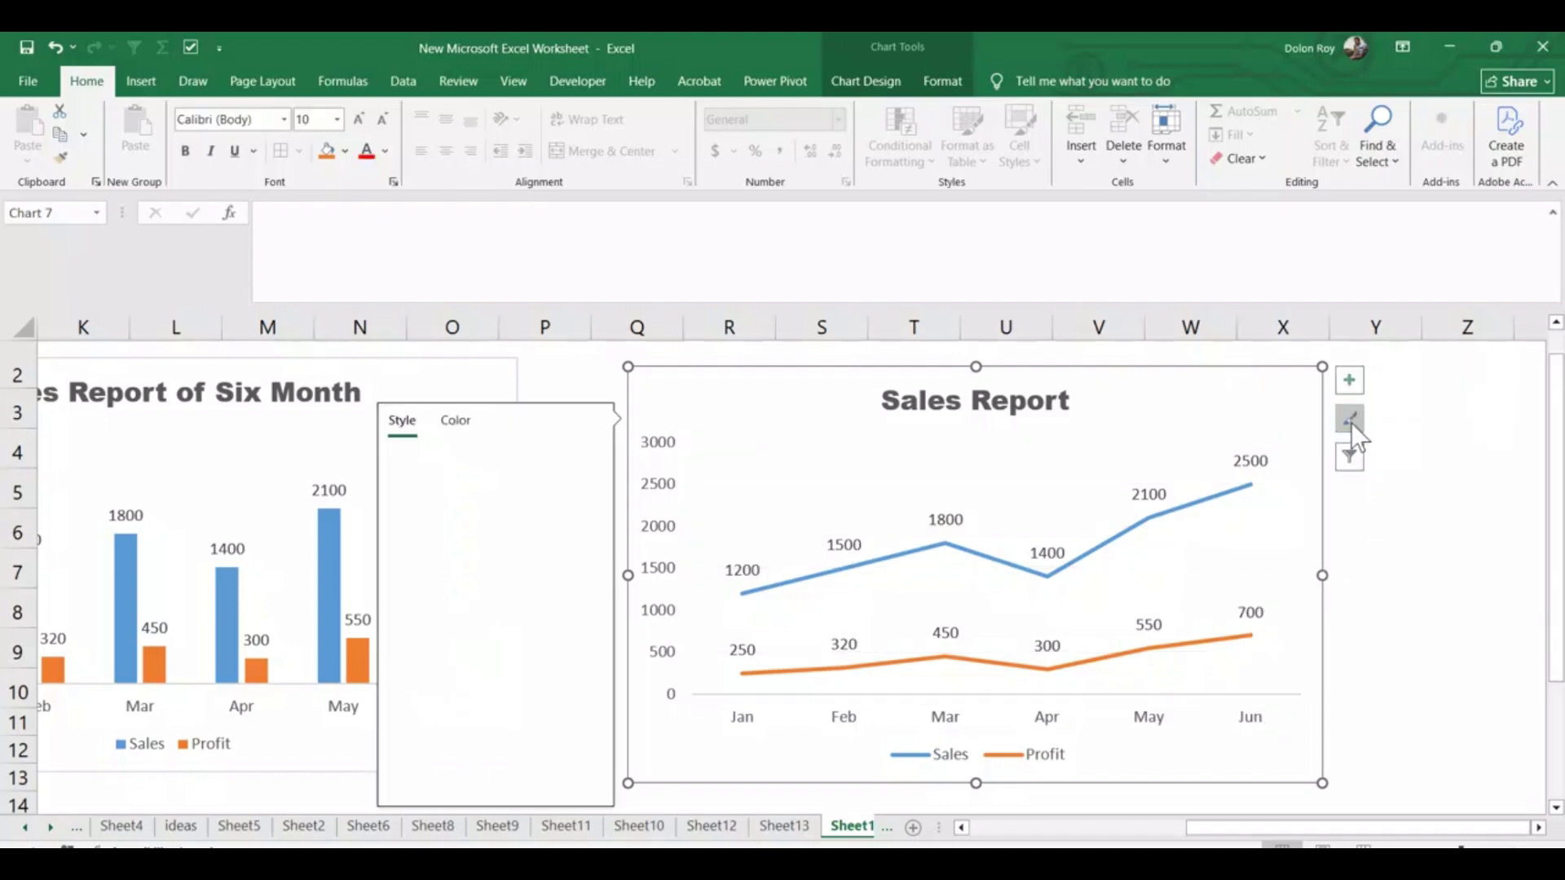
click(459, 421)
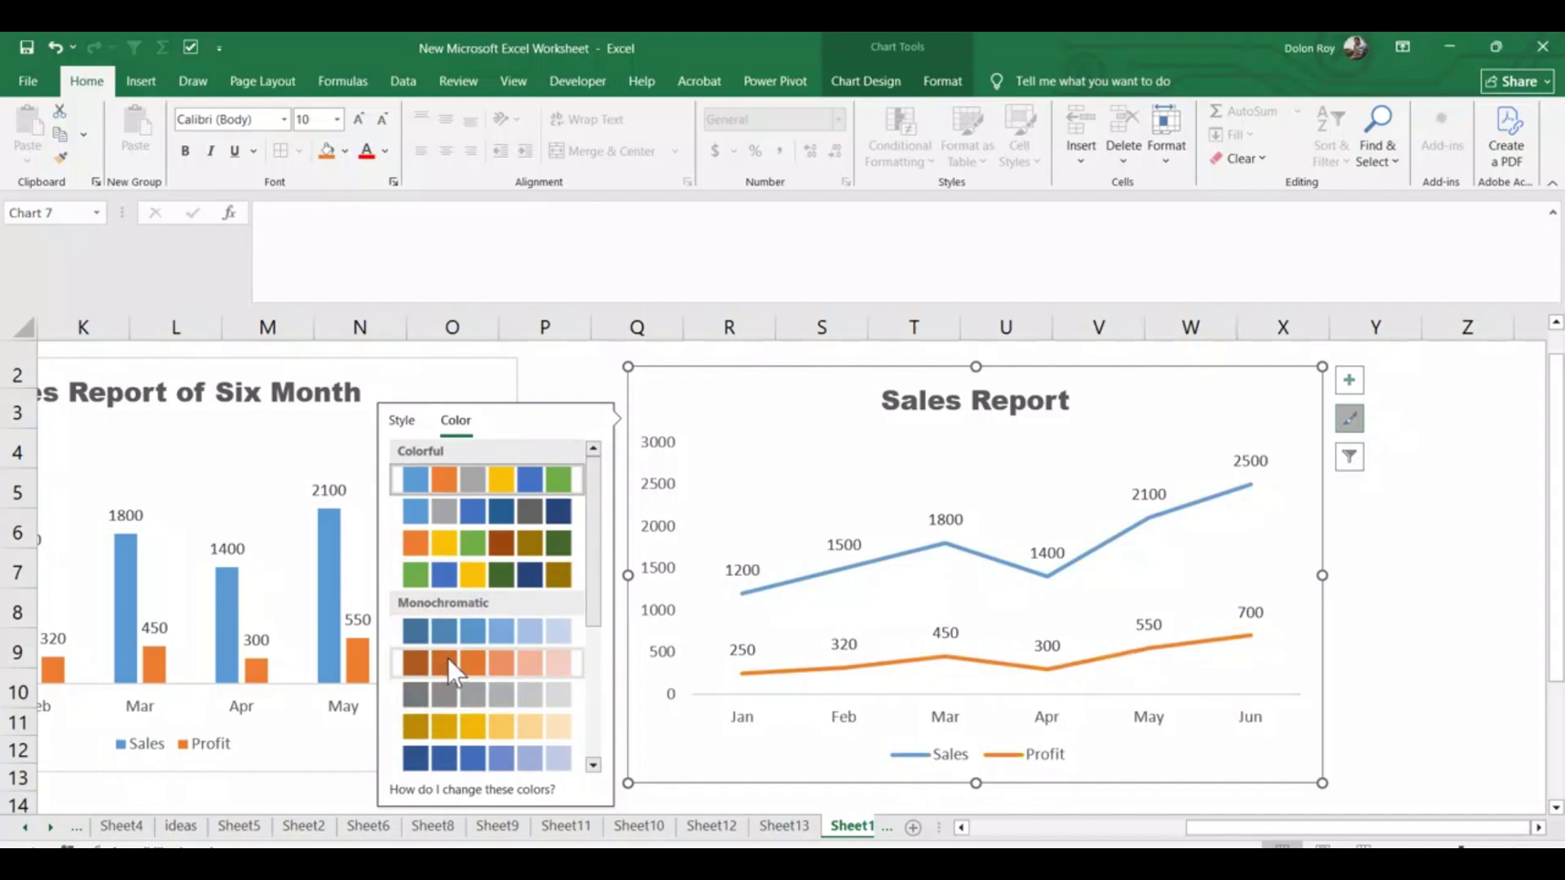
click(485, 639)
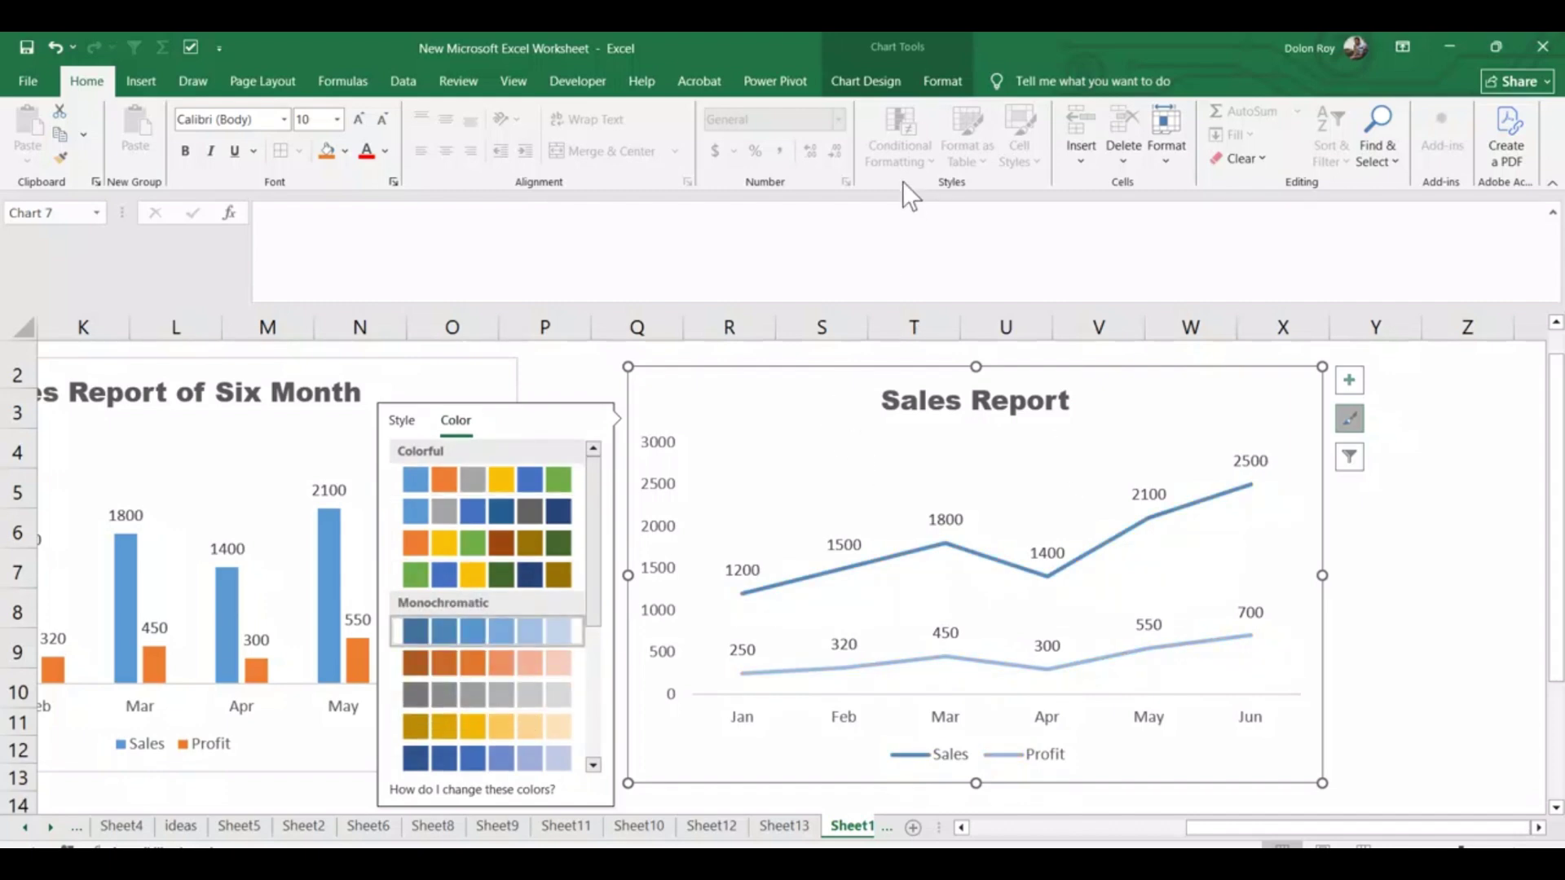
- Fill the line chart's background with the lightest gold theme color
click(946, 82)
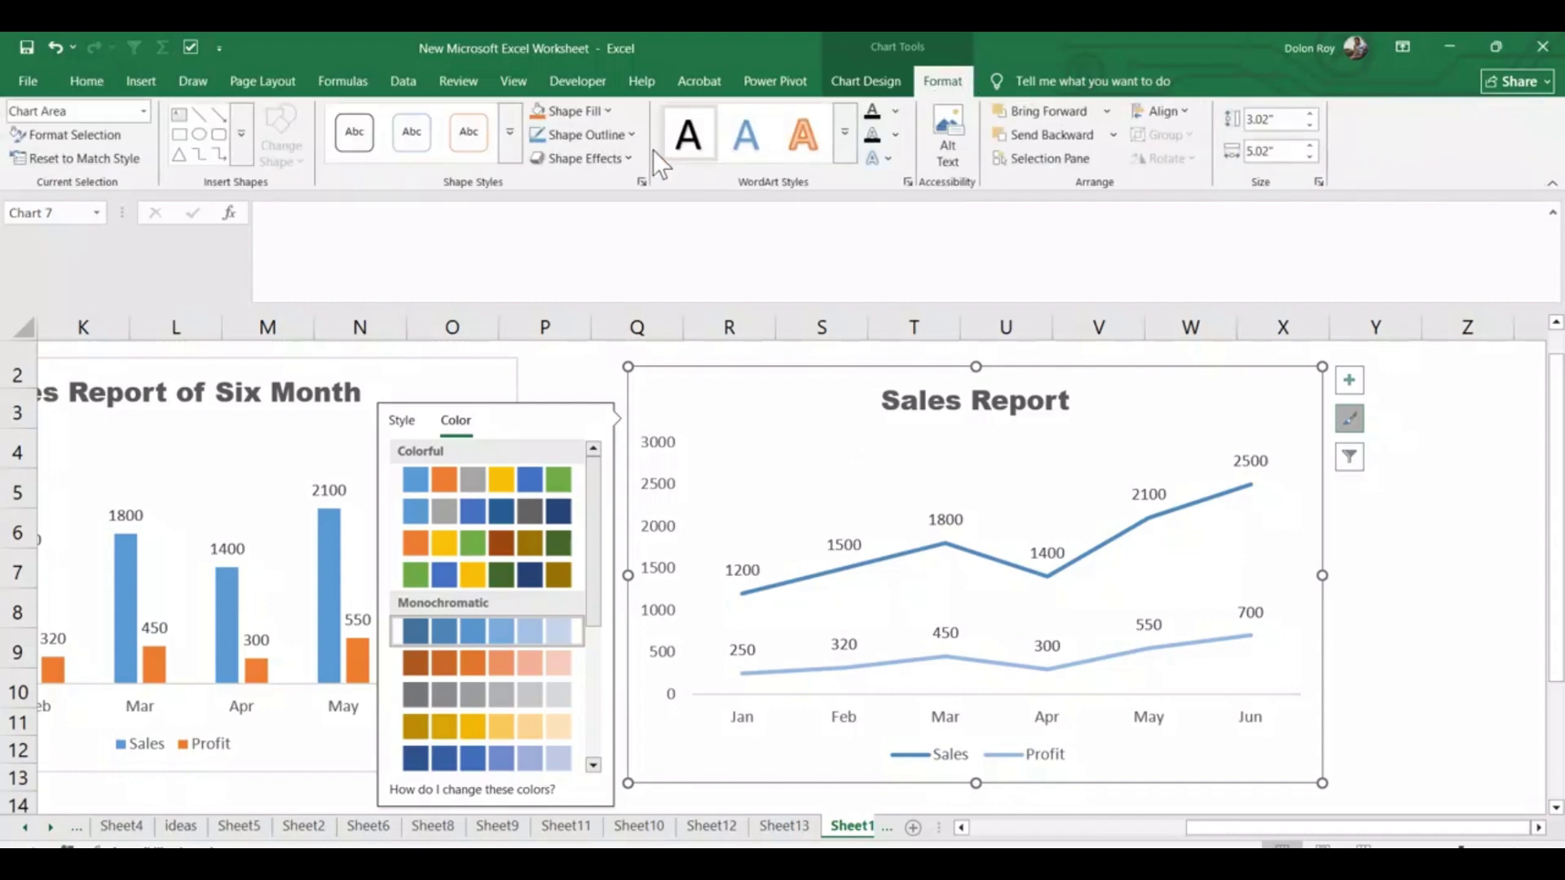
click(604, 109)
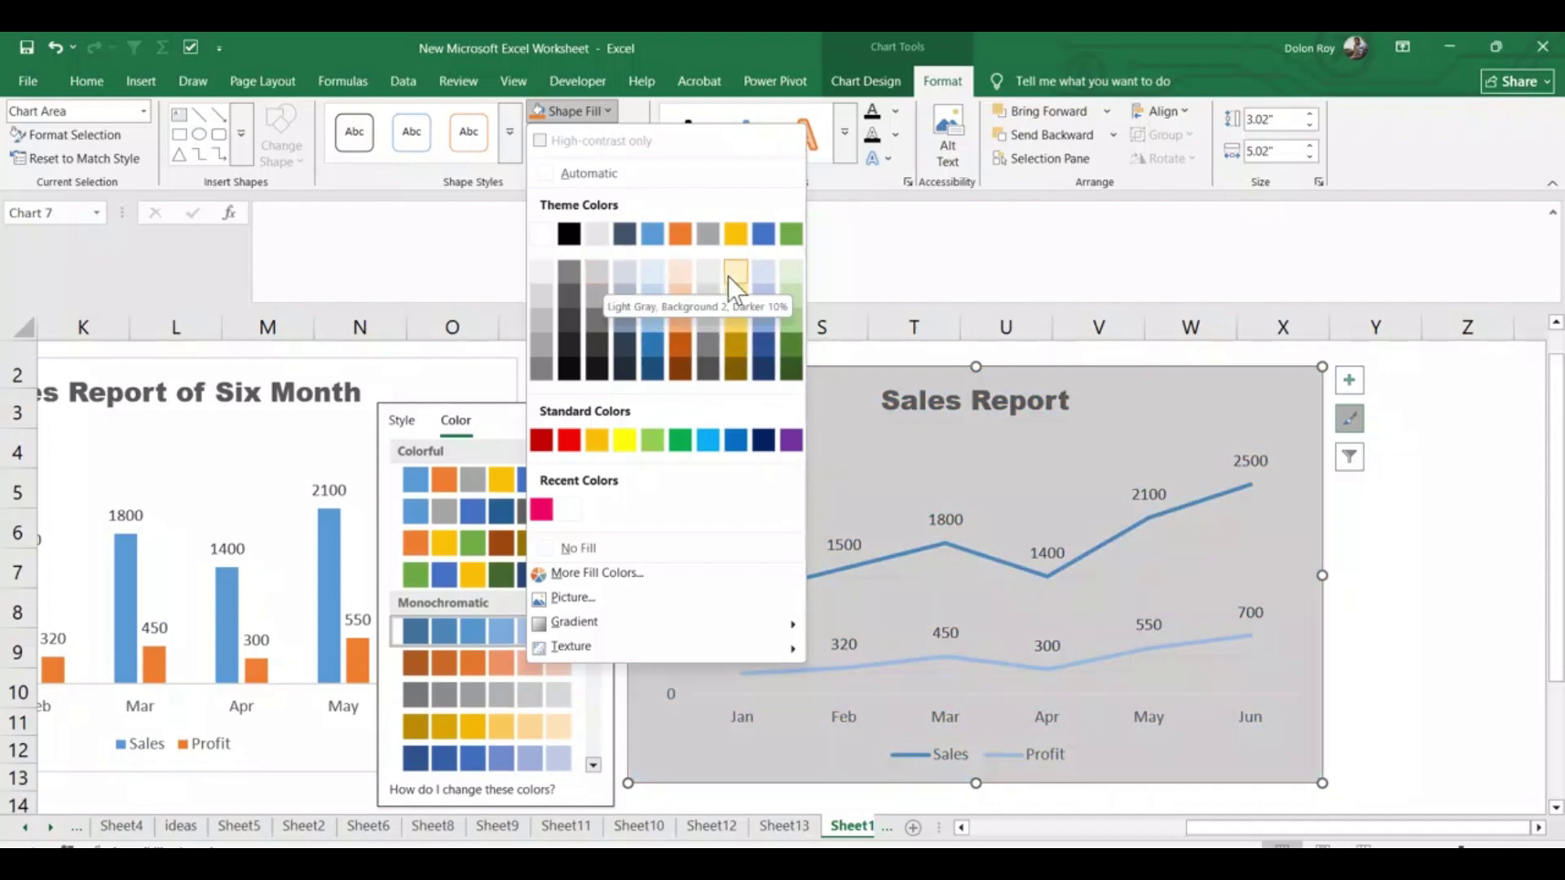
click(739, 278)
- Recolor the line chart with the first colorful palette, blue for Sales and orange for Profit, and deselect the chart
click(1236, 533)
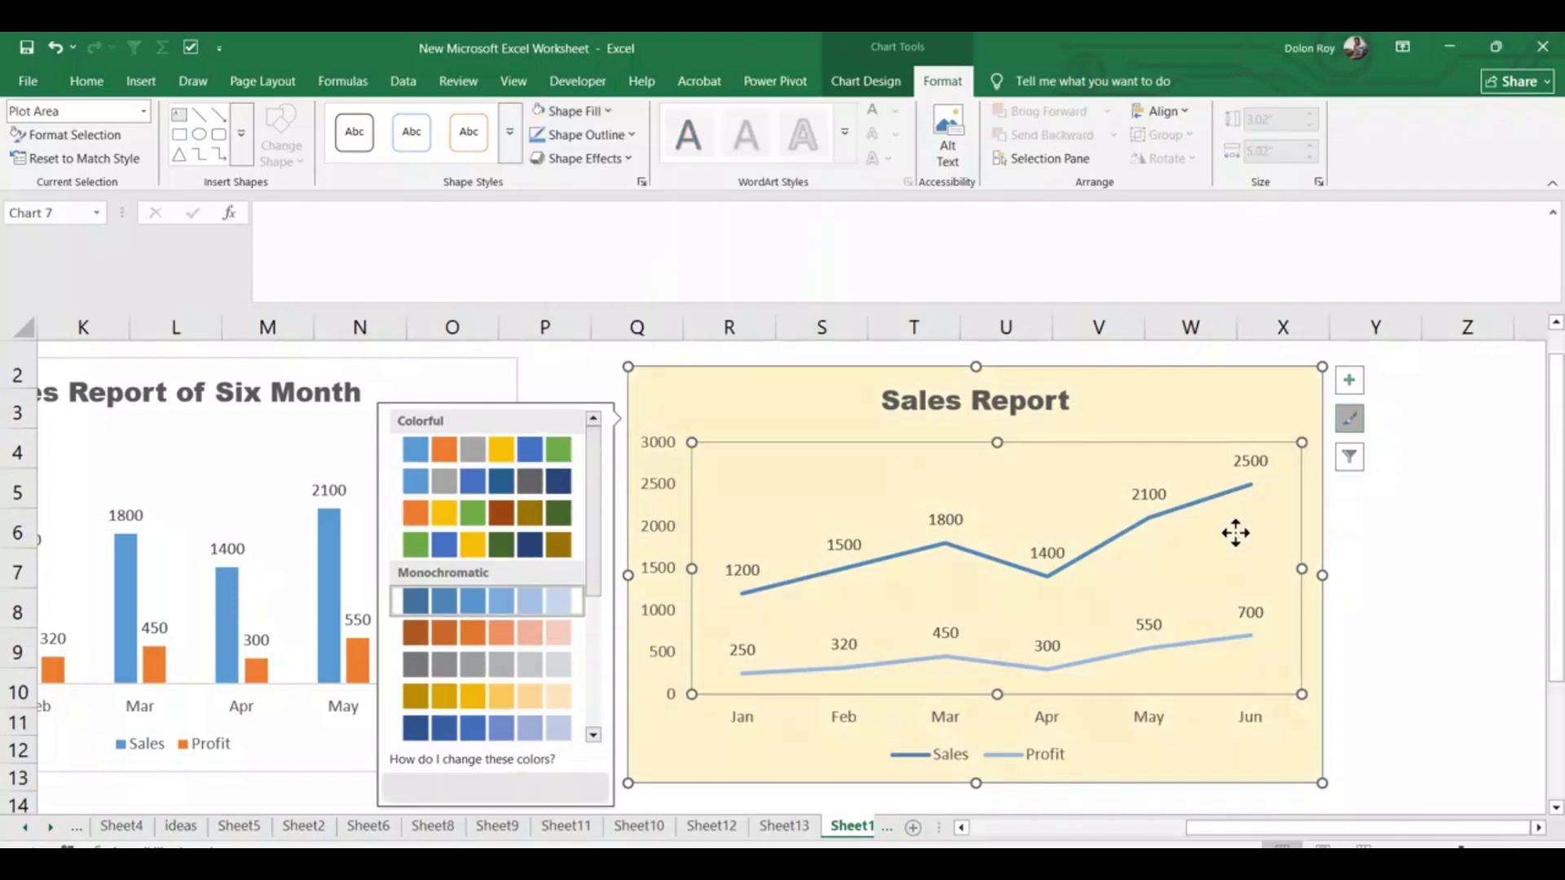
click(1218, 494)
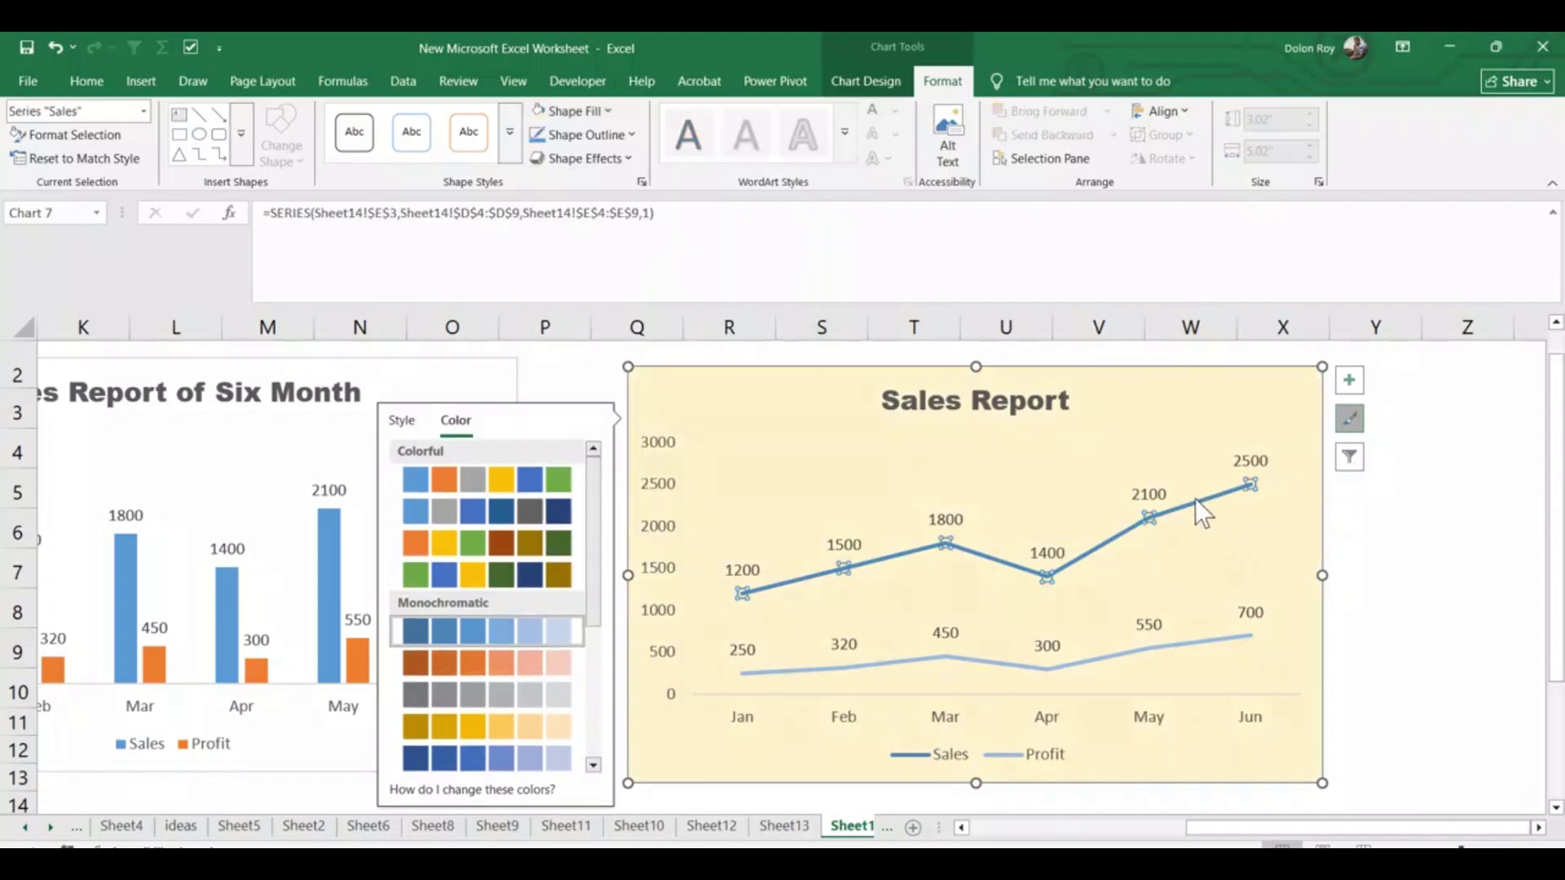
click(451, 486)
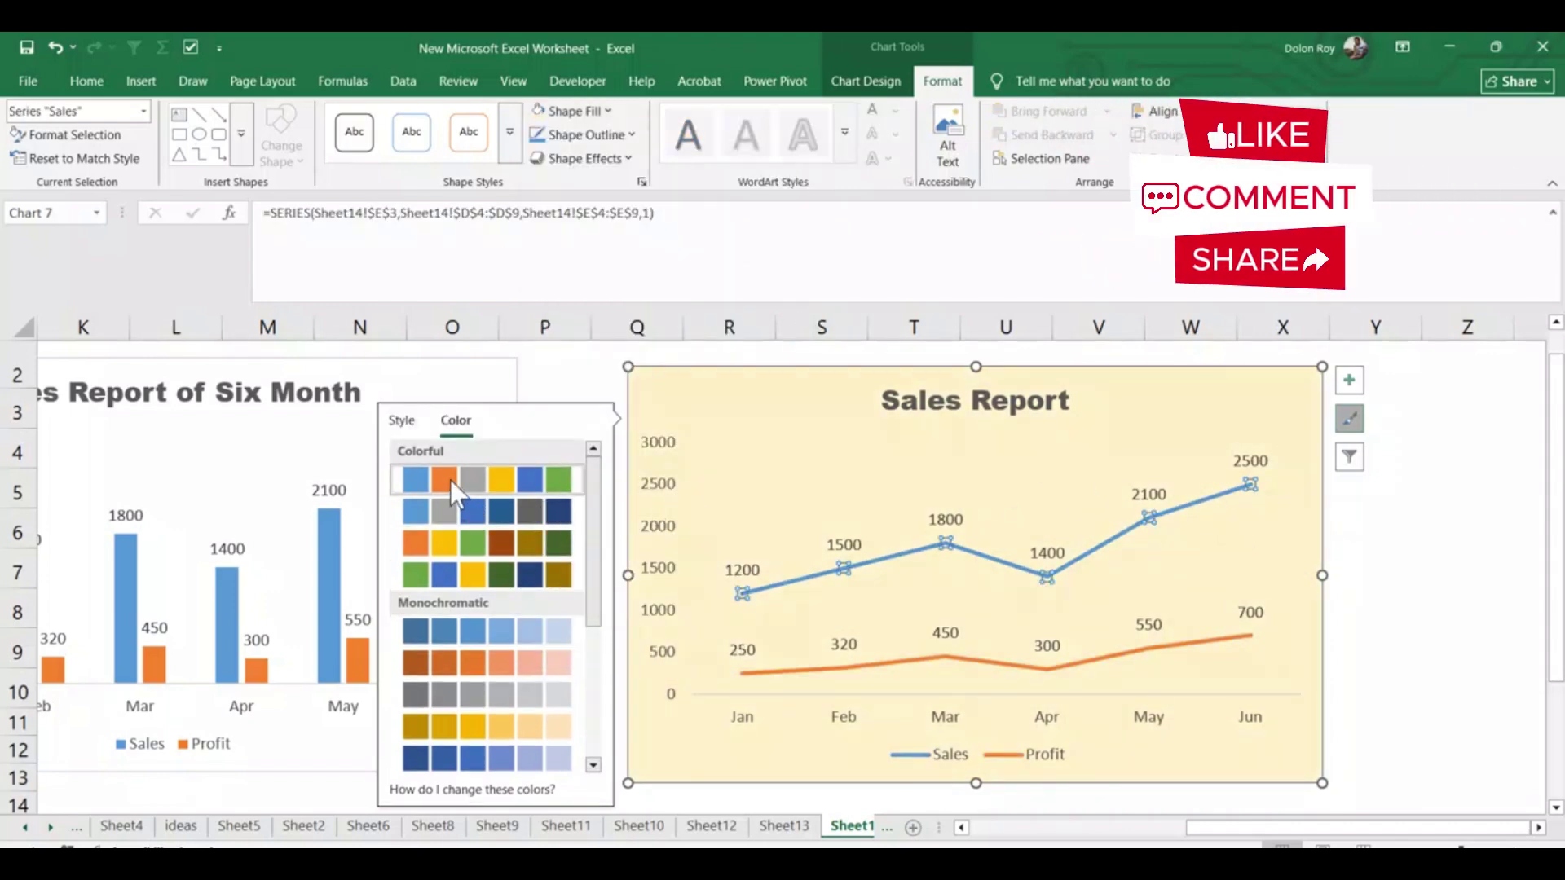
click(895, 686)
click(1394, 599)
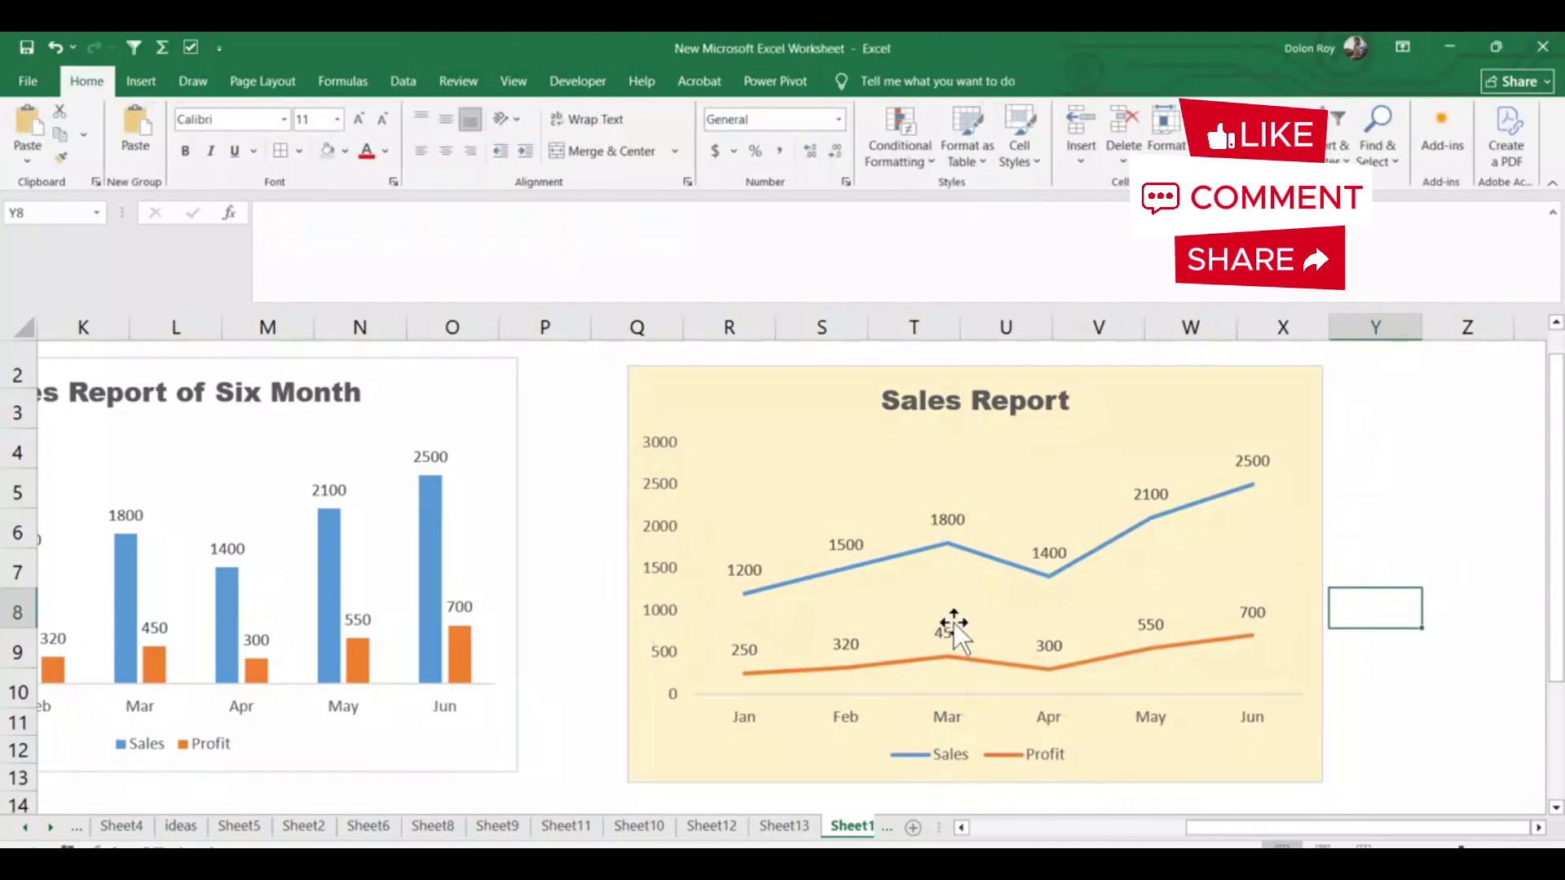
- Look over the bar, pie and Pareto charts below, and return to the sales data table and column chart
click(1221, 429)
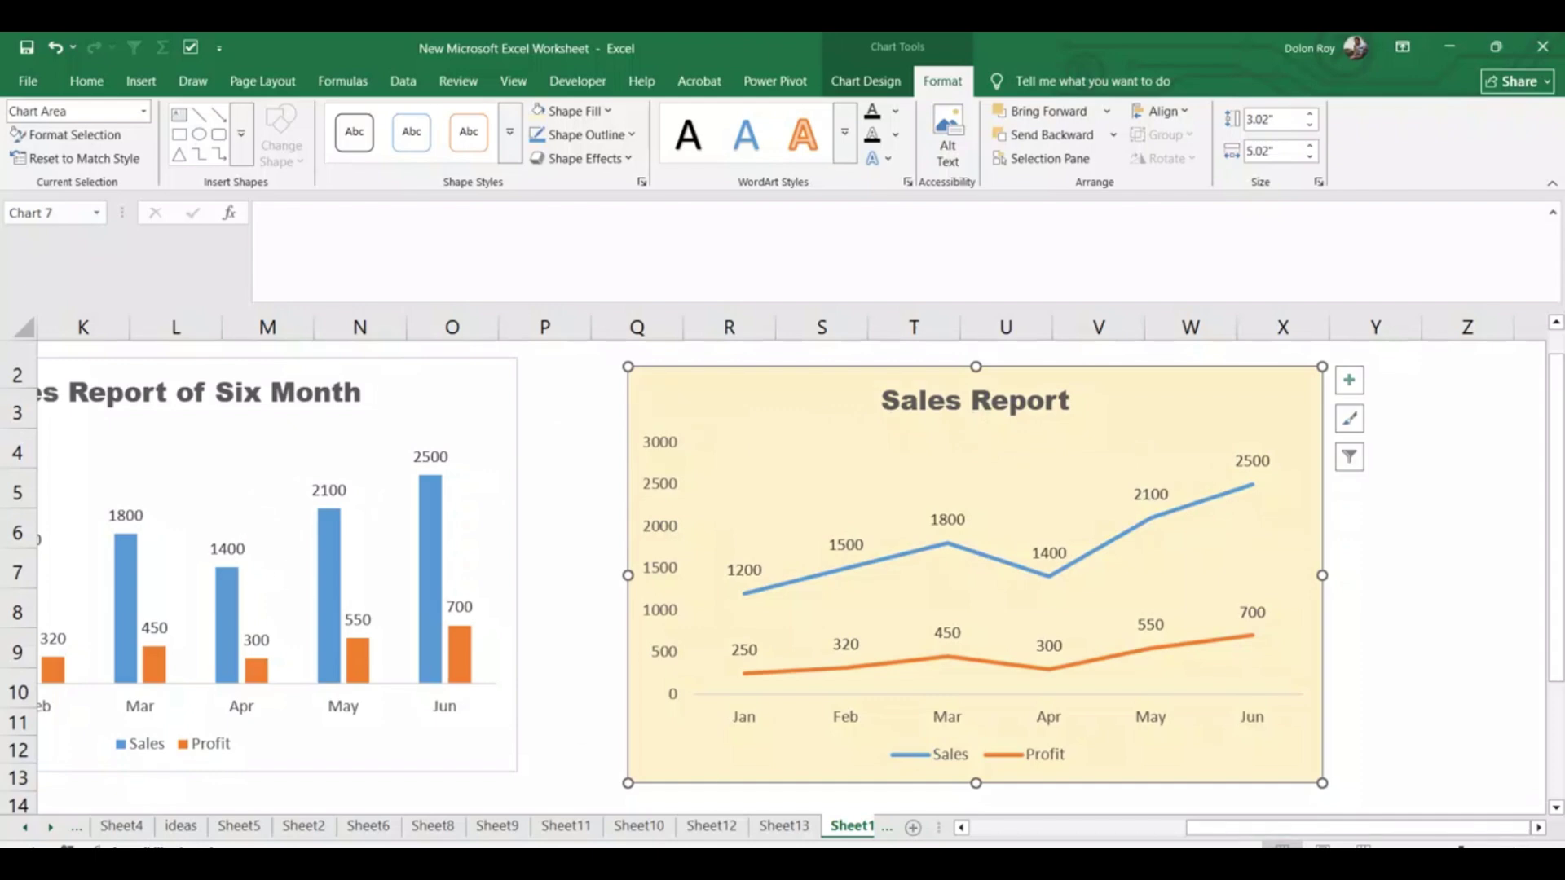
drag(1194, 828, 1001, 692)
scroll(1001, 692, down, 5)
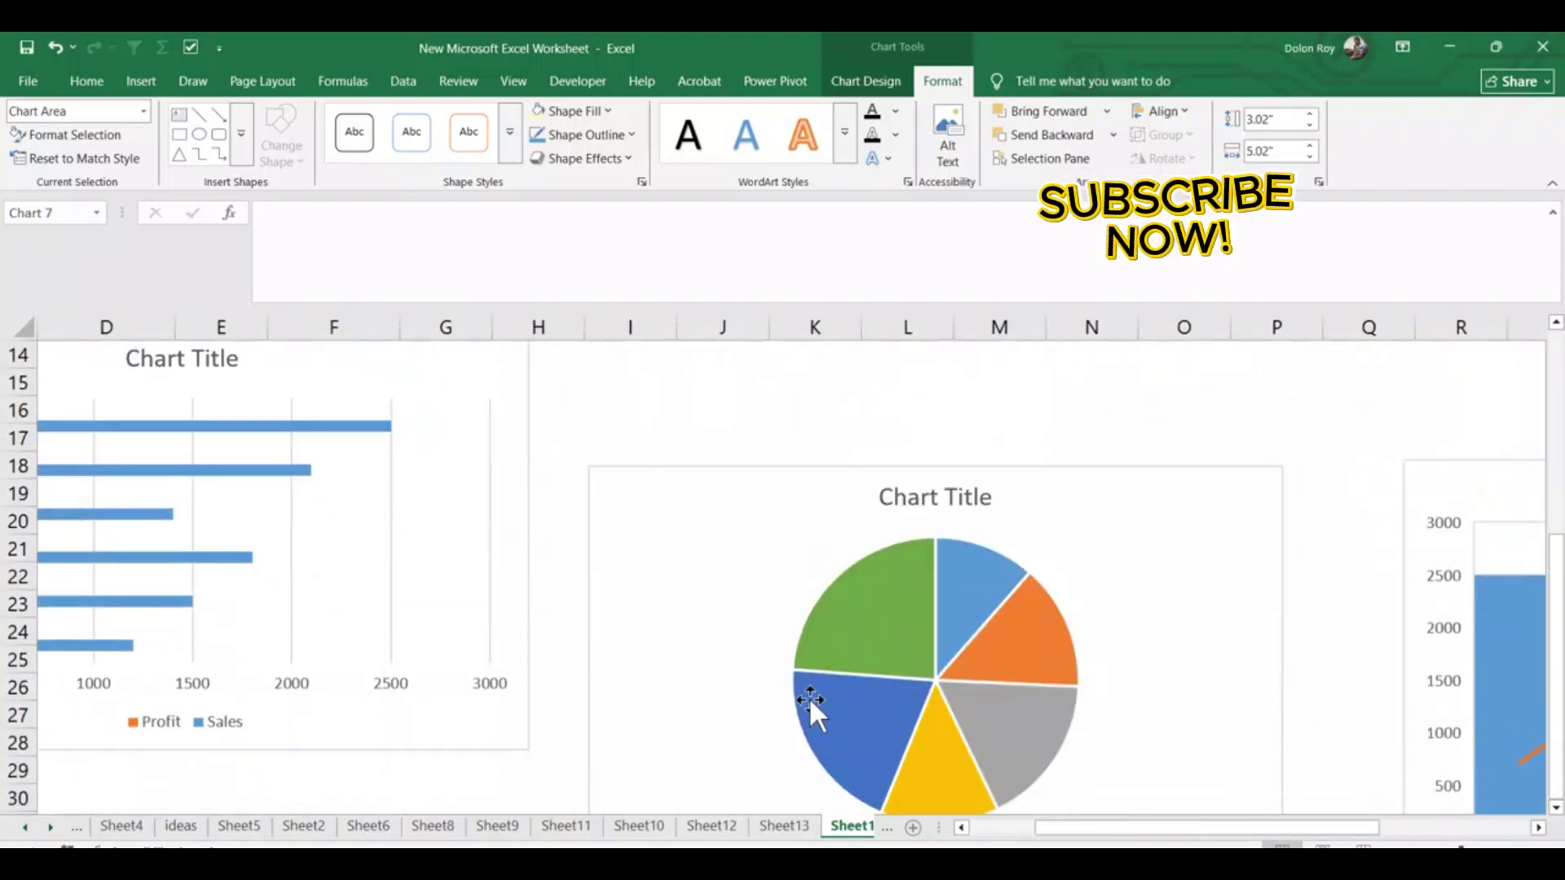
scroll(372, 657, up, 1)
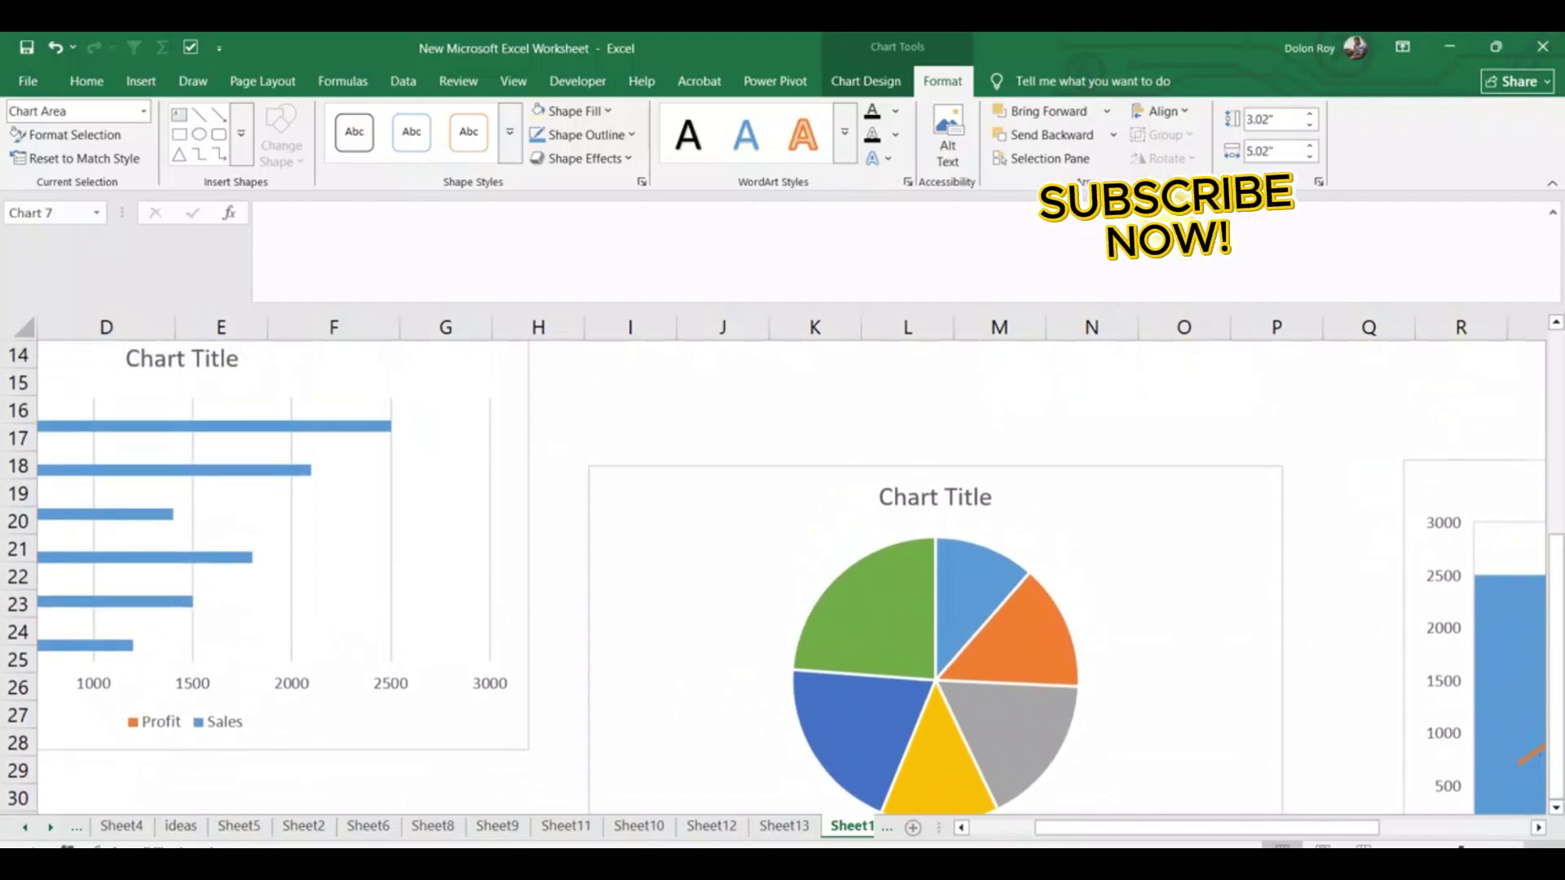
click(1537, 827)
click(1537, 827)
scroll(785, 616, down, 2)
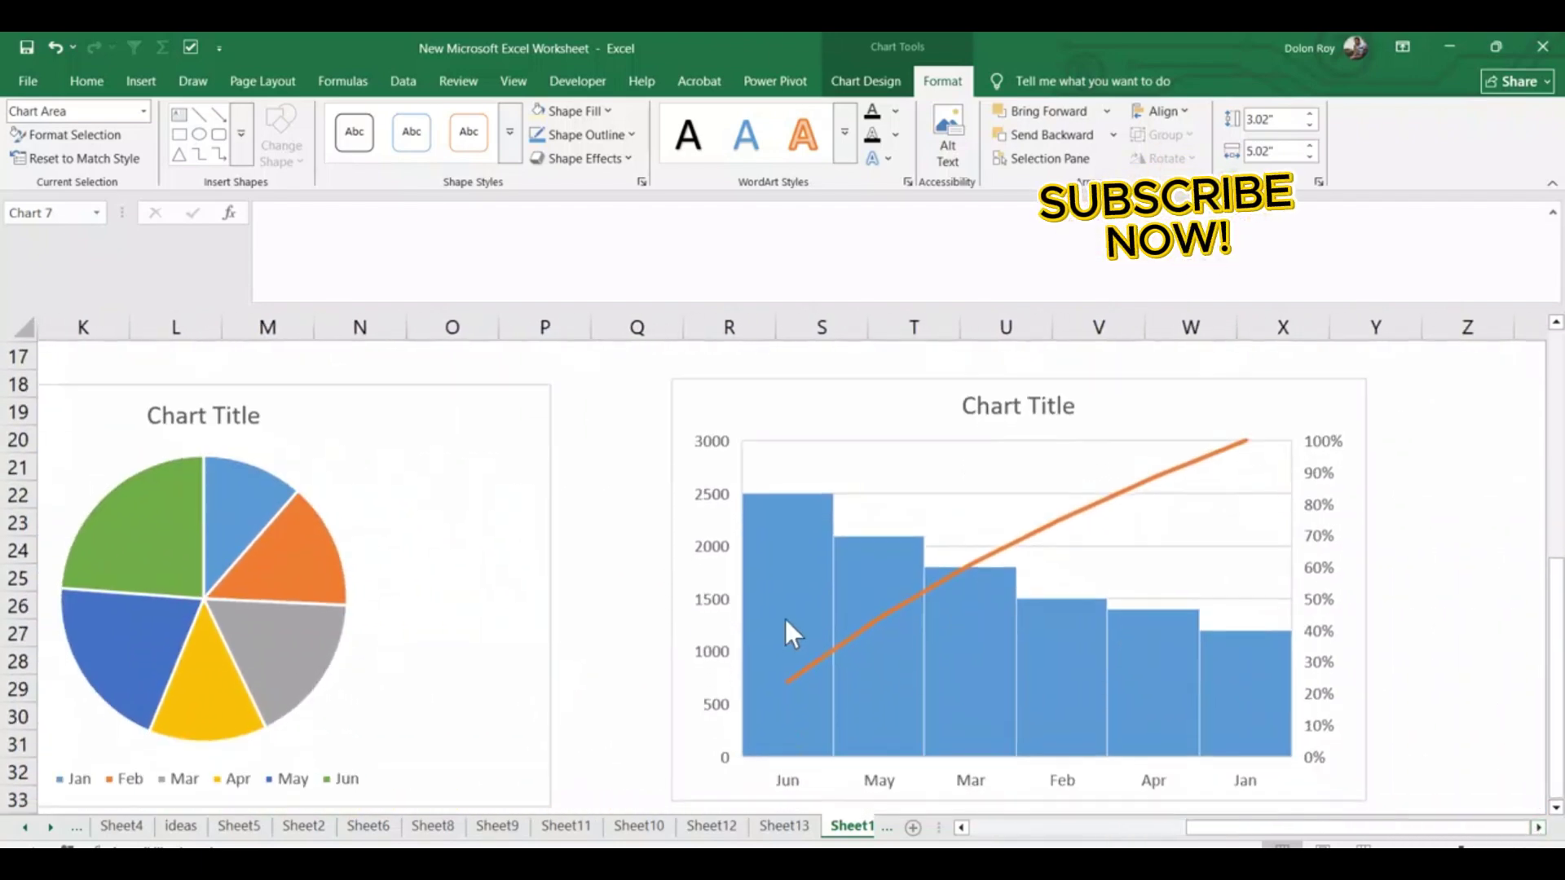
scroll(785, 619, up, 6)
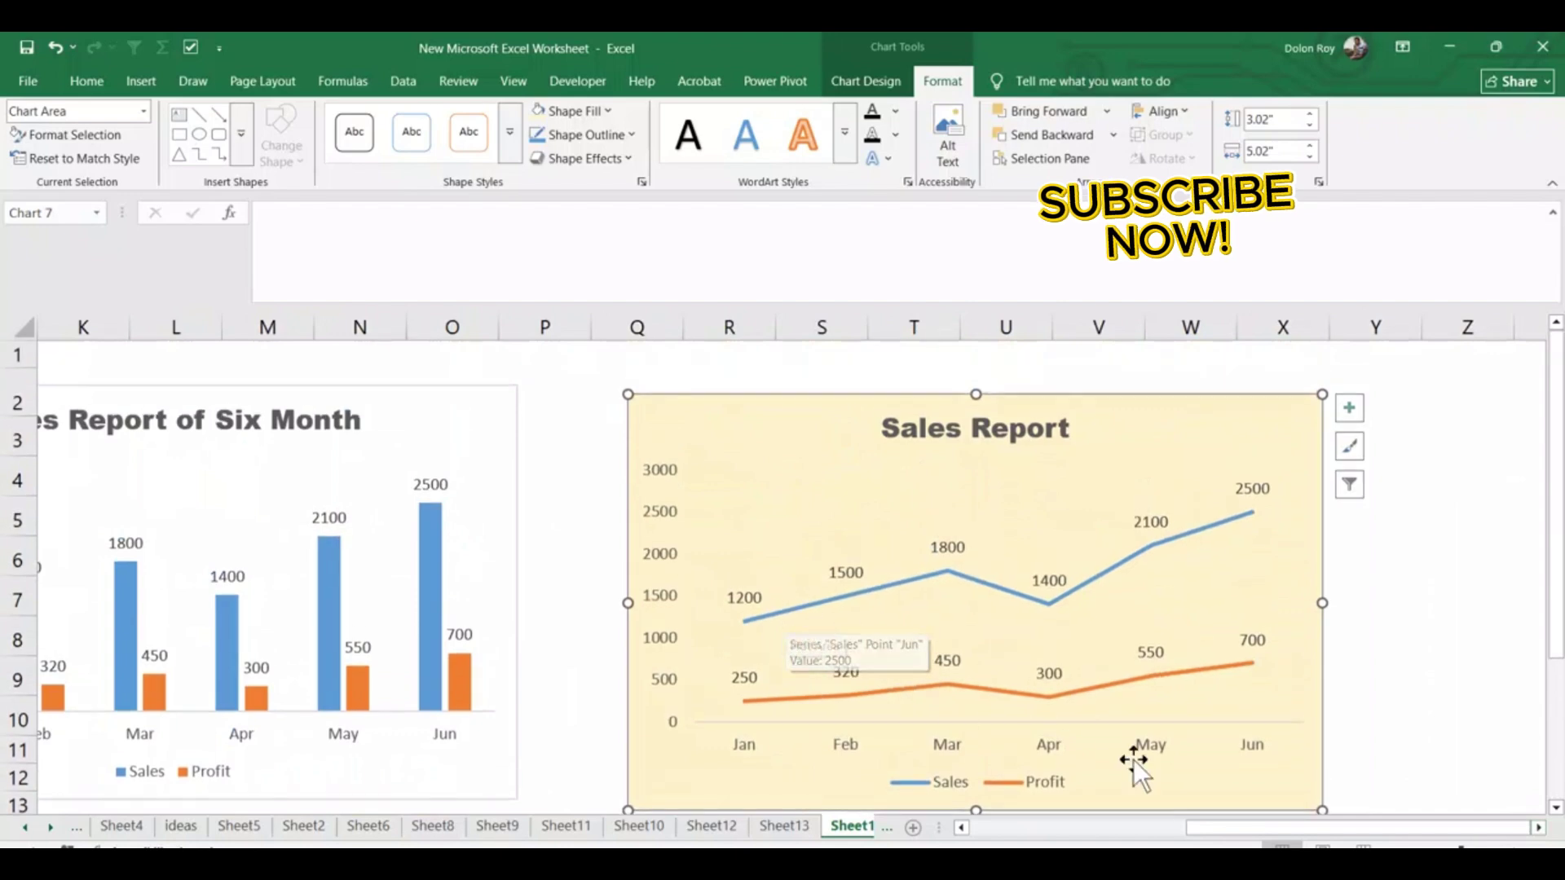
drag(1214, 827, 934, 840)
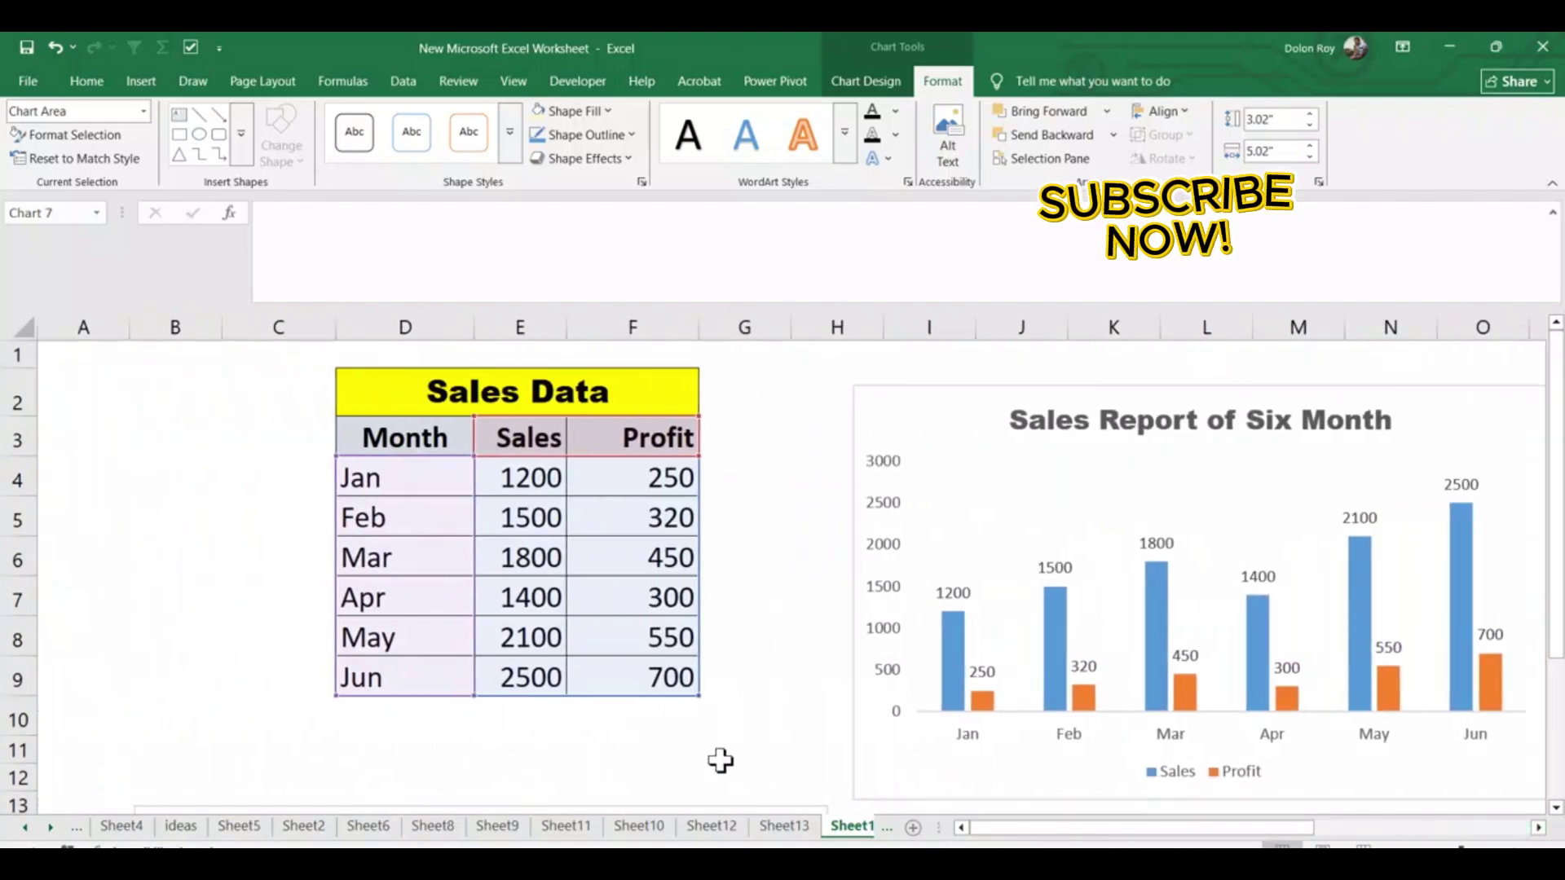